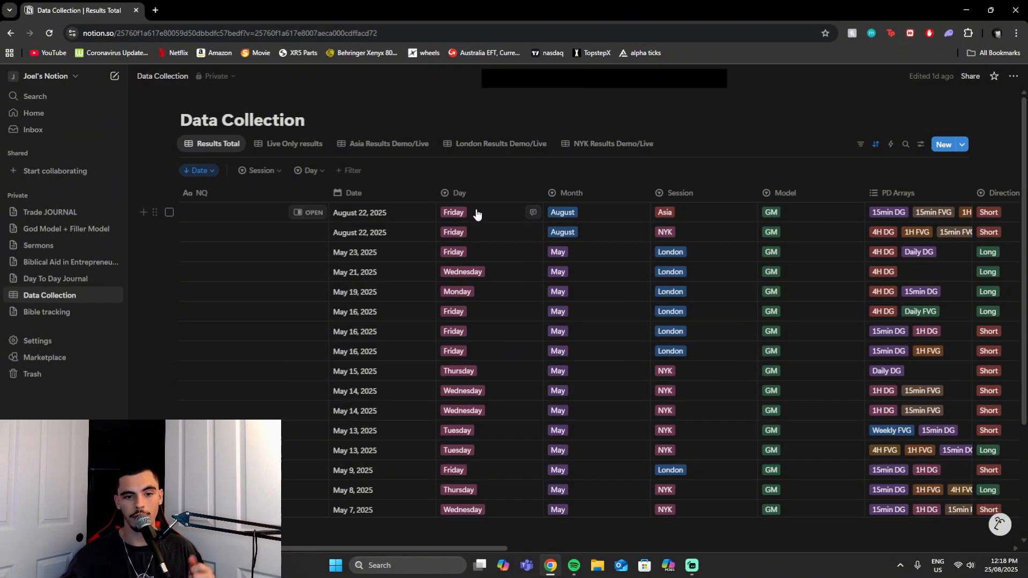
Step: Look through all columns of the existing Data Collection table, from the date through to the trade screenshots
left_click_drag(481, 549, 891, 507)
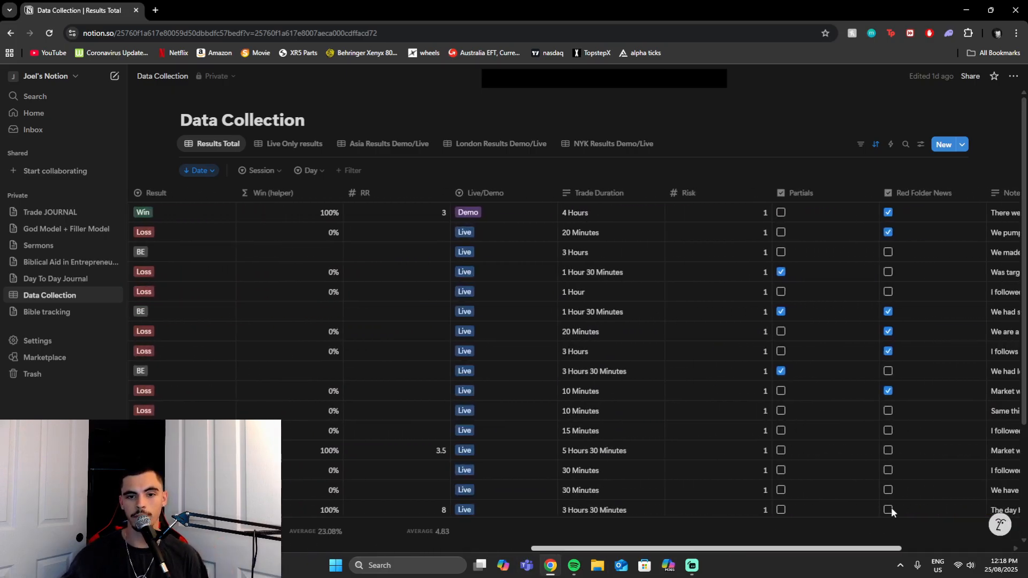
left_click_drag(794, 553, 815, 551)
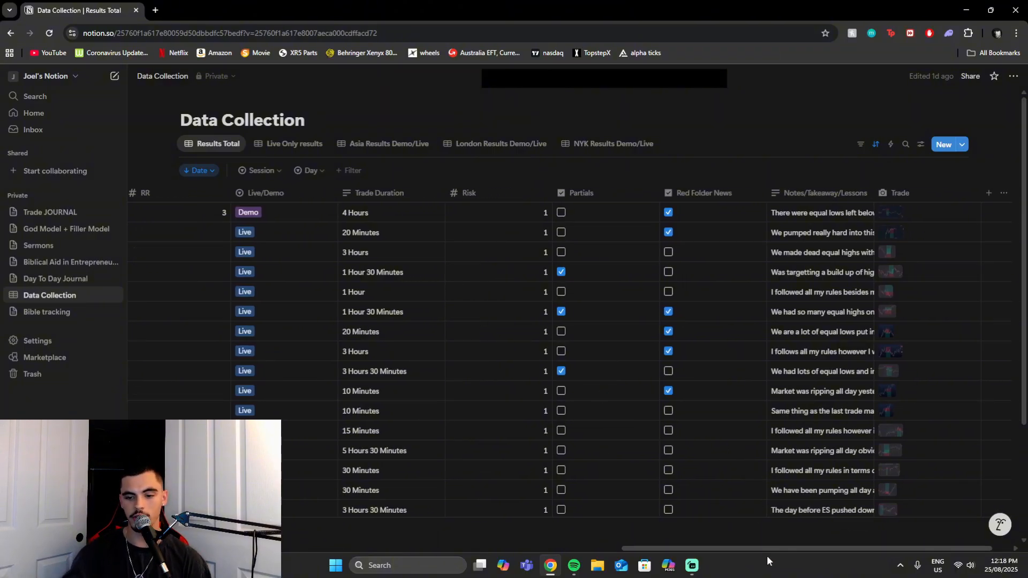
left_click_drag(767, 550, 427, 550)
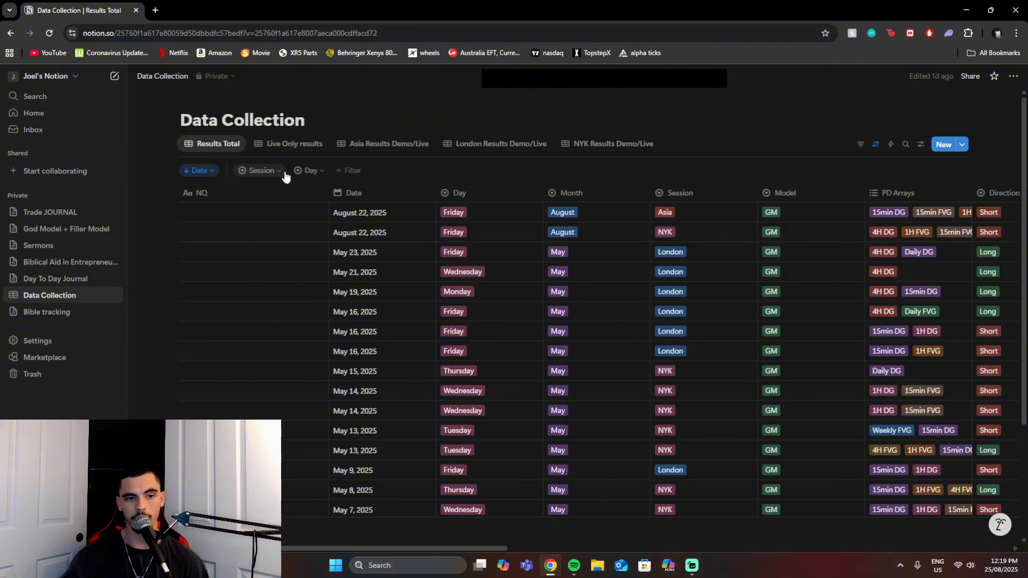
Step: Filter the Results Total view by Day to Friday and compare it with the NYK Results Demo/Live view
left_click(306, 171)
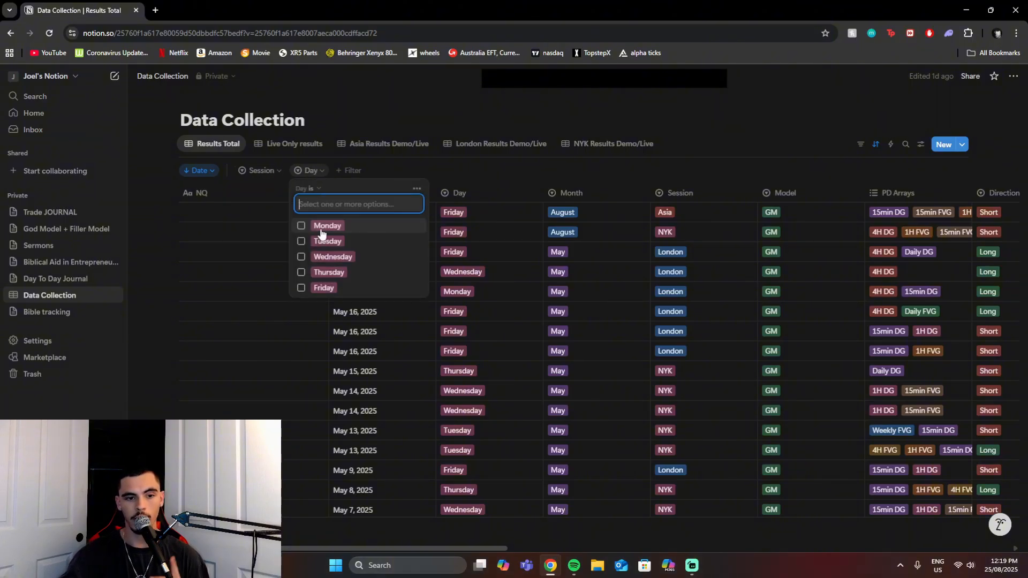
left_click(301, 288)
left_click(593, 146)
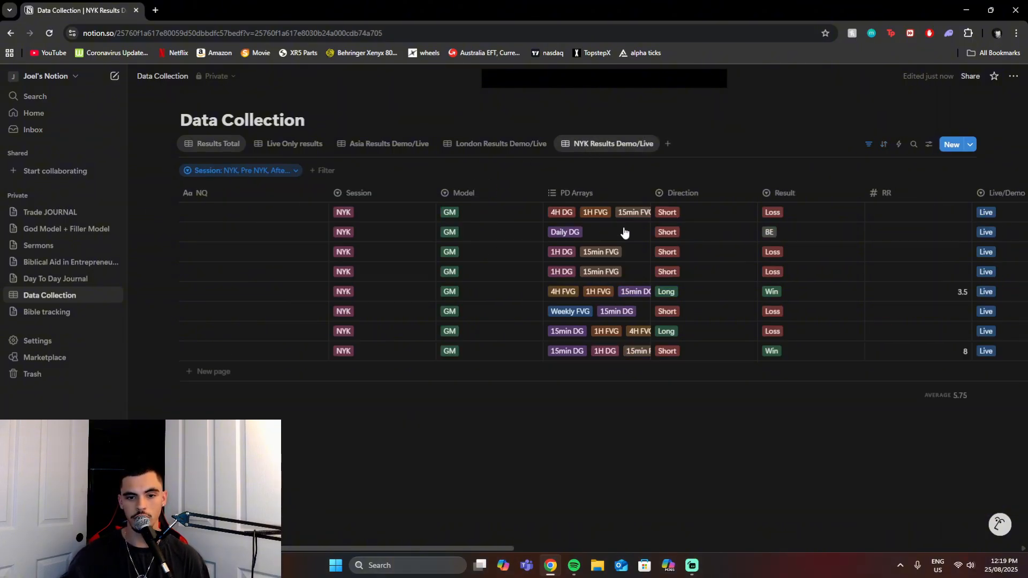
left_click(206, 148)
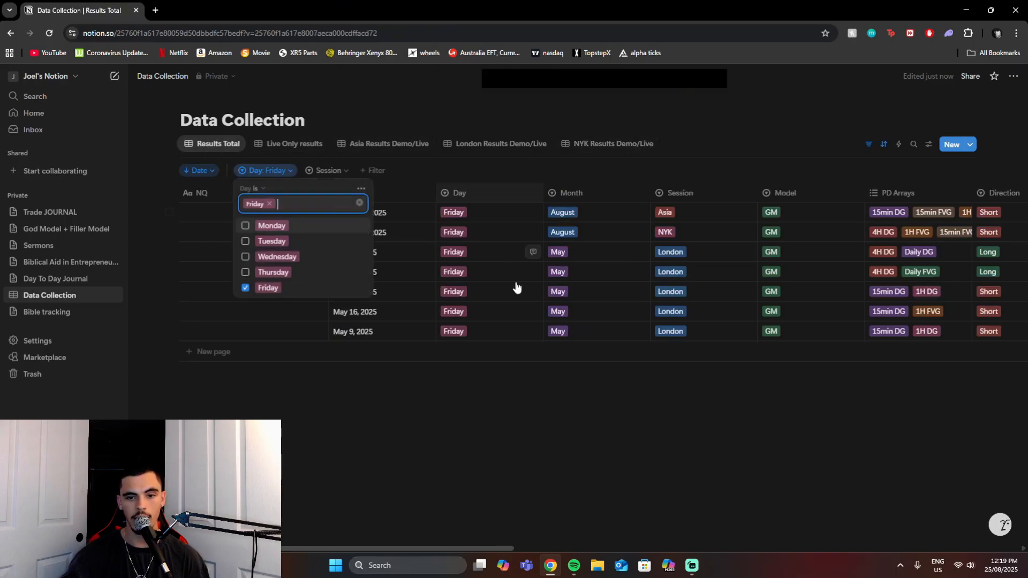
left_click_drag(448, 549, 318, 544)
left_click(521, 474)
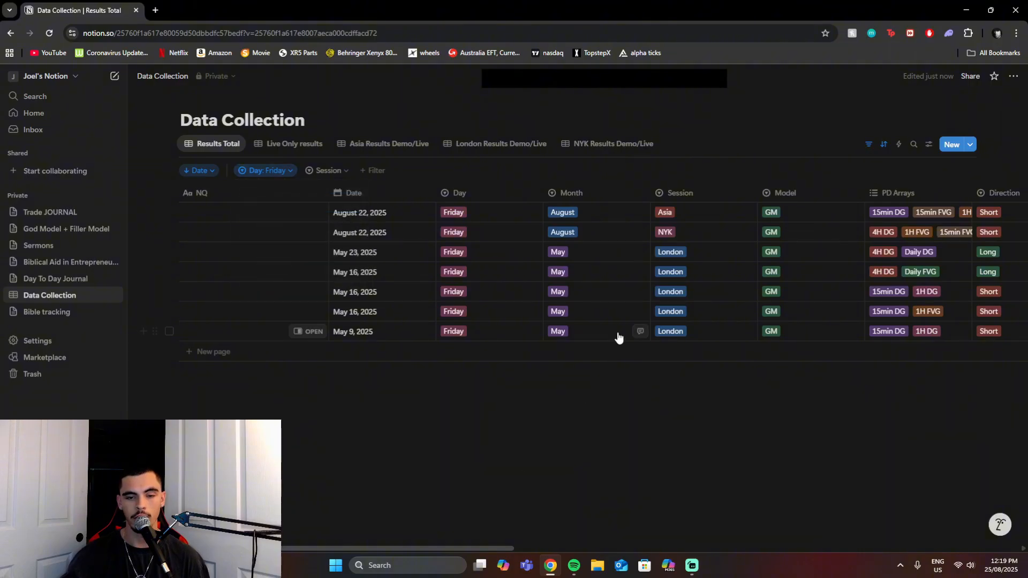
Step: Remove Friday from the Day filter of the Results Total view
left_click(268, 171)
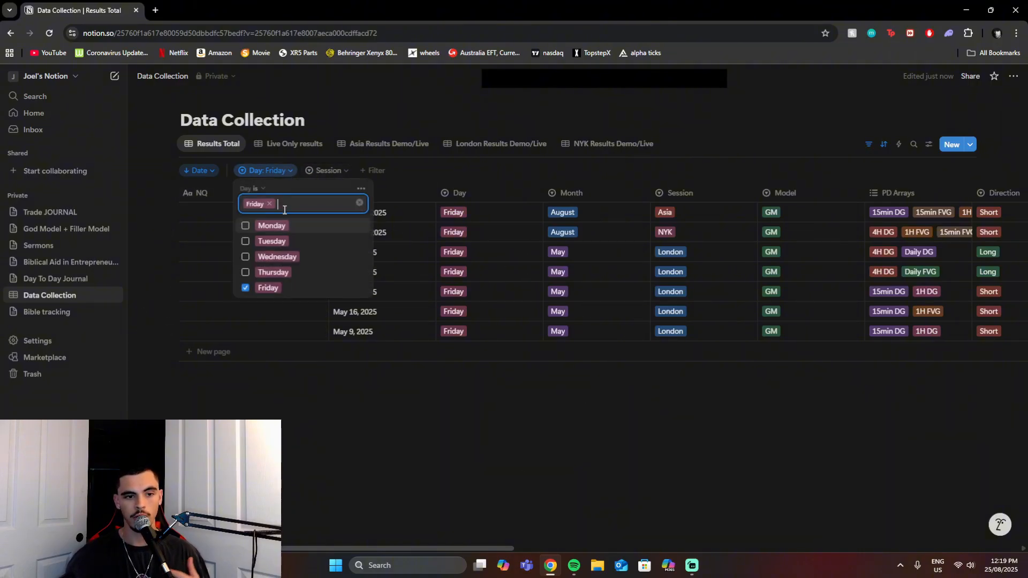
left_click(246, 287)
left_click(445, 173)
Step: Filter the Results Total view by Session to London, and clear that filter again
left_click(313, 173)
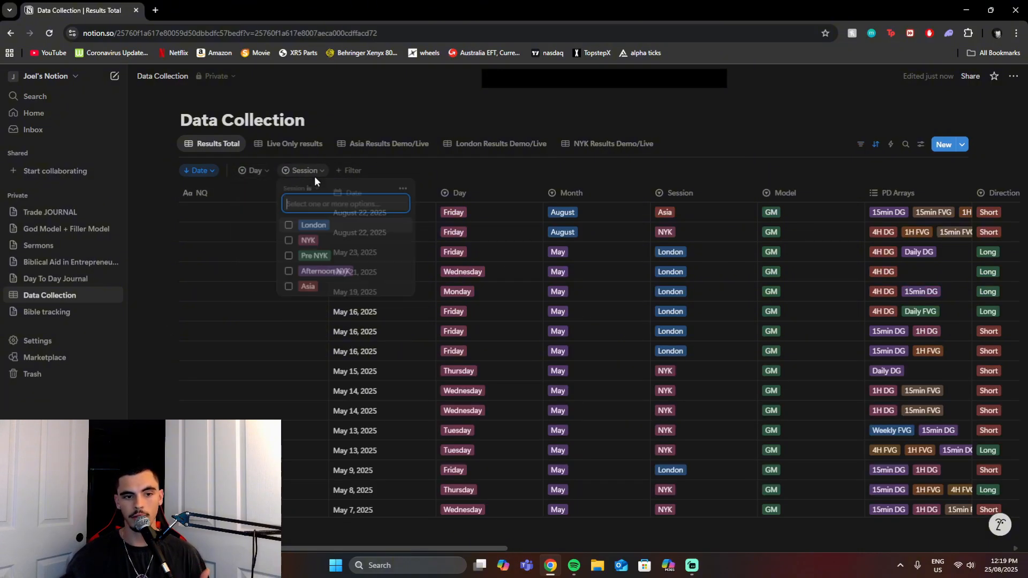
left_click(324, 227)
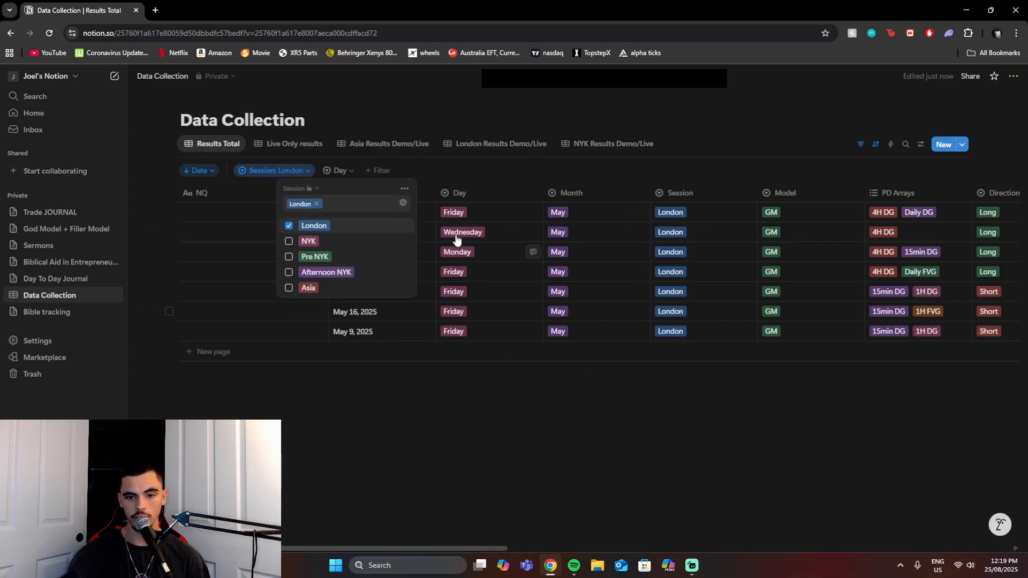
left_click(318, 204)
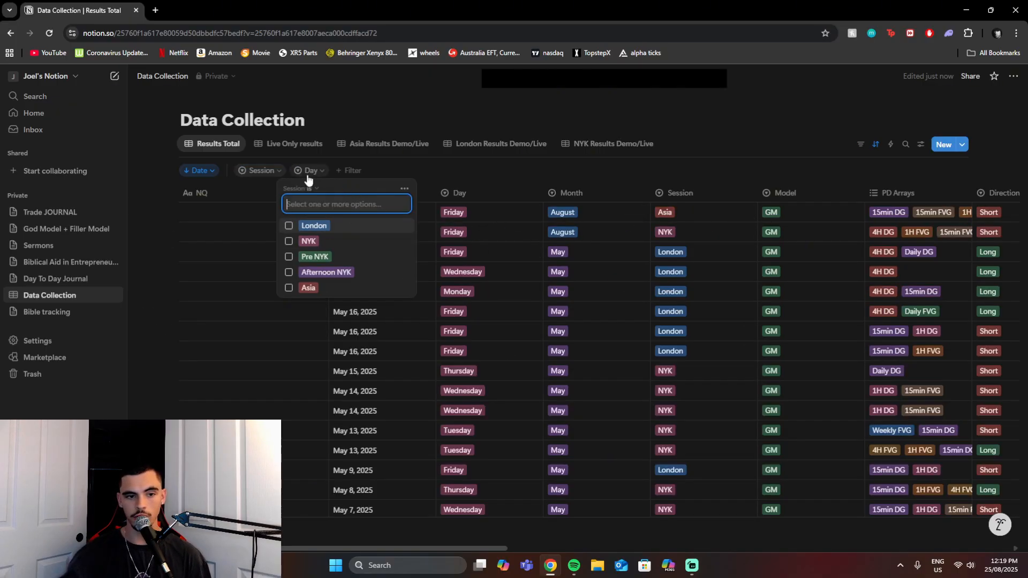
left_click(272, 173)
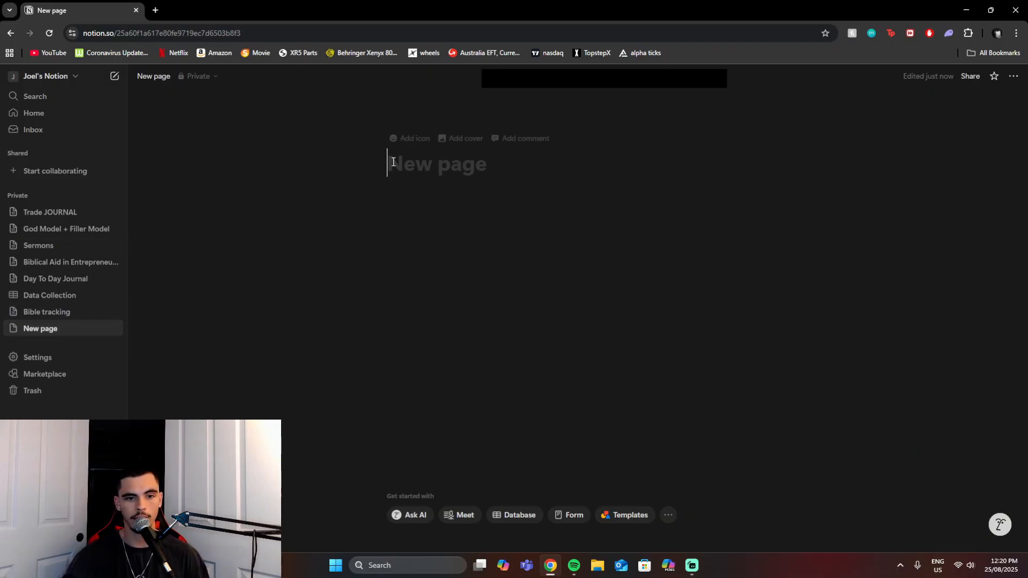
Step: Create an empty database on the new page and title it Data Collection
left_click(522, 517)
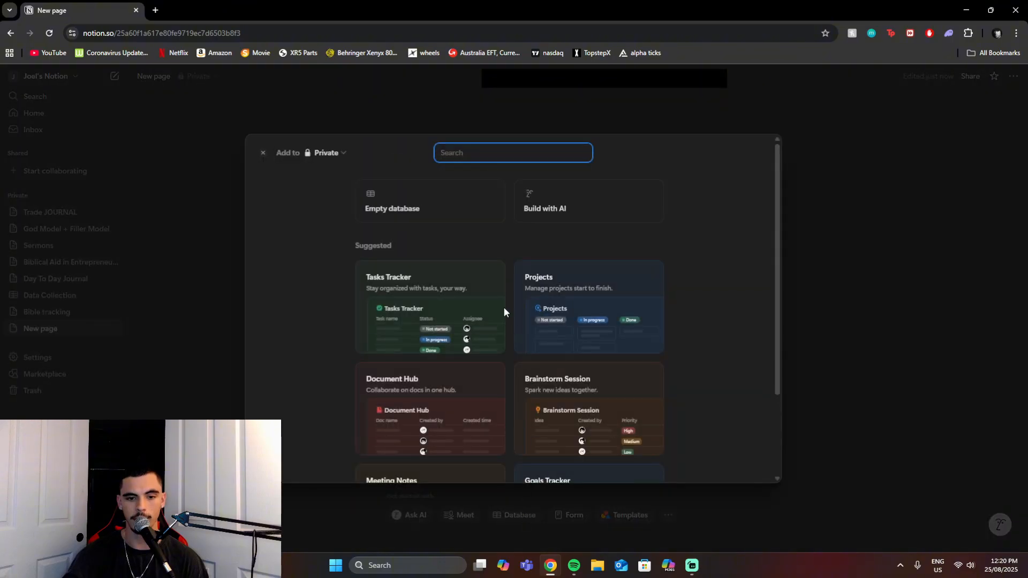
left_click(403, 212)
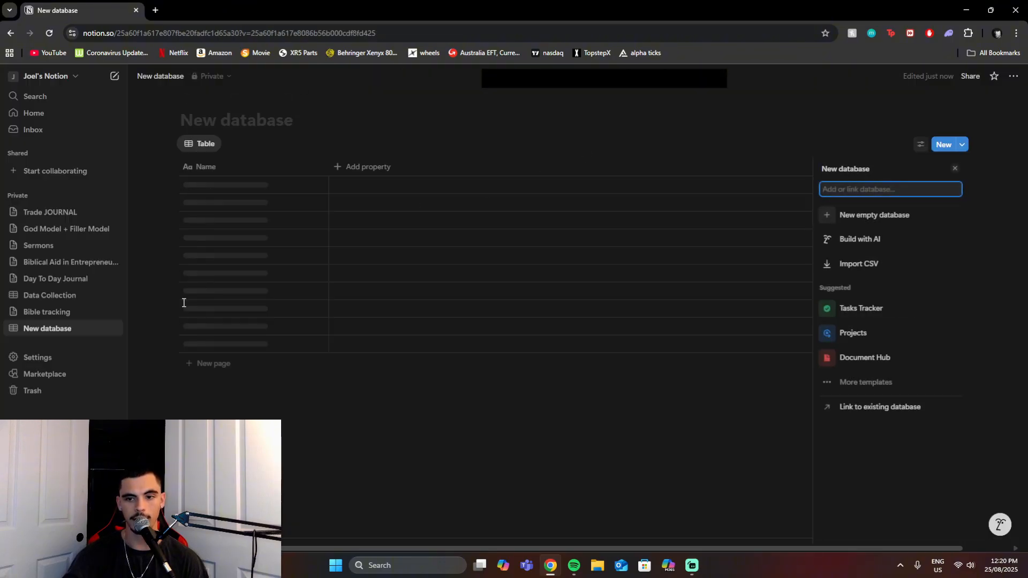
left_click(660, 149)
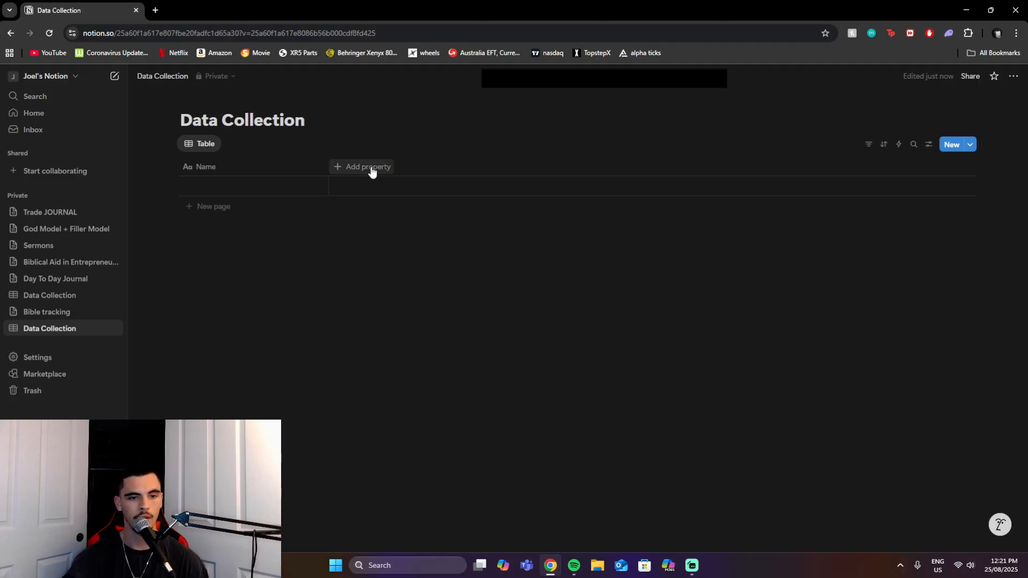
Step: Add a Date property to the new Data Collection table
left_click(370, 167)
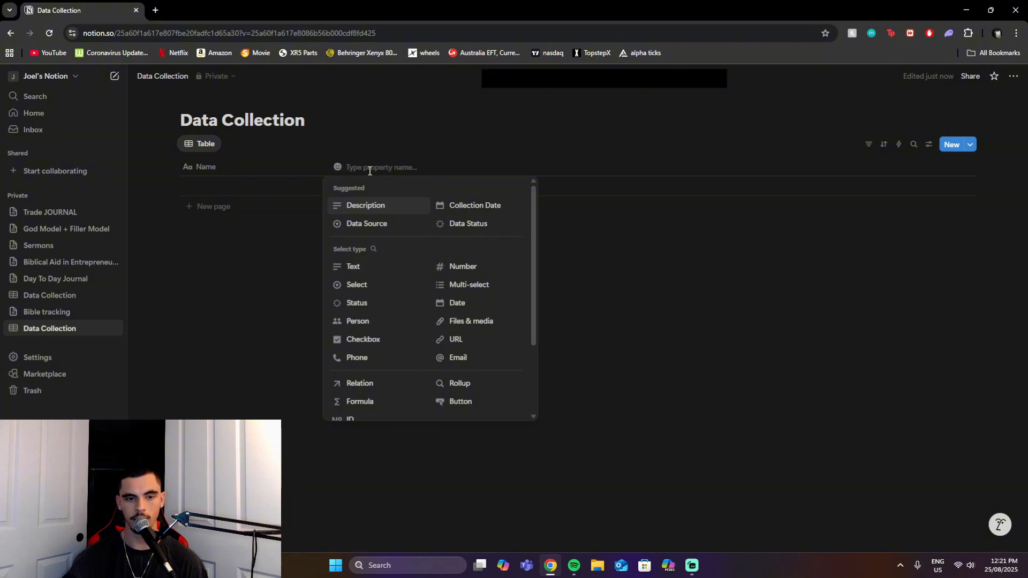
left_click(469, 308)
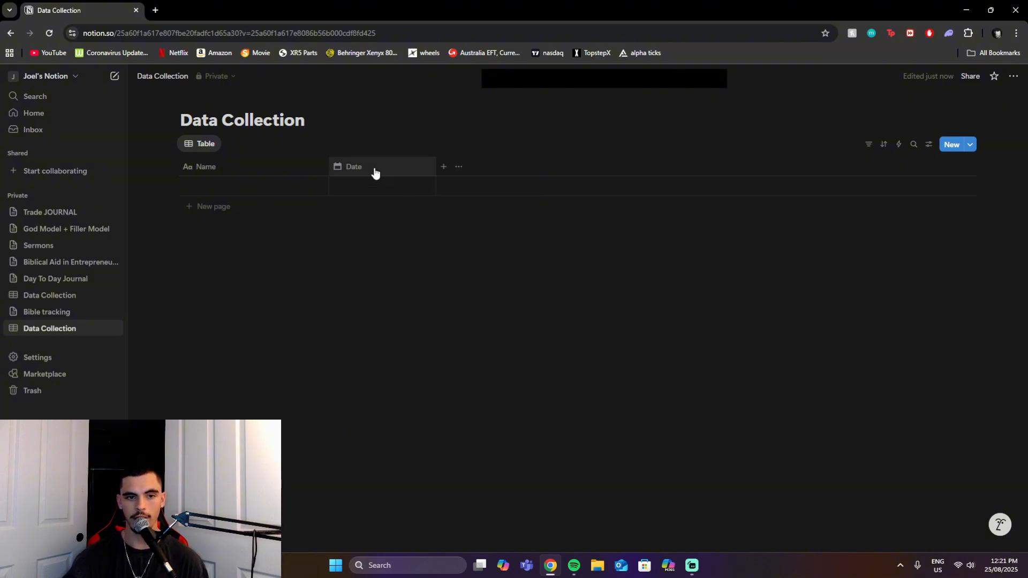
left_click(382, 191)
key("Escape")
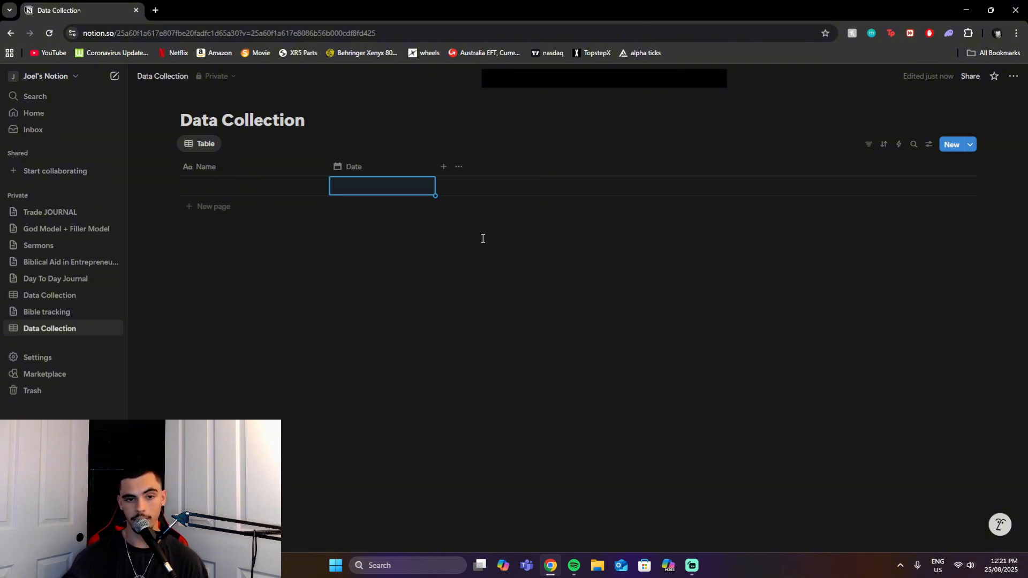
Step: Add a Select property beside Date and rename it Day
left_click(443, 167)
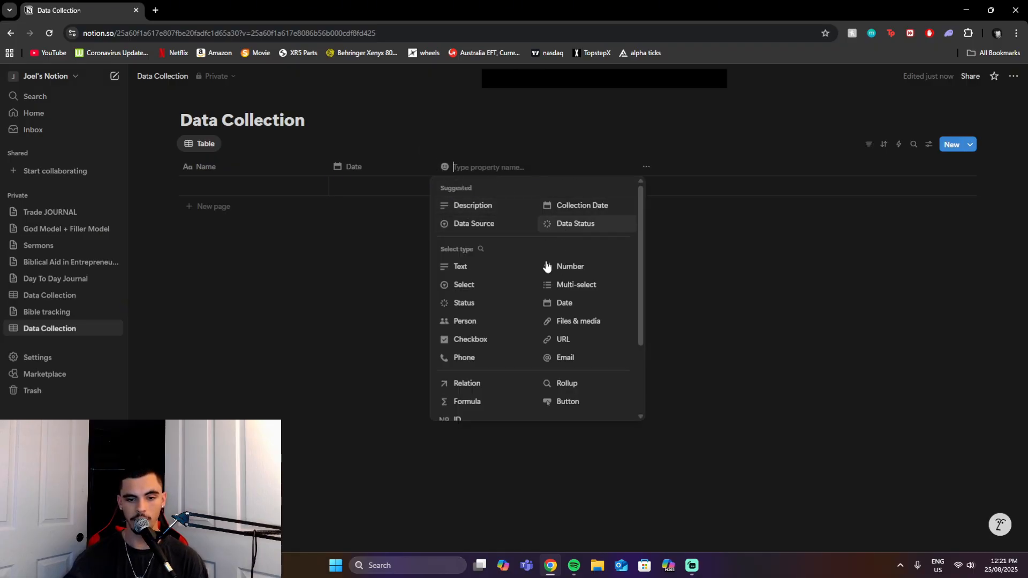
left_click(491, 291)
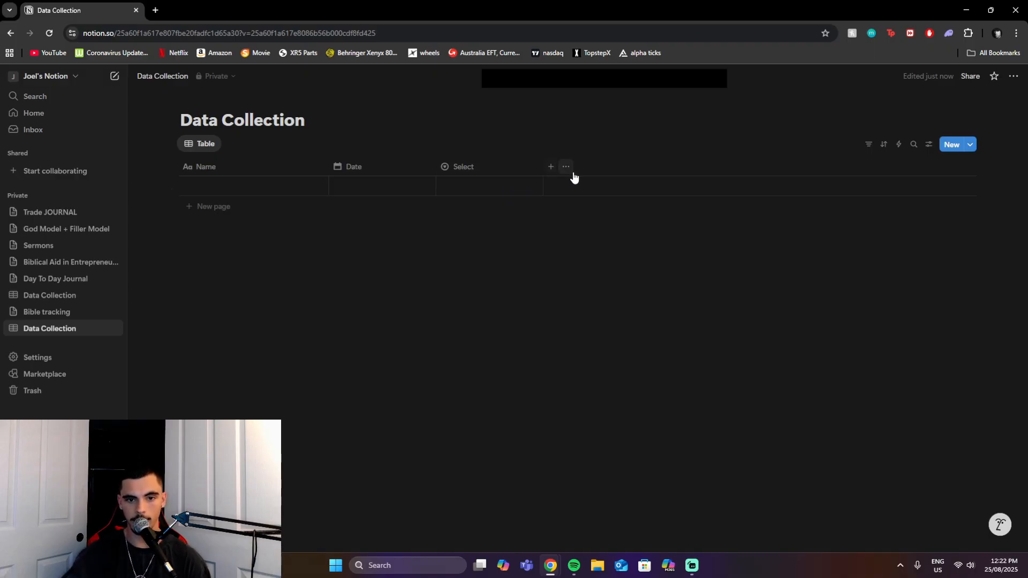
left_click(472, 166)
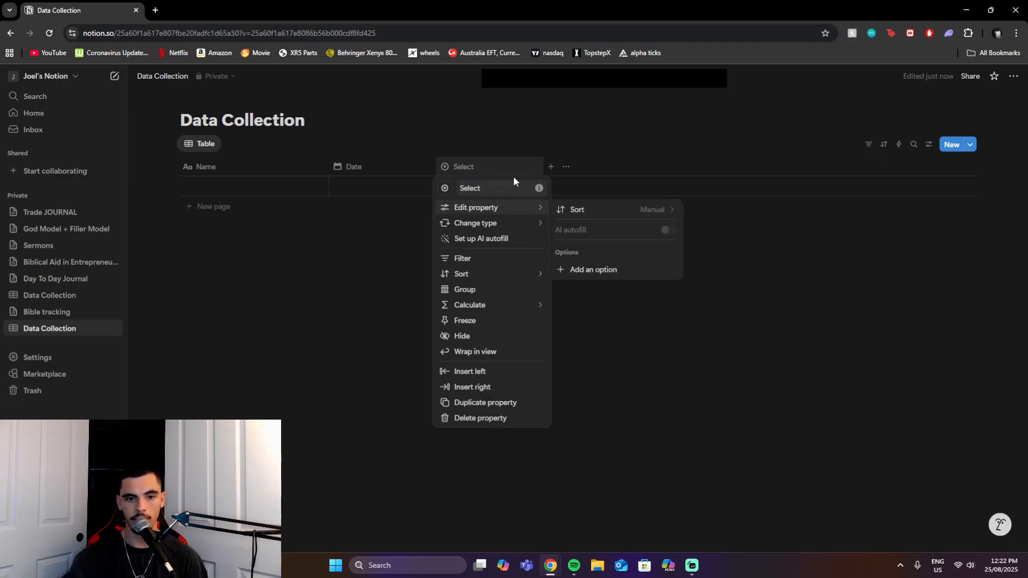
left_click(484, 172)
left_click_drag(484, 172, 449, 178)
left_click(470, 168)
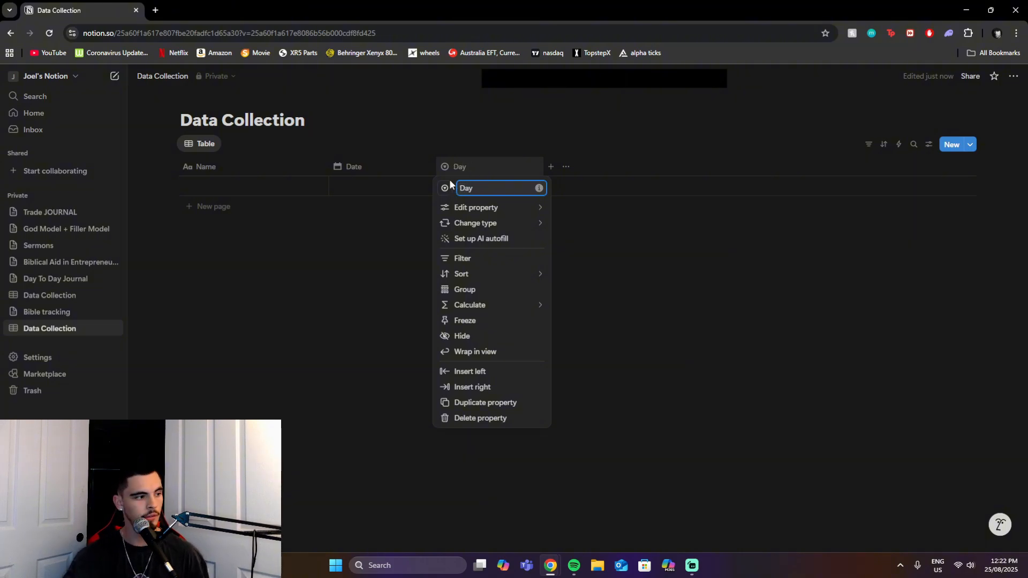
left_click(788, 379)
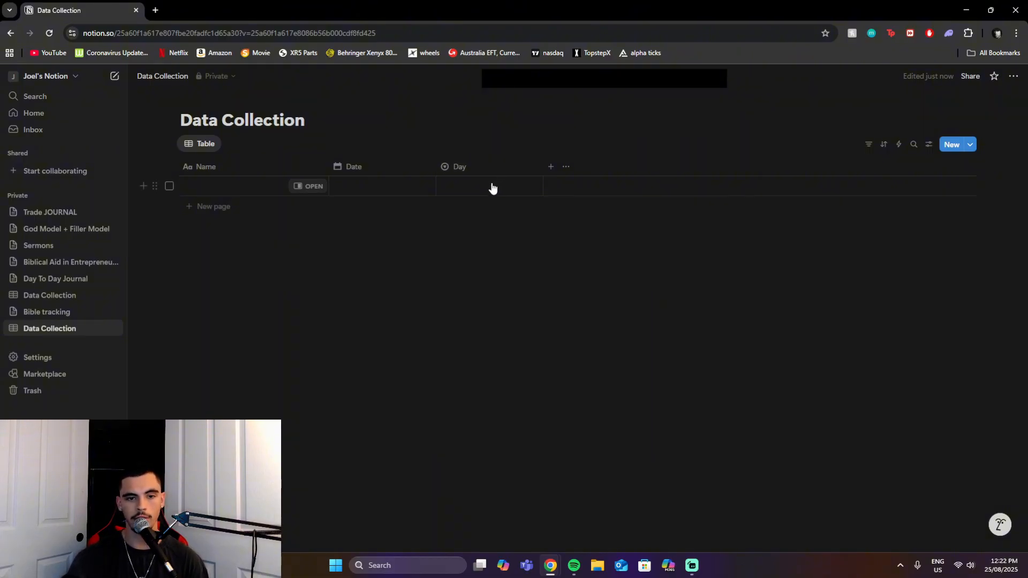
left_click(492, 187)
left_click(560, 227)
Step: Add another Select property beside Day and rename it Month
left_click(551, 167)
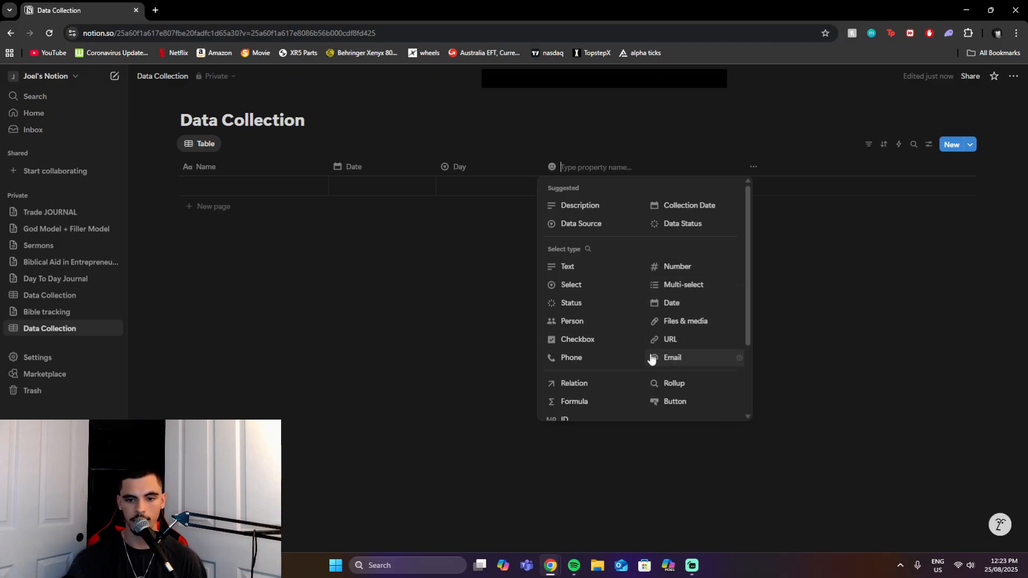
left_click(587, 284)
left_click(584, 165)
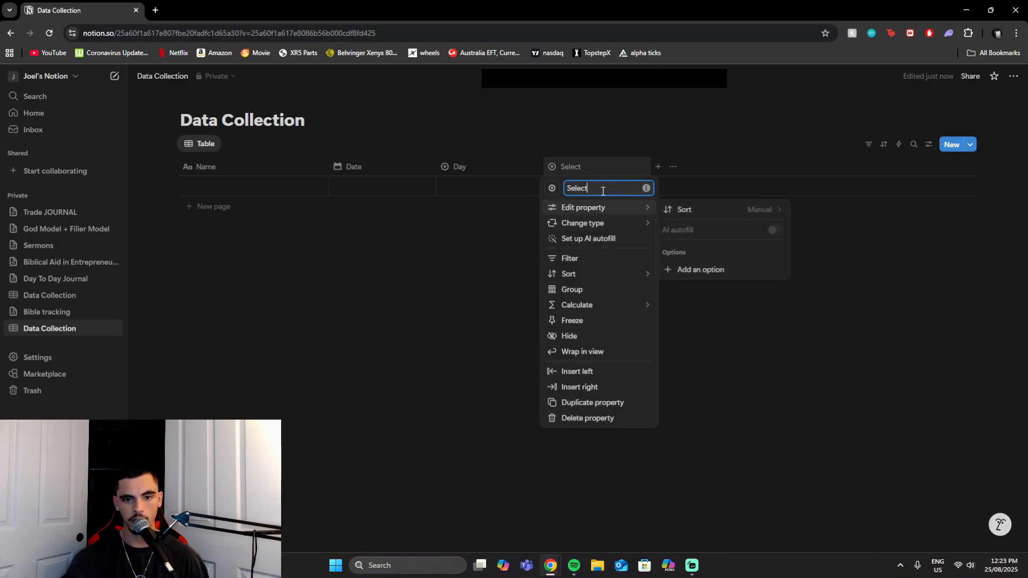
left_click_drag(603, 191, 539, 188)
type("Month")
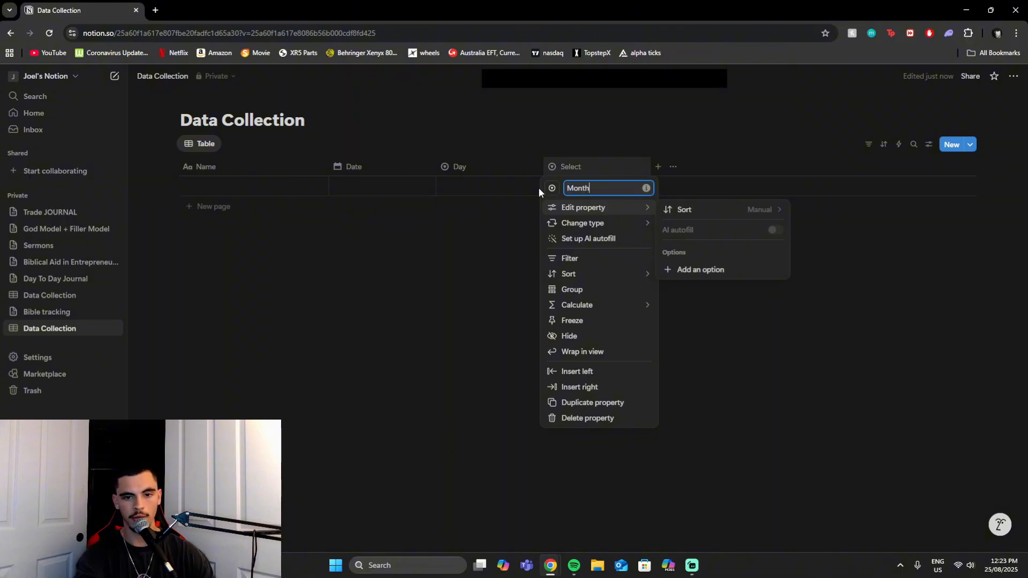
key("Return")
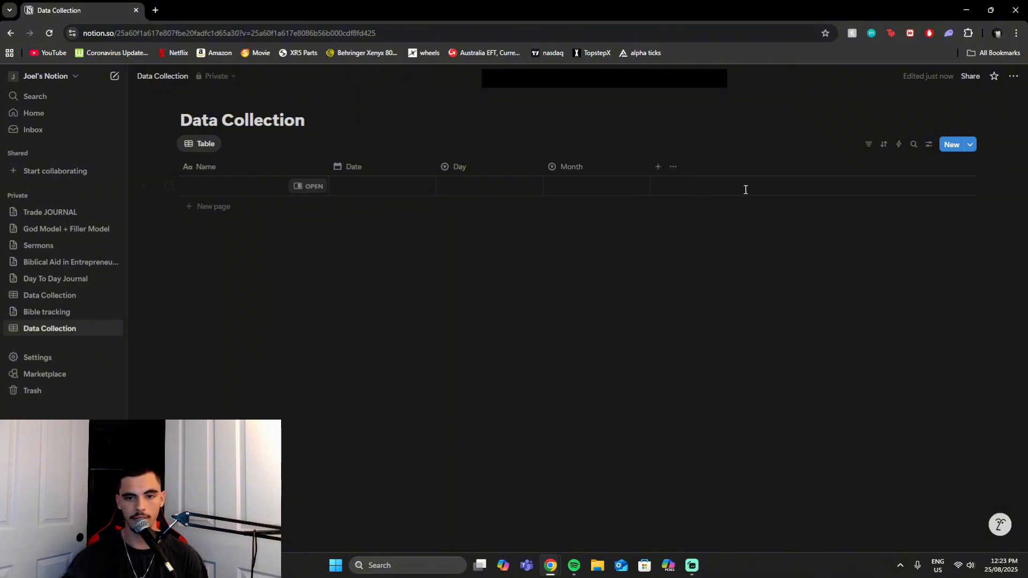
Step: Add a Select property beside Month and name it Session
left_click(658, 166)
left_click(564, 310)
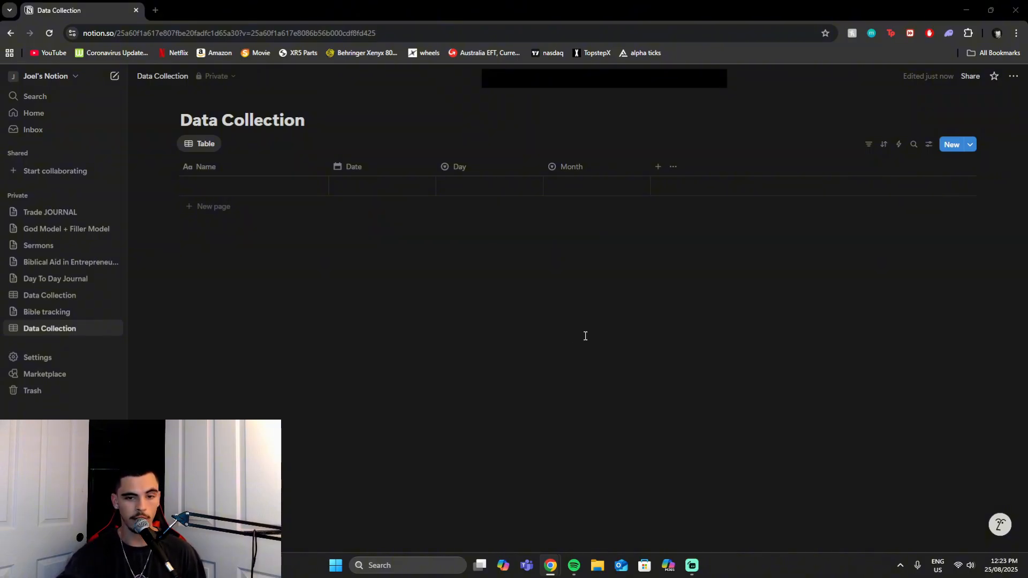
left_click(657, 167)
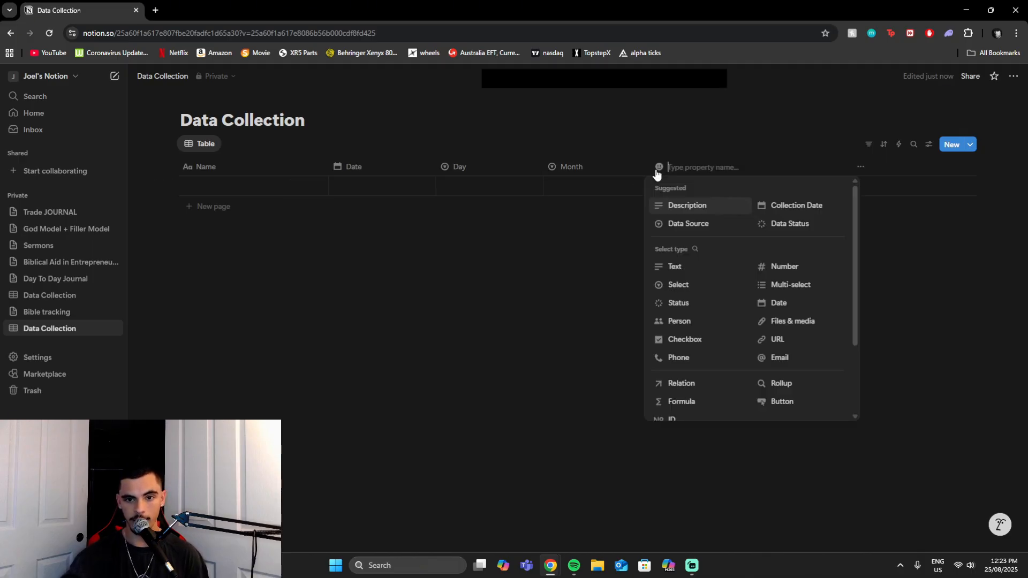
left_click(687, 282)
left_click(684, 171)
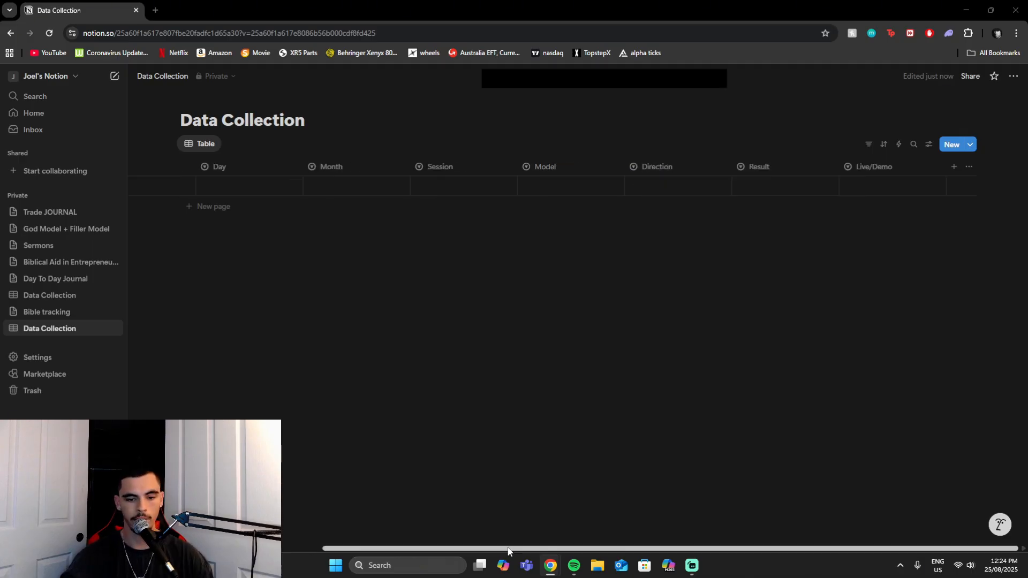
Step: Create the option Monday in the Day property and assign it to the first row
scroll(488, 314, "left", 5)
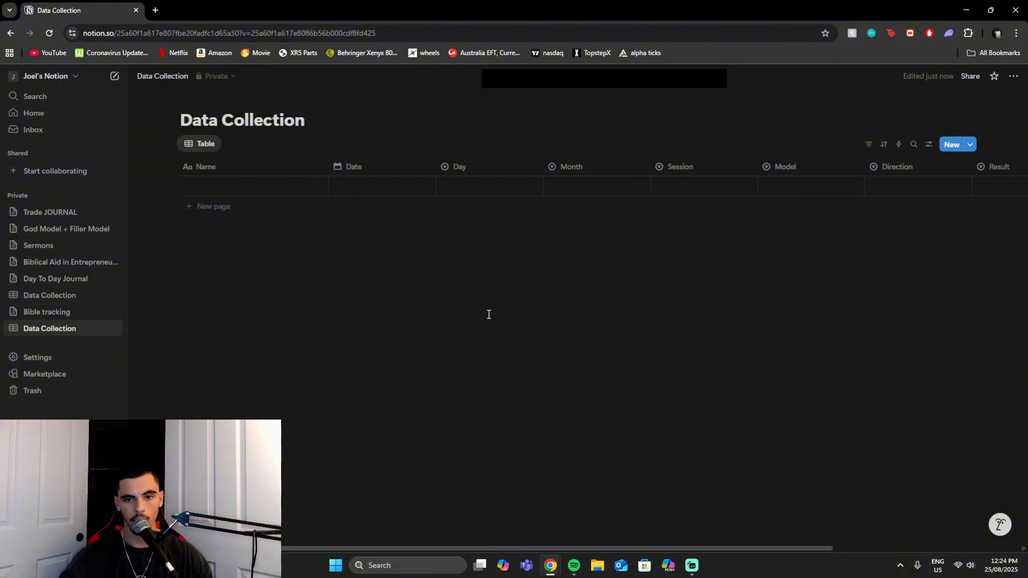
left_click_drag(459, 550, 749, 560)
left_click_drag(828, 559, 391, 532)
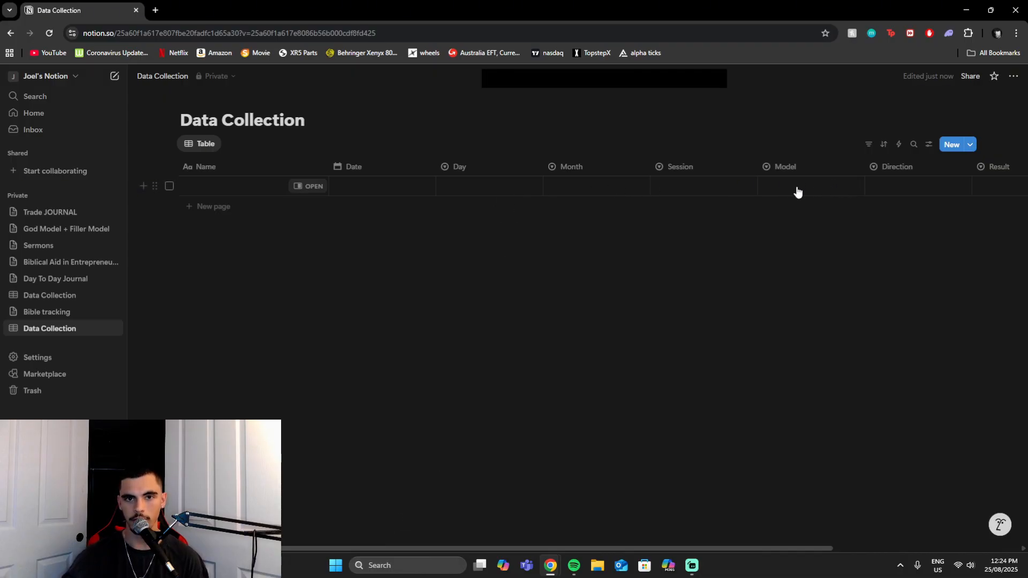
left_click(511, 191)
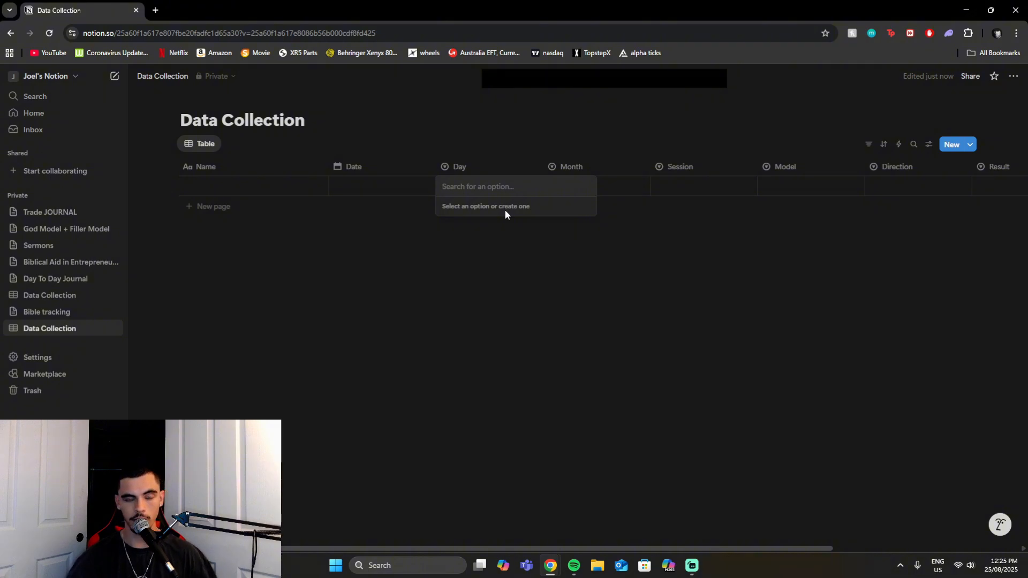
type("Monda")
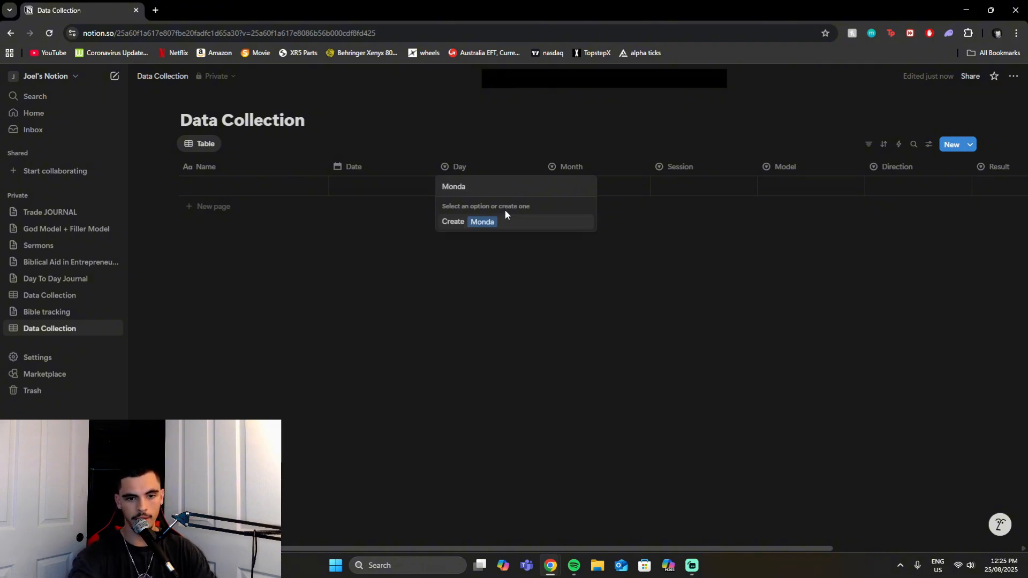
type("y")
left_click(493, 221)
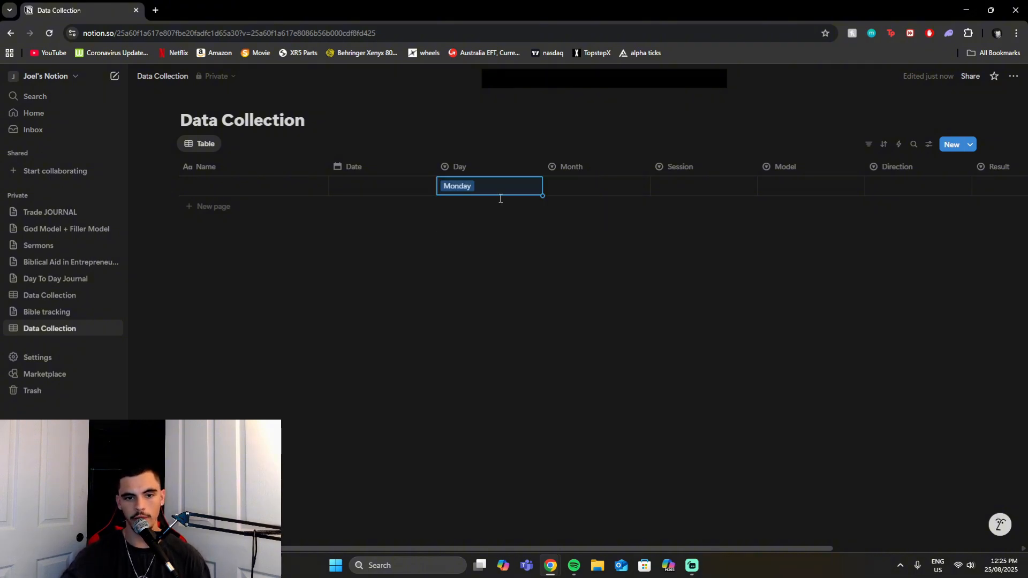
Step: Create the option Tuesday in the Day property and assign it to the first row
left_click(503, 186)
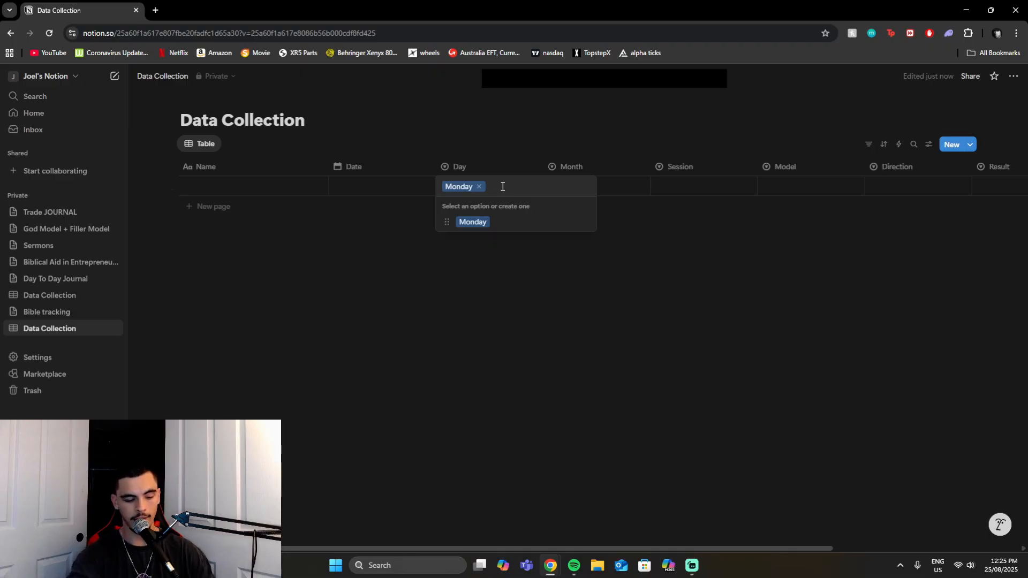
type("Tuesday")
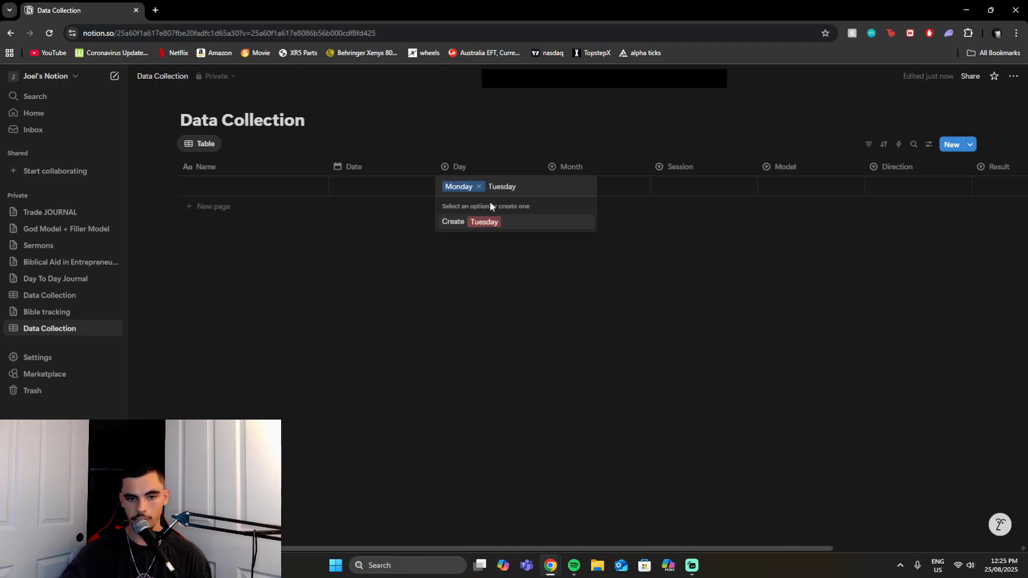
left_click(478, 228)
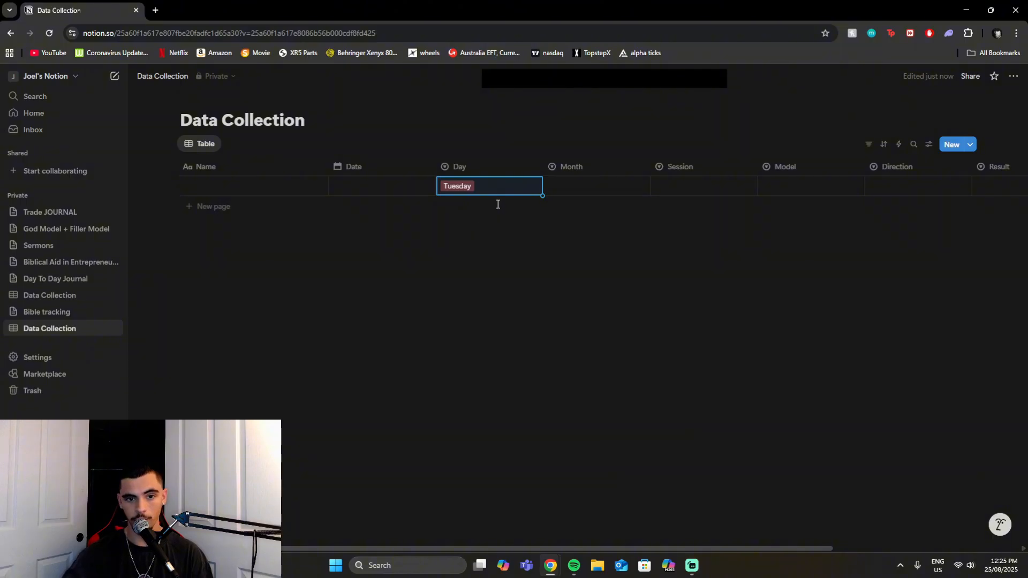
left_click(496, 187)
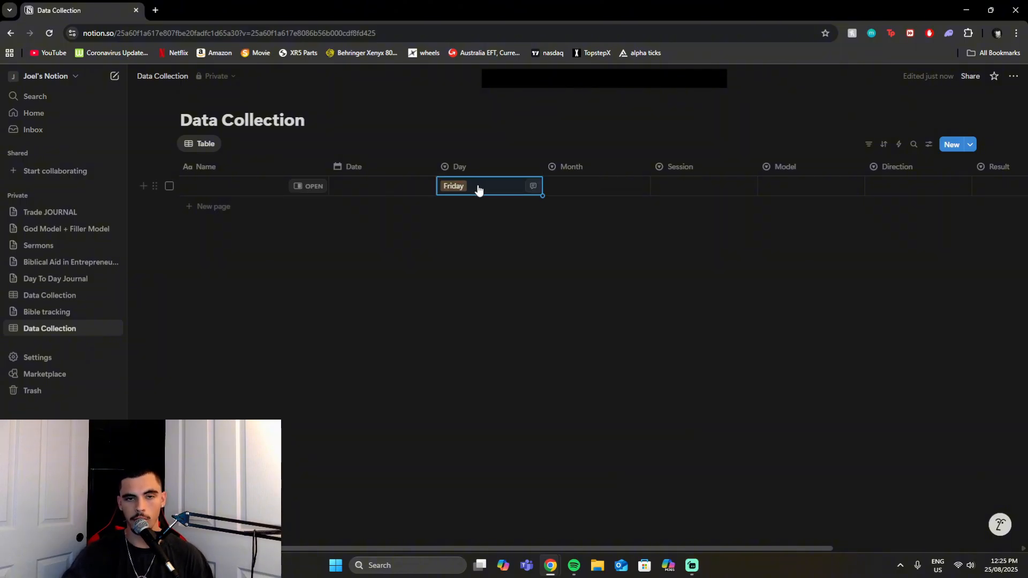
Step: Inspect the Day property's option list and the colour choices available for the Monday option
left_click(478, 188)
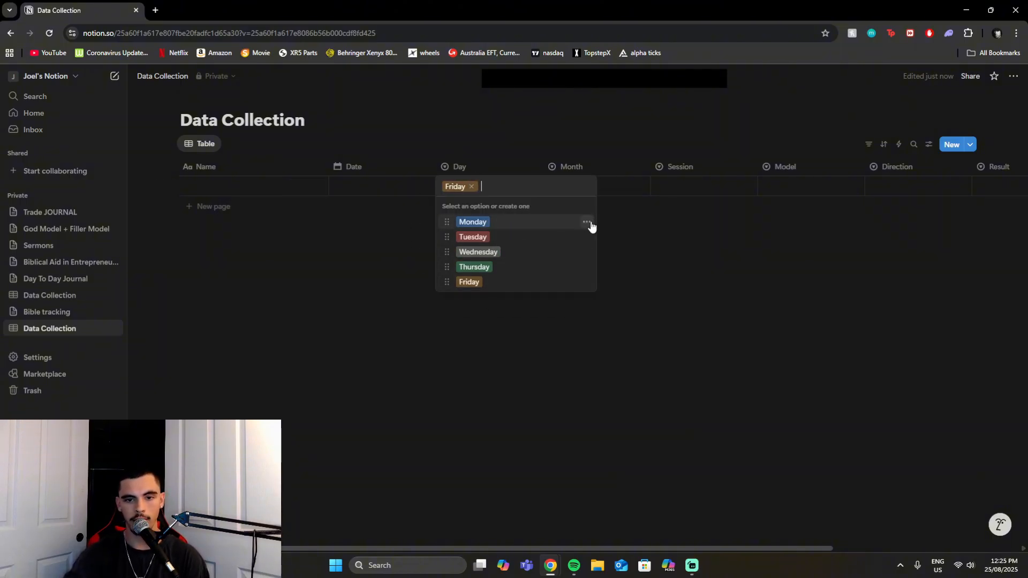
left_click(587, 222)
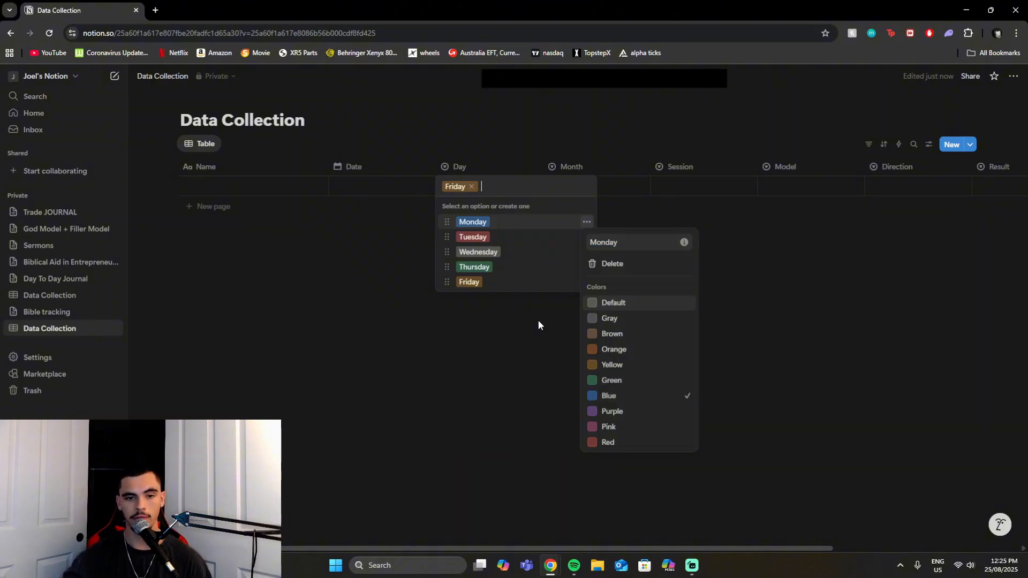
key("Escape")
key("Escape")
Step: Set the first row's Date to August 19, 2025
left_click(357, 188)
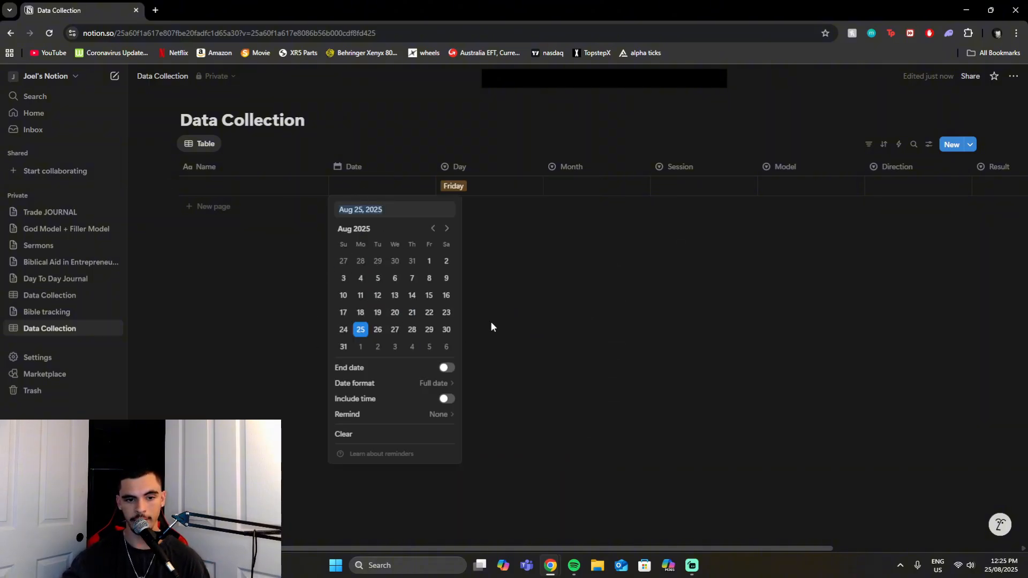
left_click(378, 312)
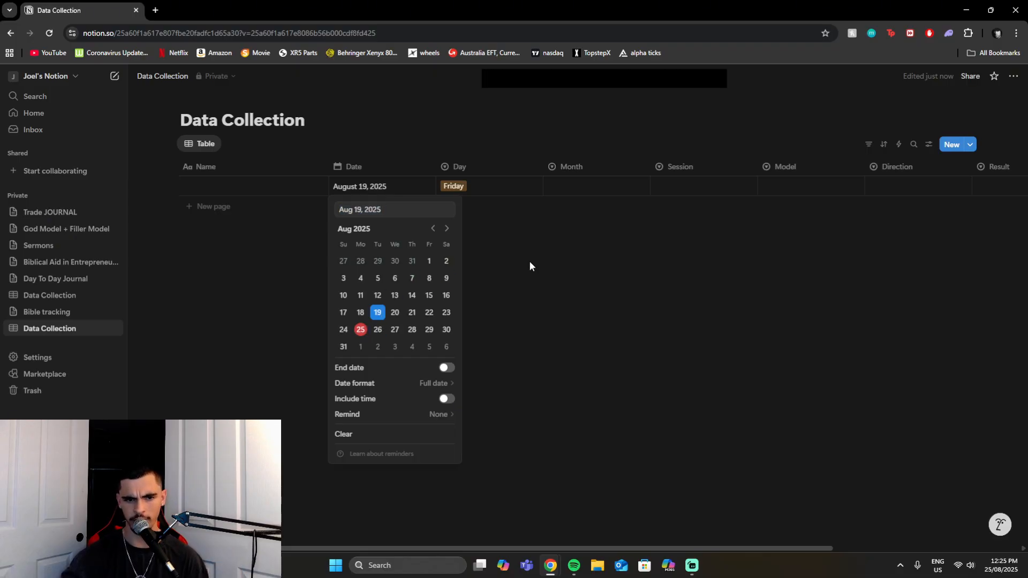
key("Escape")
Step: Clear the first row's current Day selection and assign Wednesday instead
left_click(472, 192)
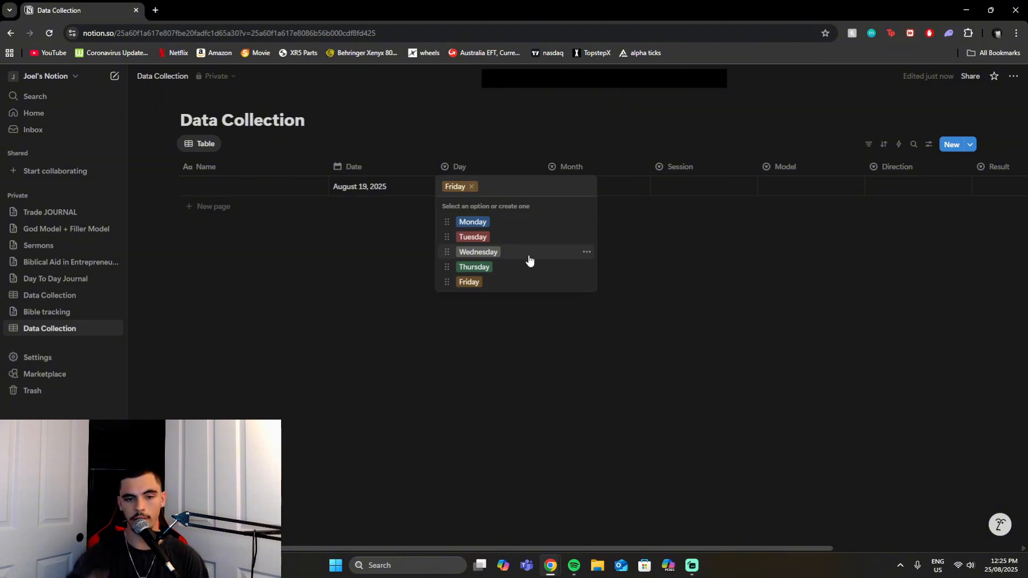
left_click(471, 186)
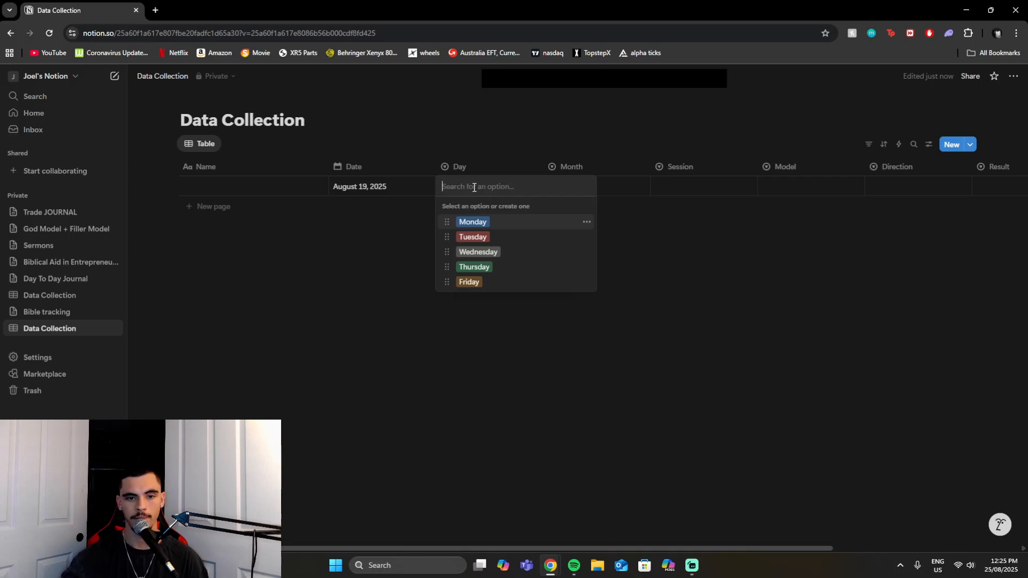
left_click(495, 252)
Step: Check the first row's option lists for Month, Session, Model, Direction and Result, and look over the table's remaining columns
left_click(592, 186)
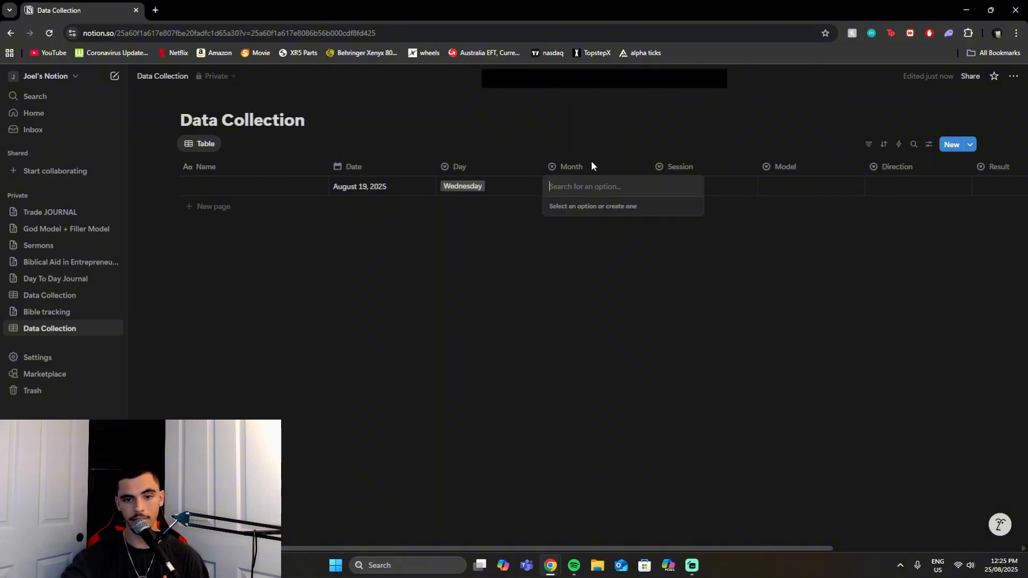
left_click(615, 257)
left_click(699, 188)
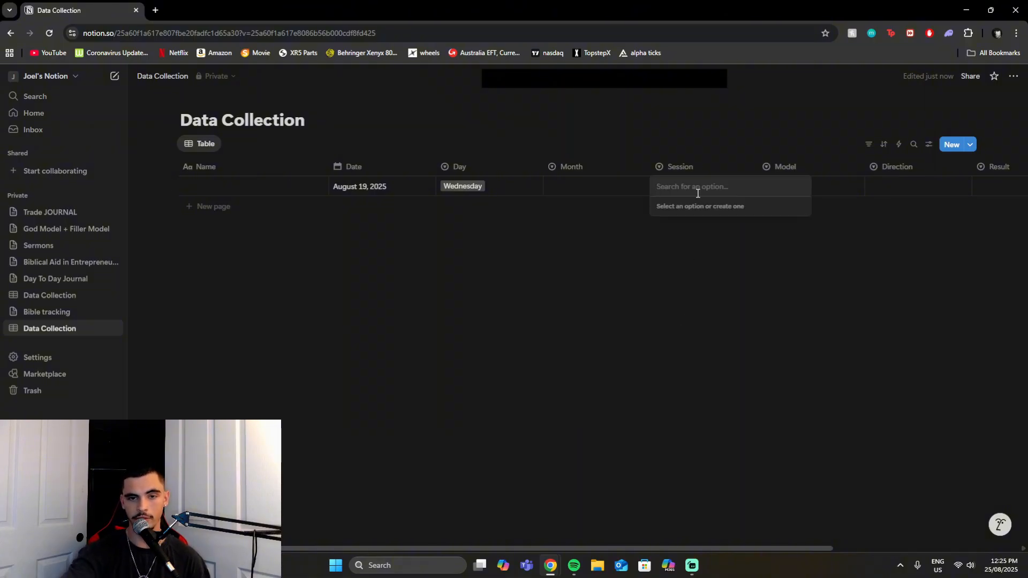
left_click(777, 287)
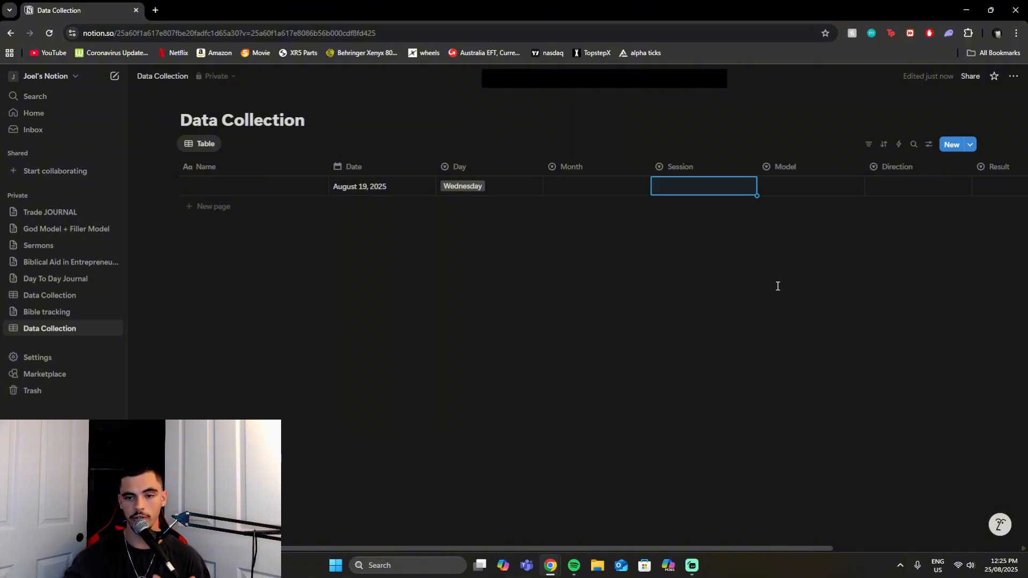
left_click_drag(605, 549, 873, 544)
left_click(676, 194)
left_click(696, 549)
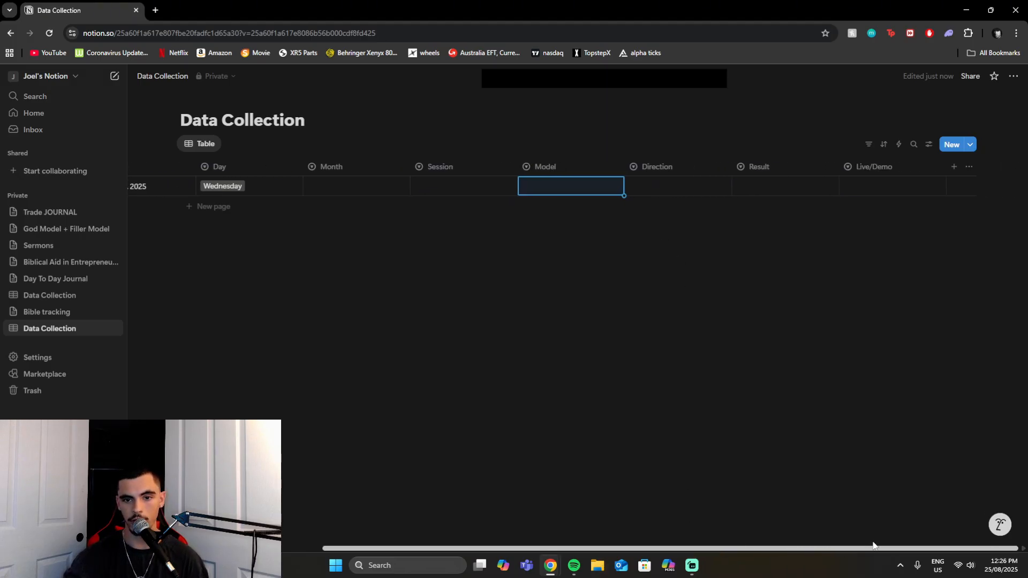
left_click(643, 184)
left_click(734, 528)
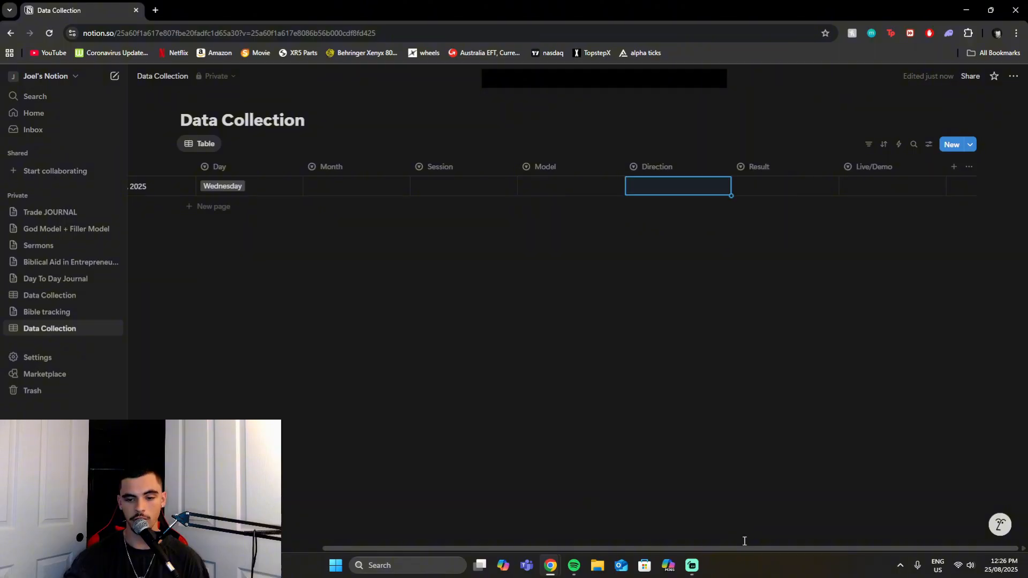
left_click(766, 187)
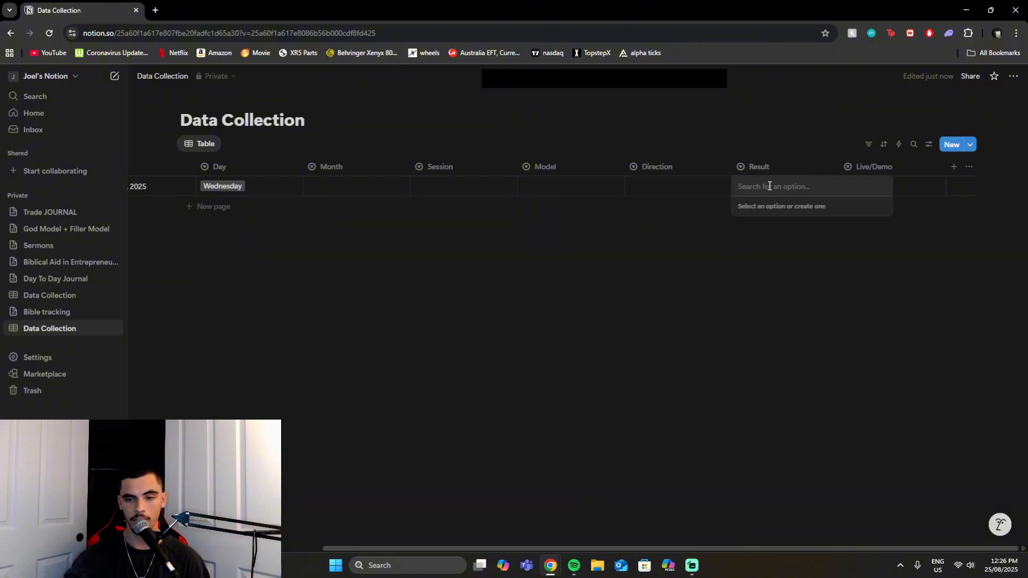
left_click(758, 512)
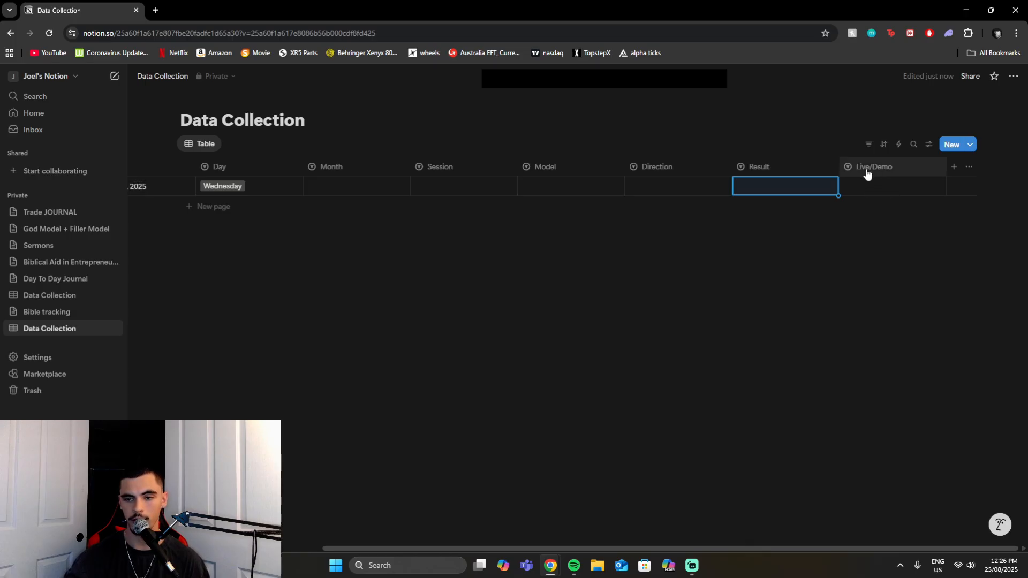
scroll(575, 329, "left", 5)
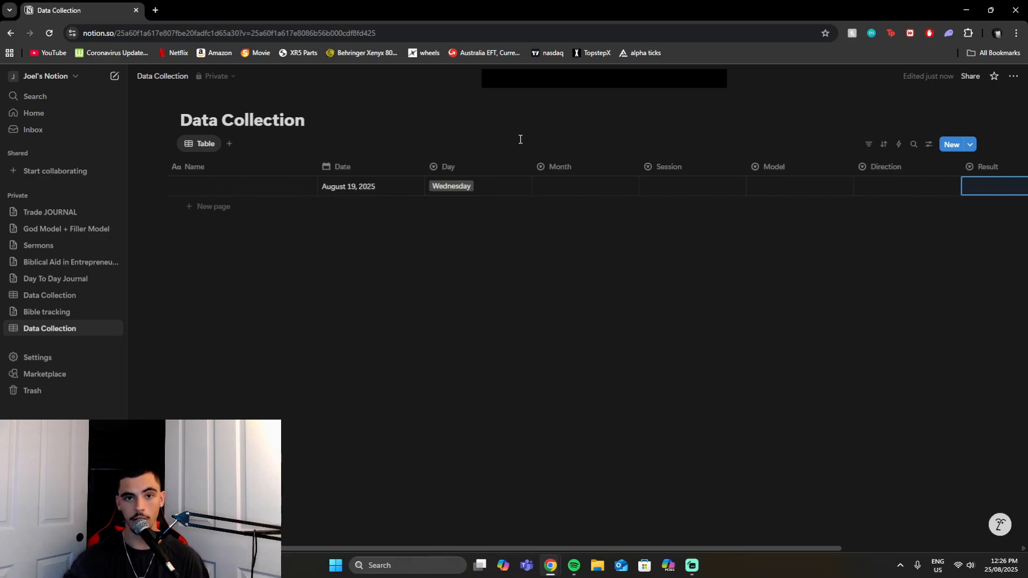
Step: Create the option BE in the Result property and assign it to the first row
scroll(573, 186, "right", 4)
type("BE")
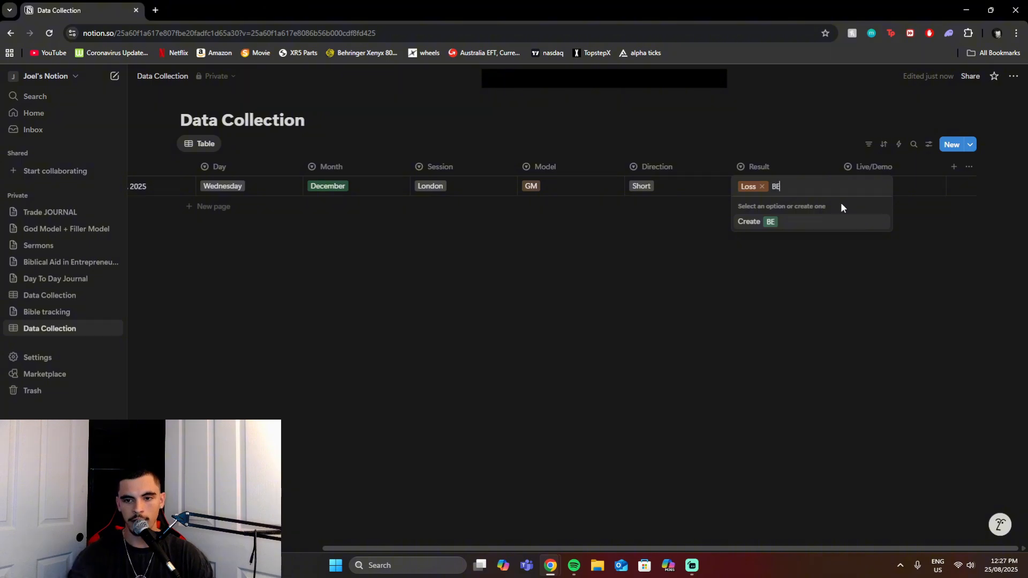
key("Return")
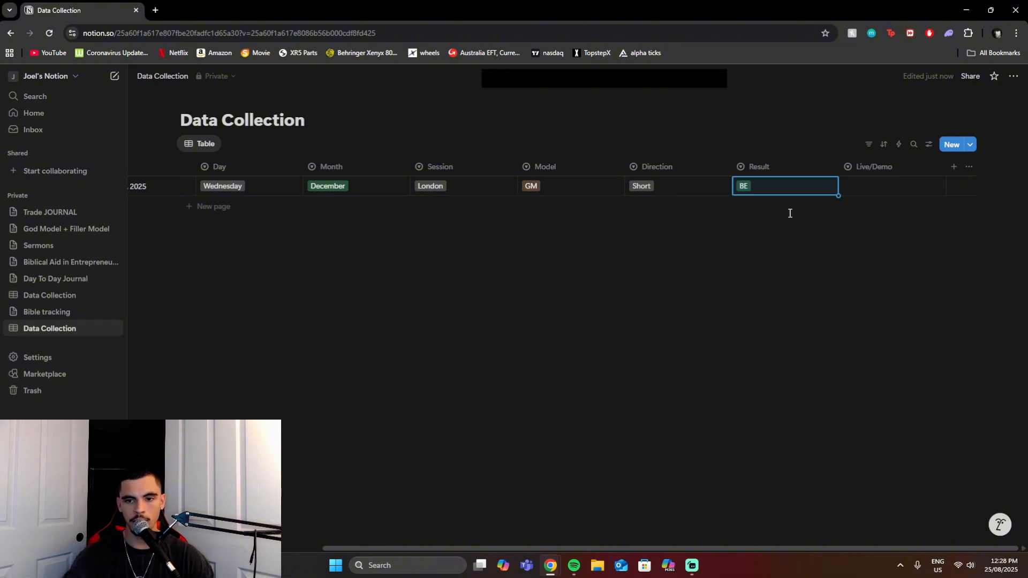
left_click(787, 184)
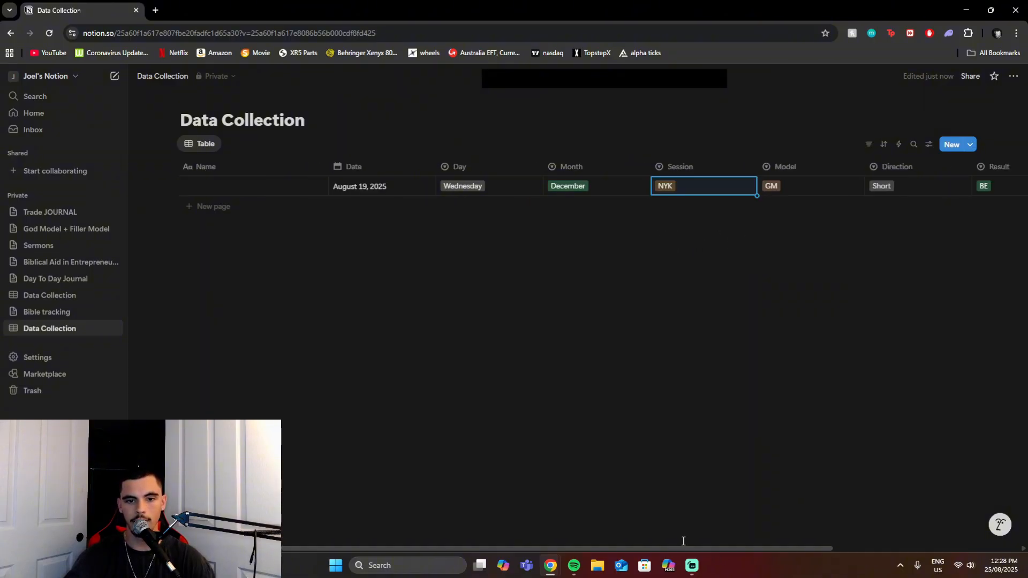
Step: Review the options set up in the Day, Month, Session, Model and Result properties of the first row
left_click(481, 168)
left_click(584, 267)
left_click(492, 190)
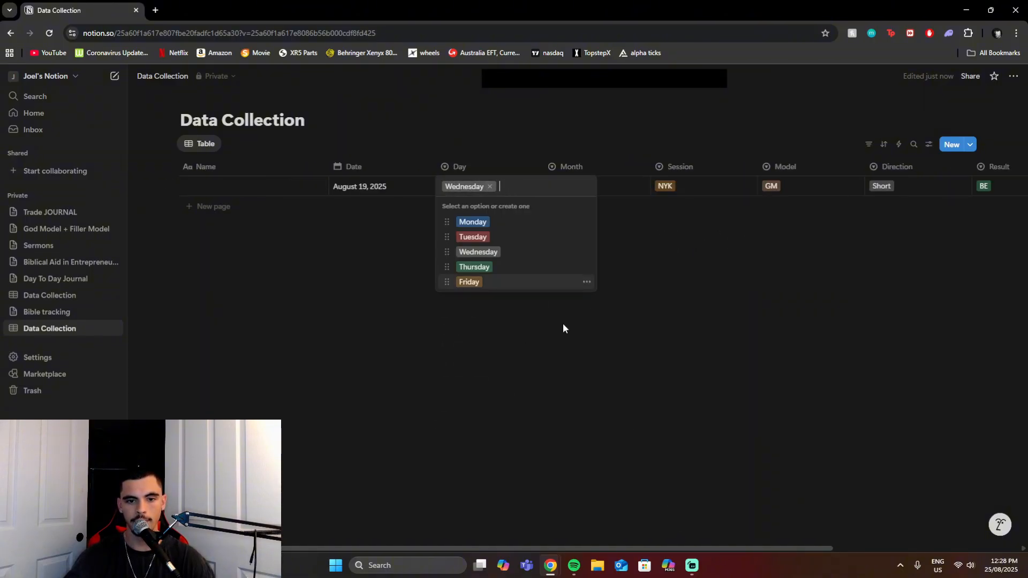
left_click(565, 327)
left_click(601, 191)
left_click(855, 321)
left_click(714, 193)
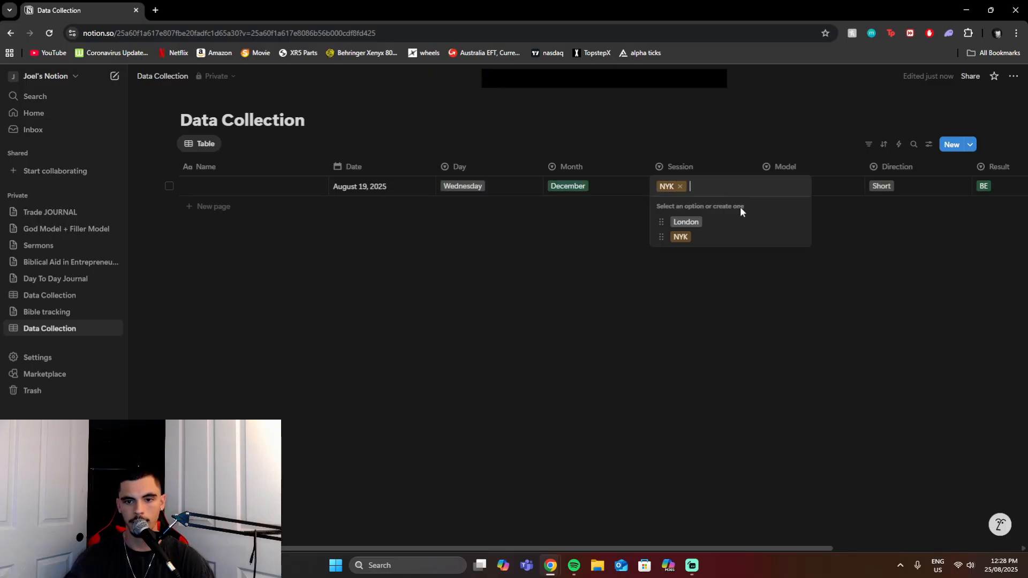
left_click(821, 230)
left_click(827, 189)
left_click(892, 328)
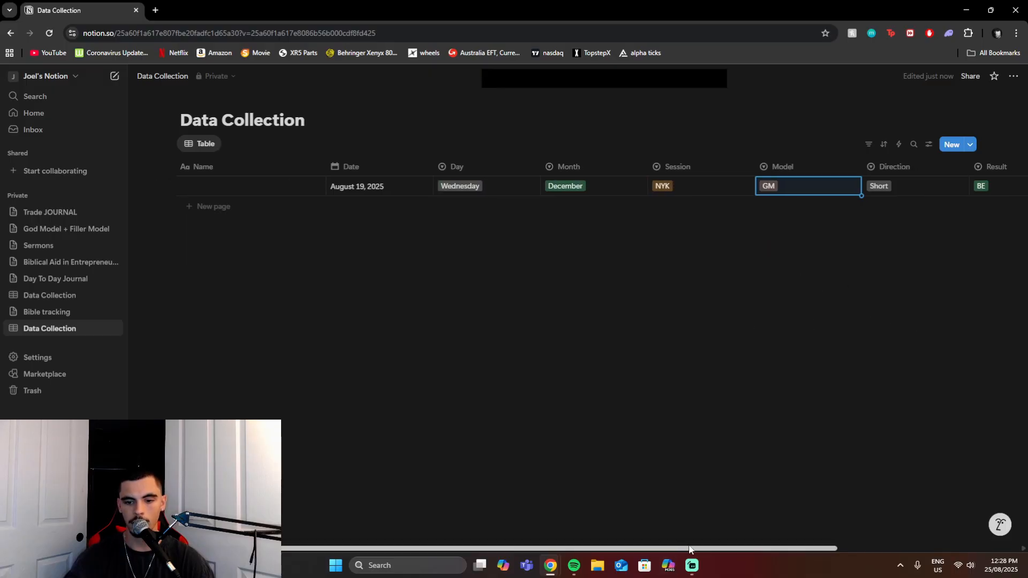
scroll(684, 229, "right", 5)
left_click(766, 197)
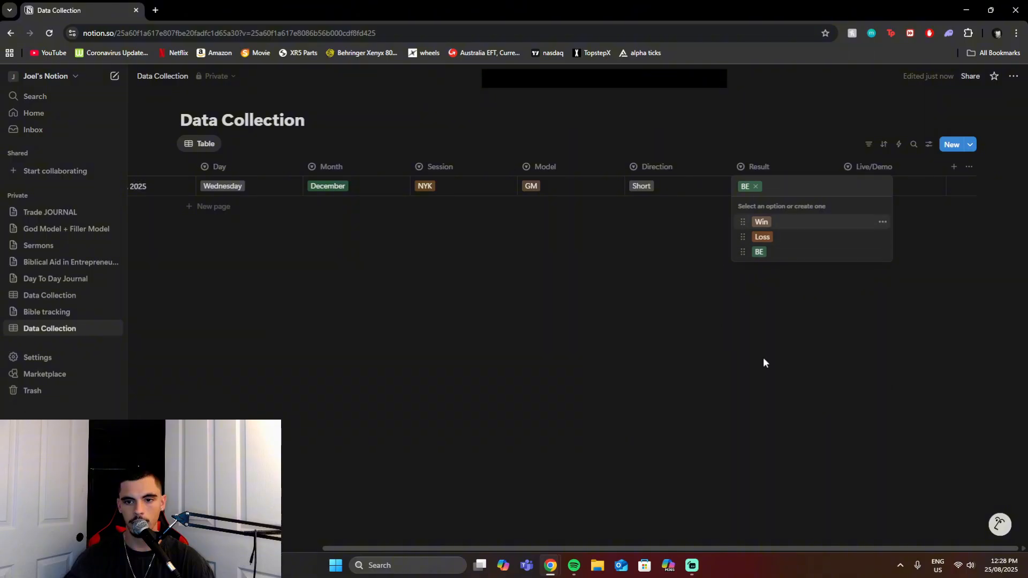
left_click(763, 358)
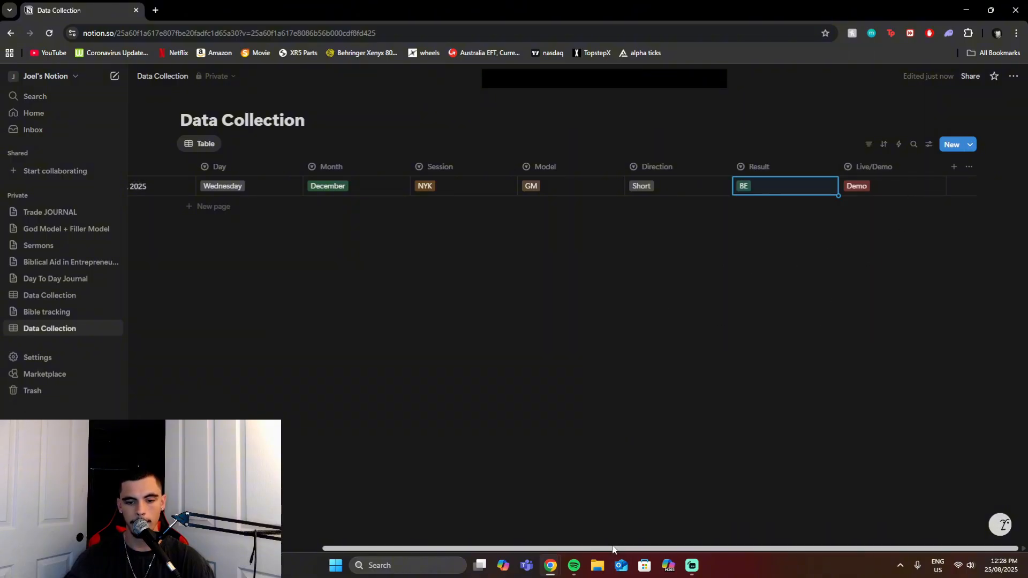
scroll(390, 531, "left", 5)
Step: Add a Multi-select property after Live/Demo and rename it PD Arrays
scroll(390, 530, "right", 5)
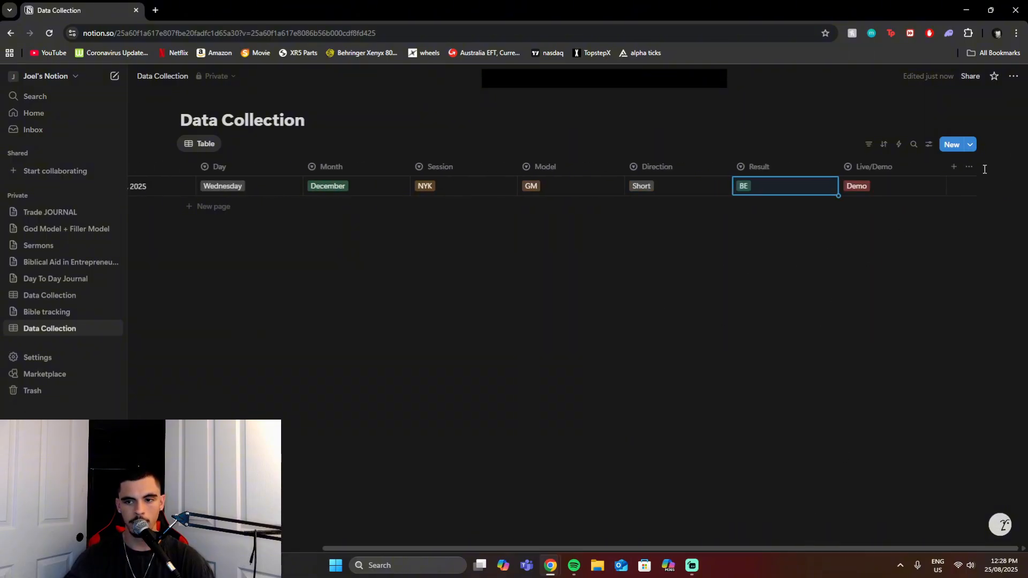
left_click(955, 168)
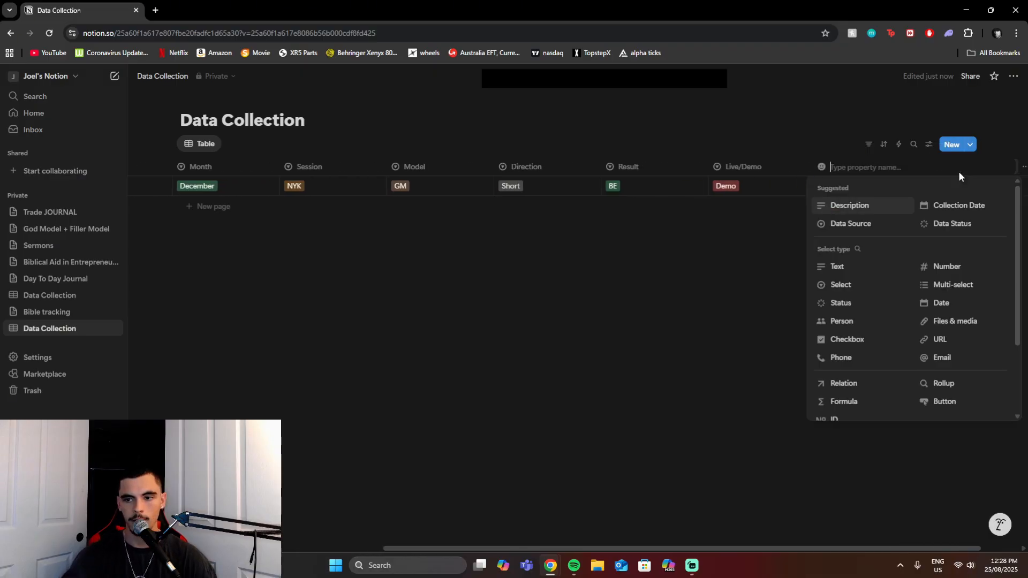
left_click(913, 285)
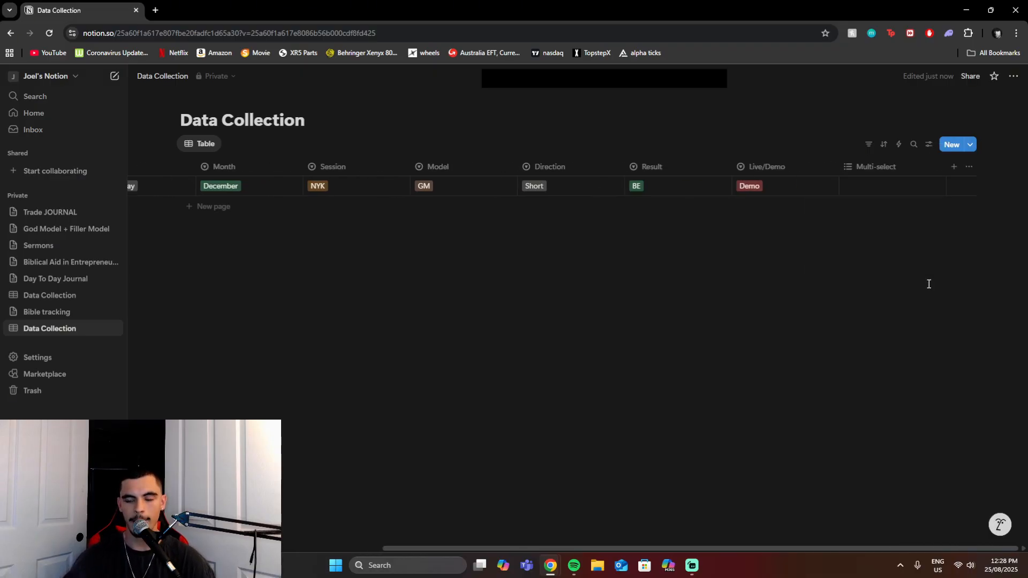
left_click(900, 171)
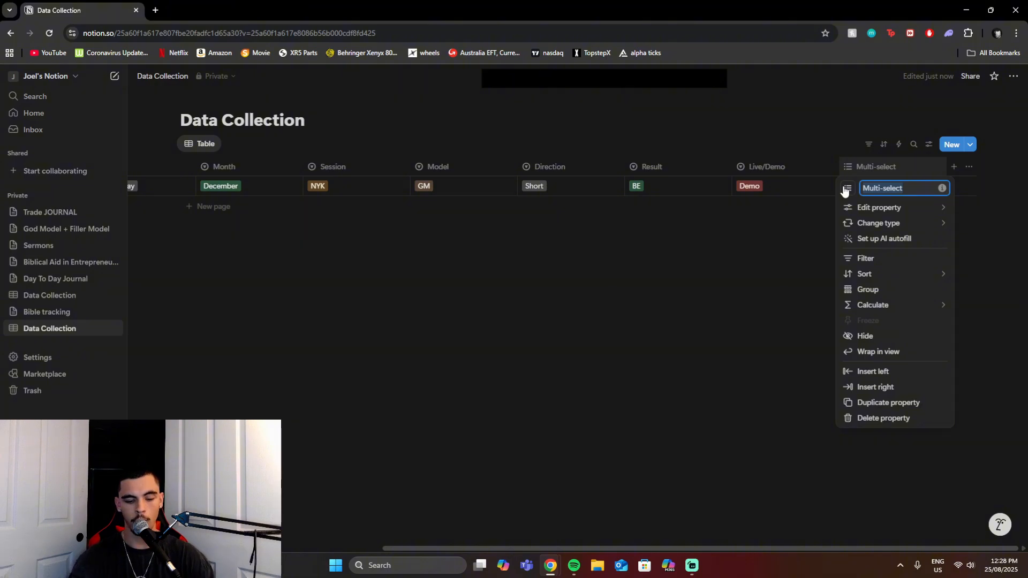
type("PD Arrays")
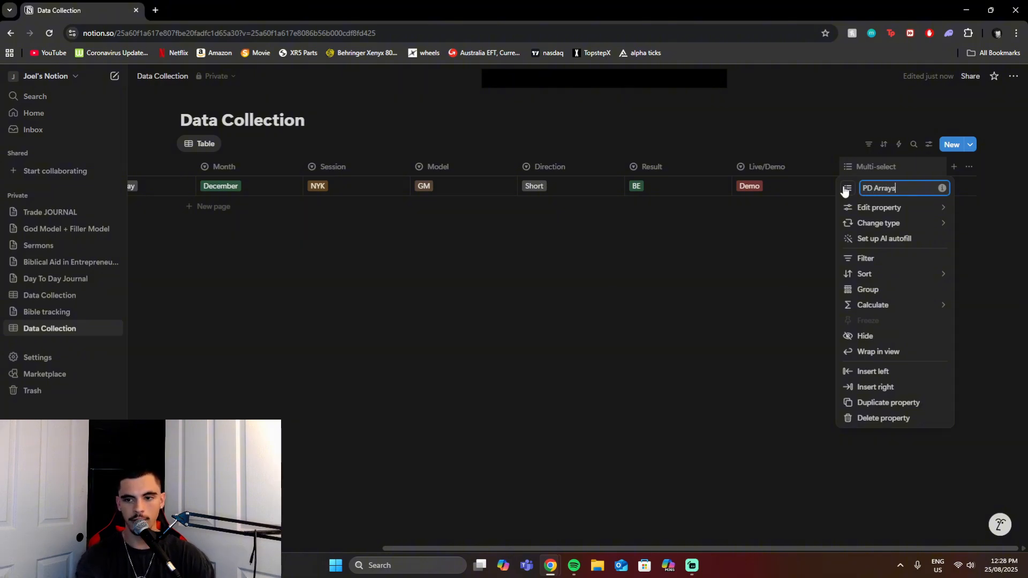
key("Return")
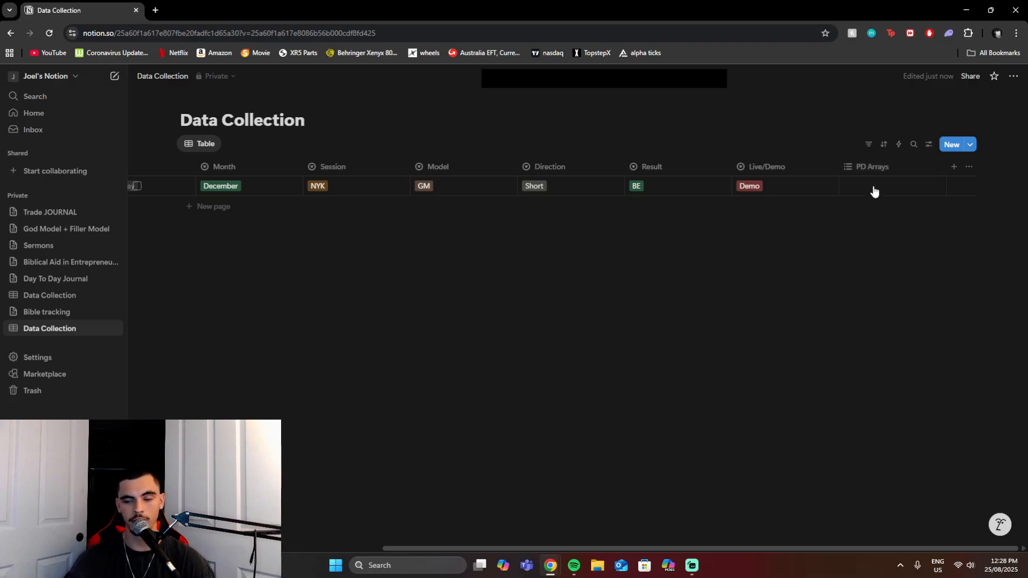
Step: Create the option 15min FVG in the PD Arrays property and assign it to the first row
left_click(875, 192)
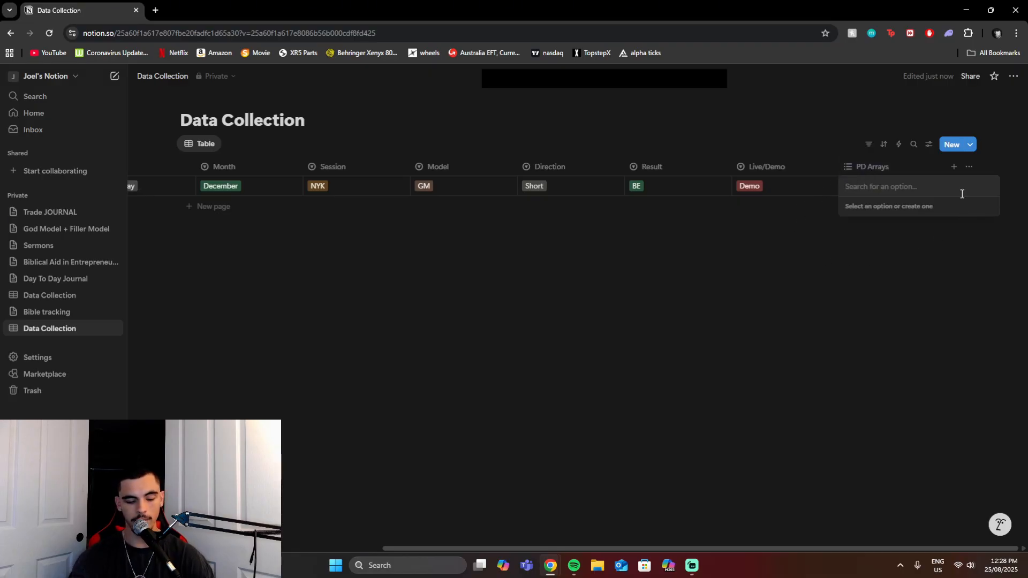
type("15m")
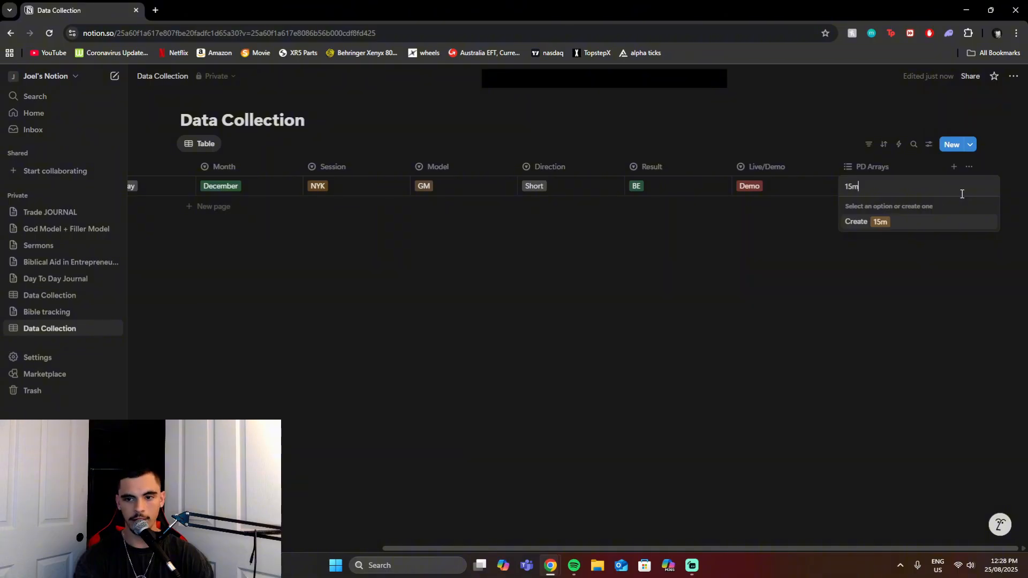
type("in FVG")
key("Return")
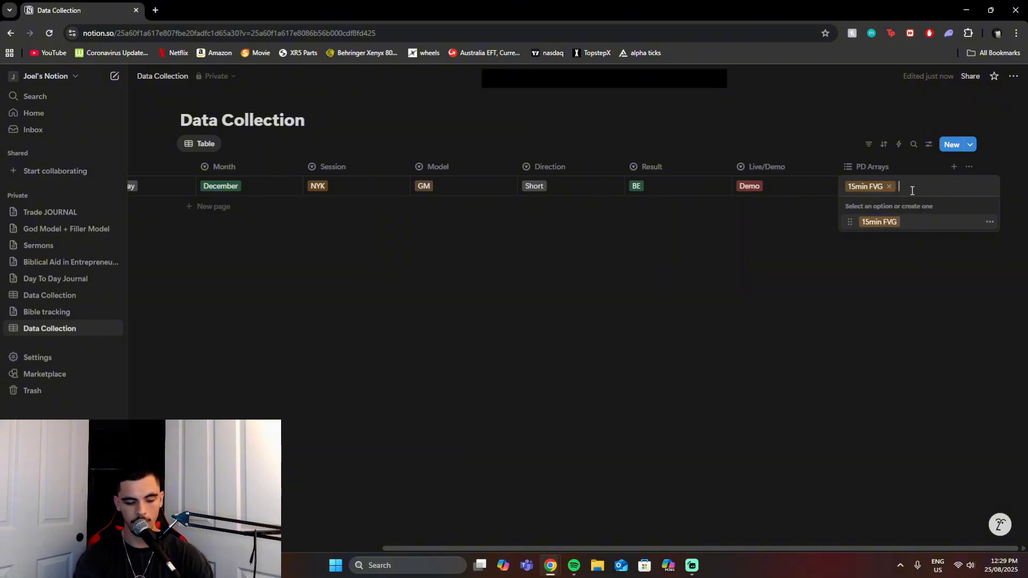
Step: Create the option 1H FVG in the PD Arrays property and assign it to the first row
type("1H FVG")
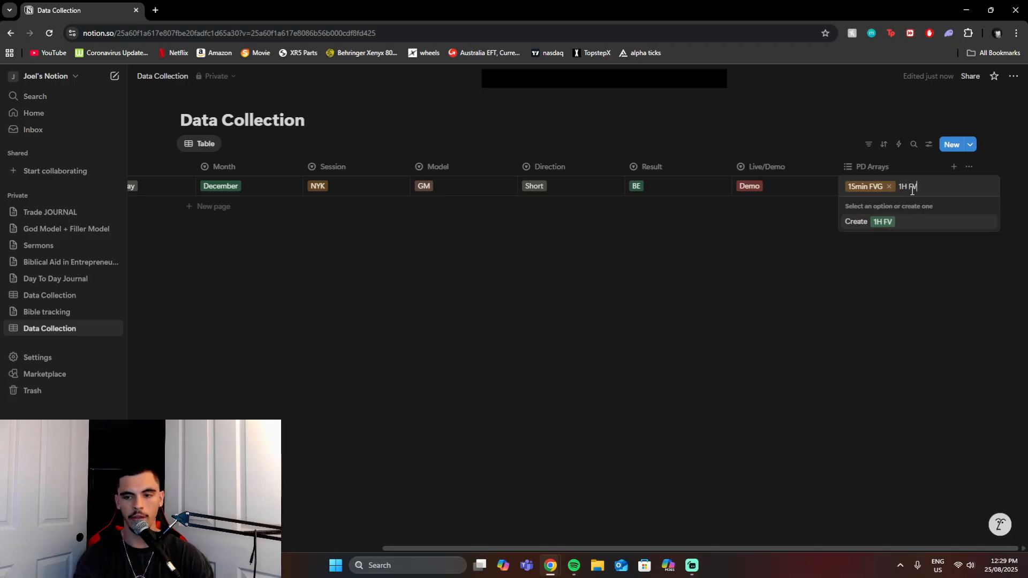
left_click(891, 227)
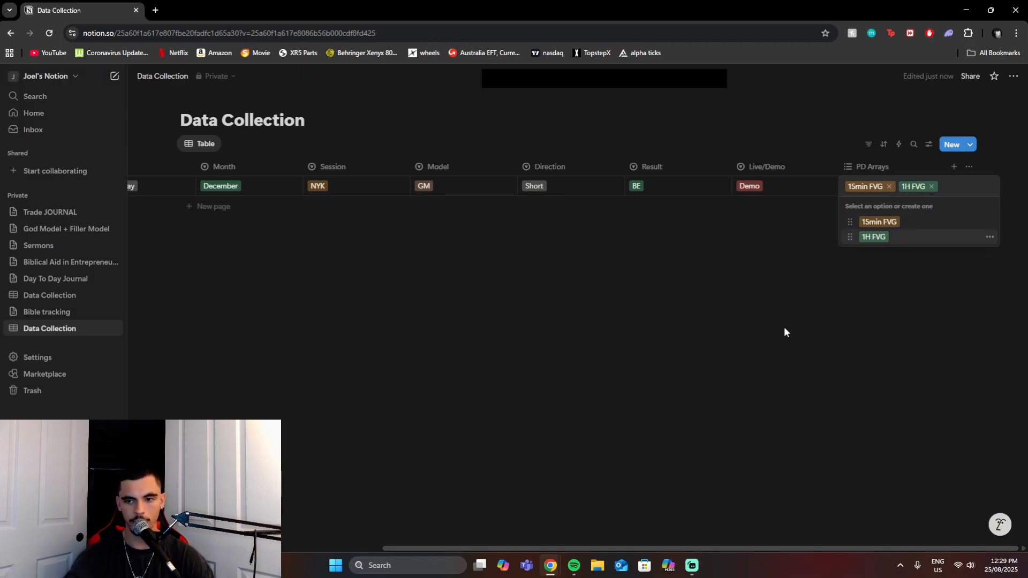
key("Escape")
Step: Remove 1H FVG from the first row's PD Arrays and assign the existing option again
left_click(871, 184)
left_click(932, 186)
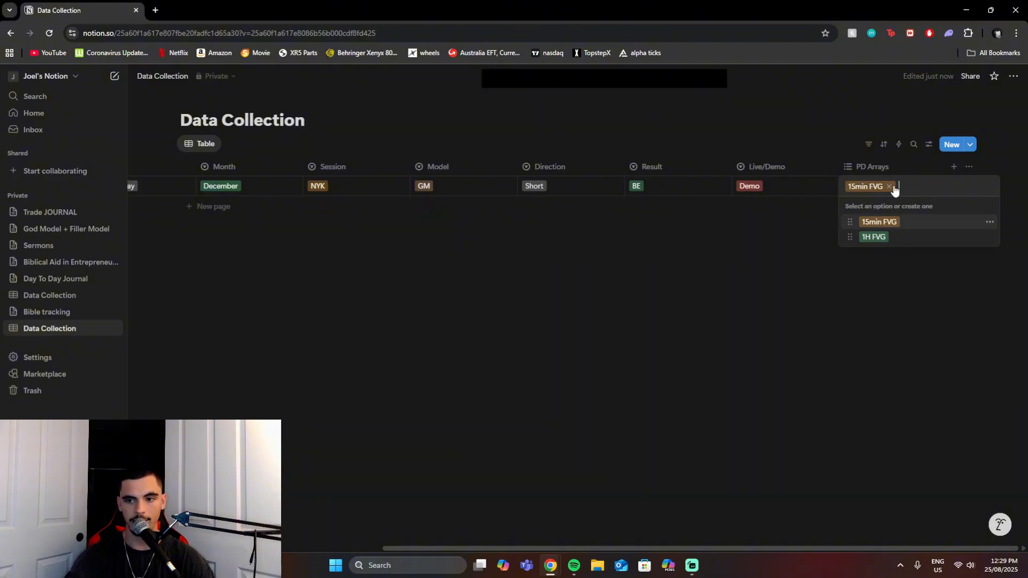
left_click(878, 252)
left_click(877, 189)
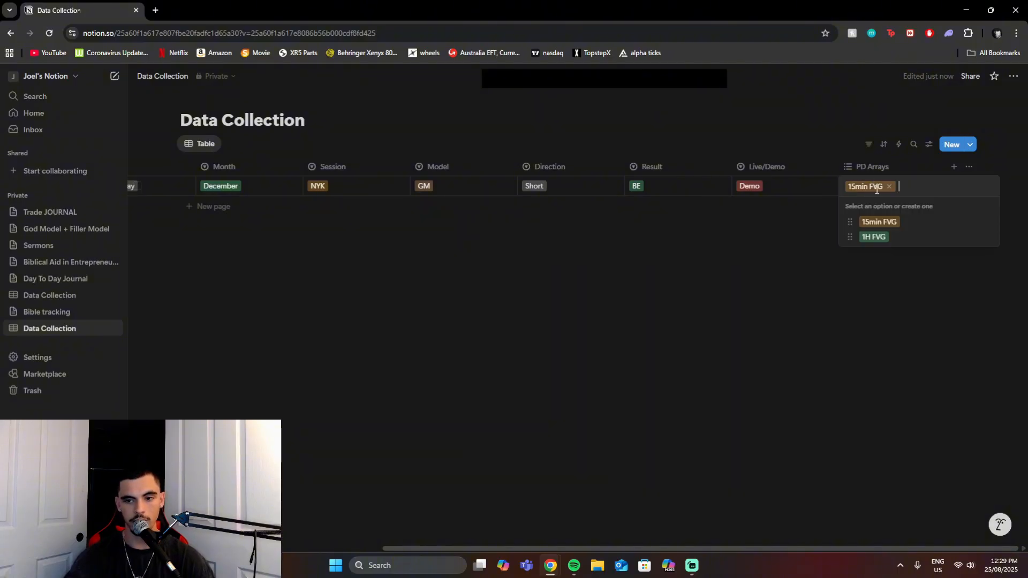
left_click(781, 270)
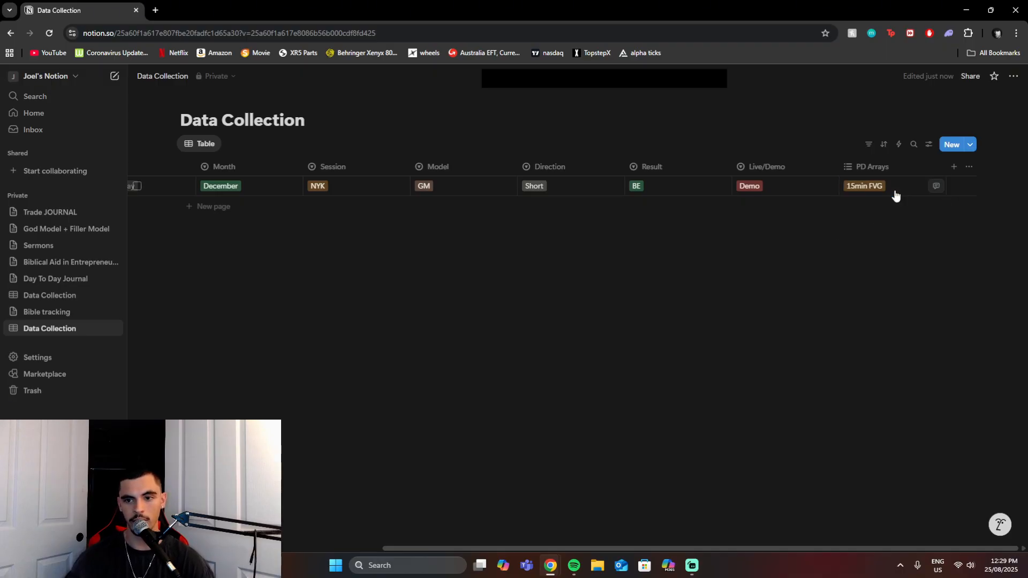
left_click(895, 189)
type("g")
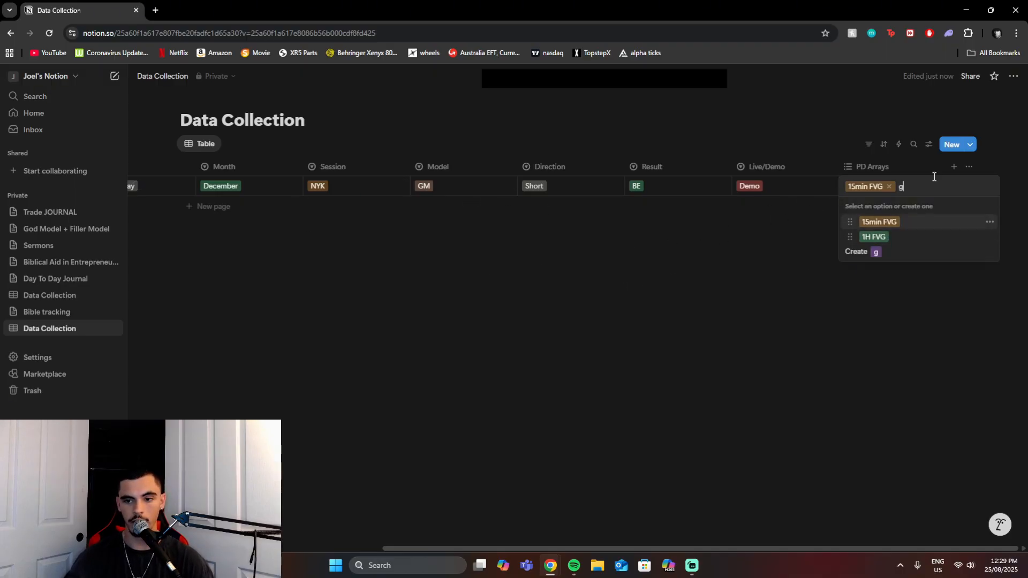
key("BackSpace")
left_click(886, 237)
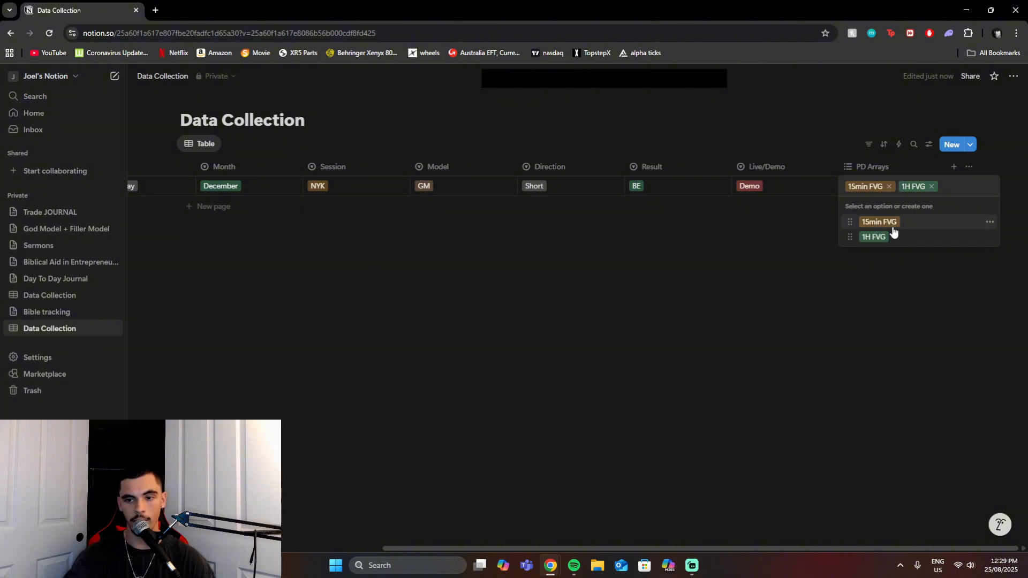
left_click(809, 260)
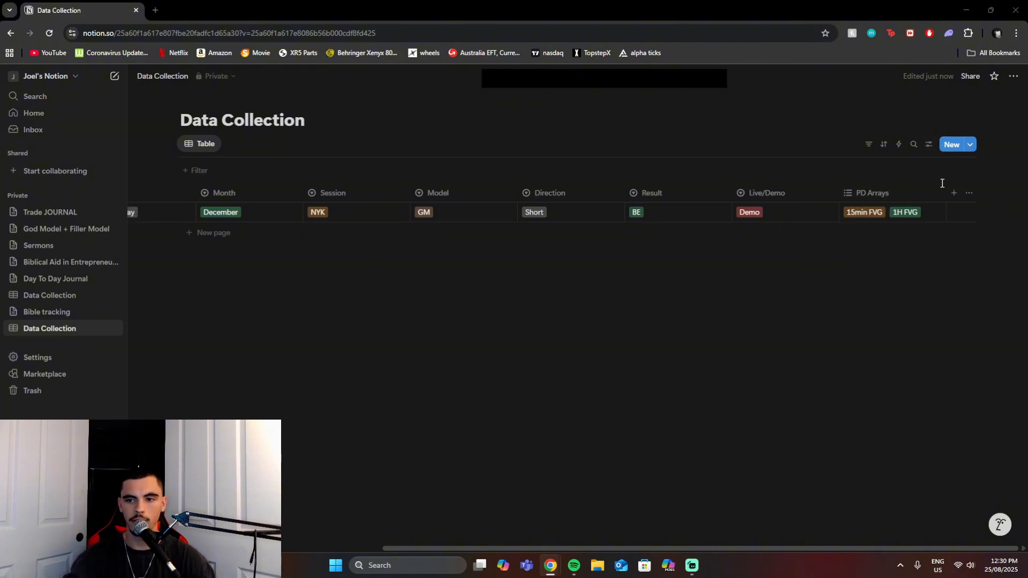
Step: Add a Formula property after PD Arrays and rename it Win %
left_click(953, 193)
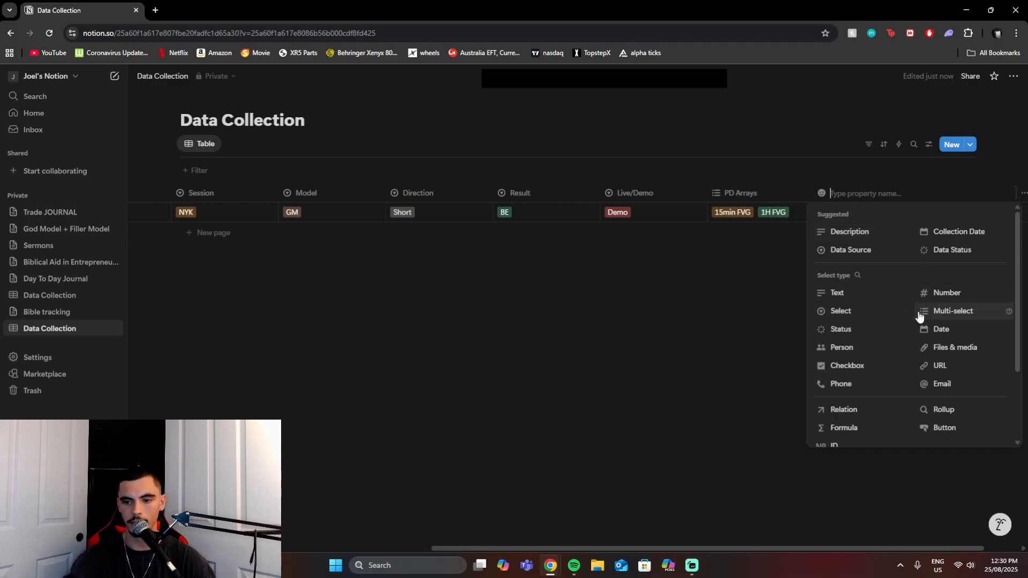
key("Escape")
left_click(954, 193)
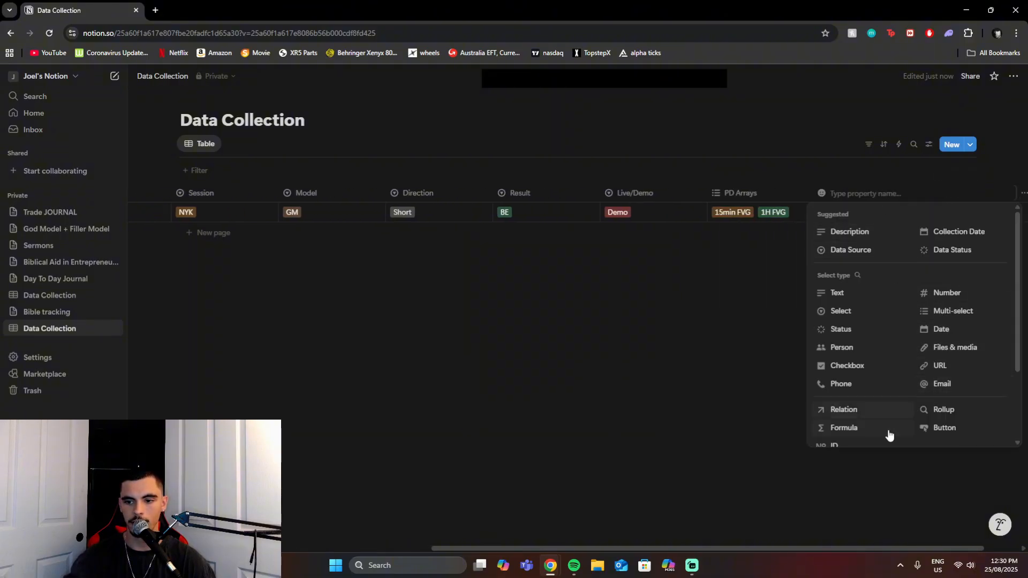
scroll(865, 402, "down", 2)
left_click(843, 328)
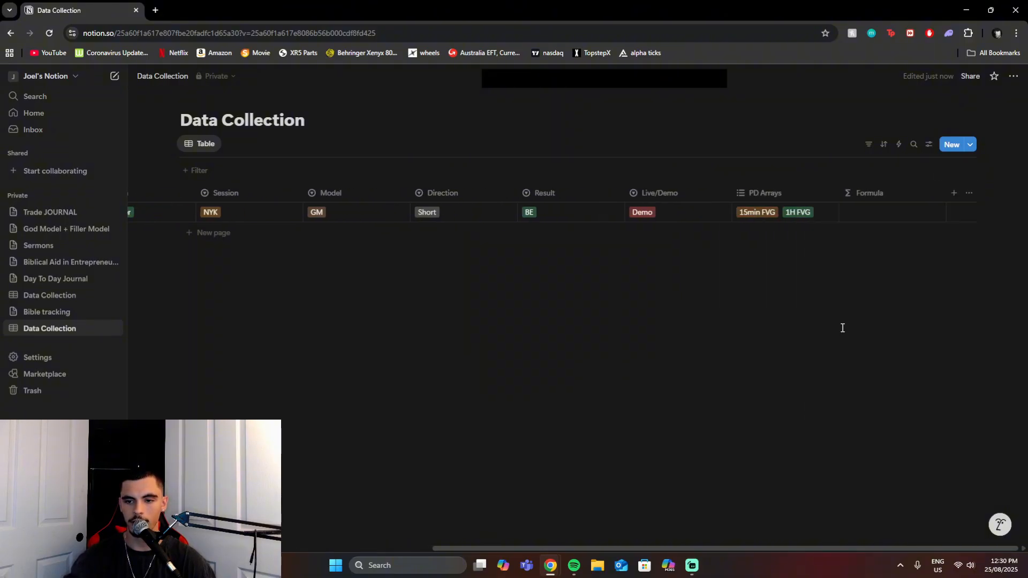
left_click(866, 194)
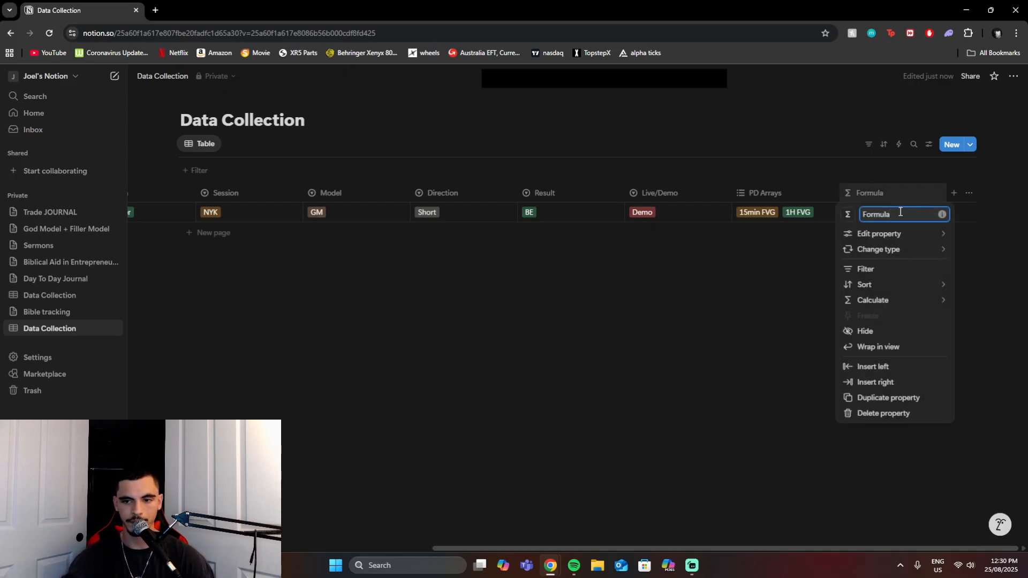
left_click_drag(901, 212, 834, 217)
type("Win %")
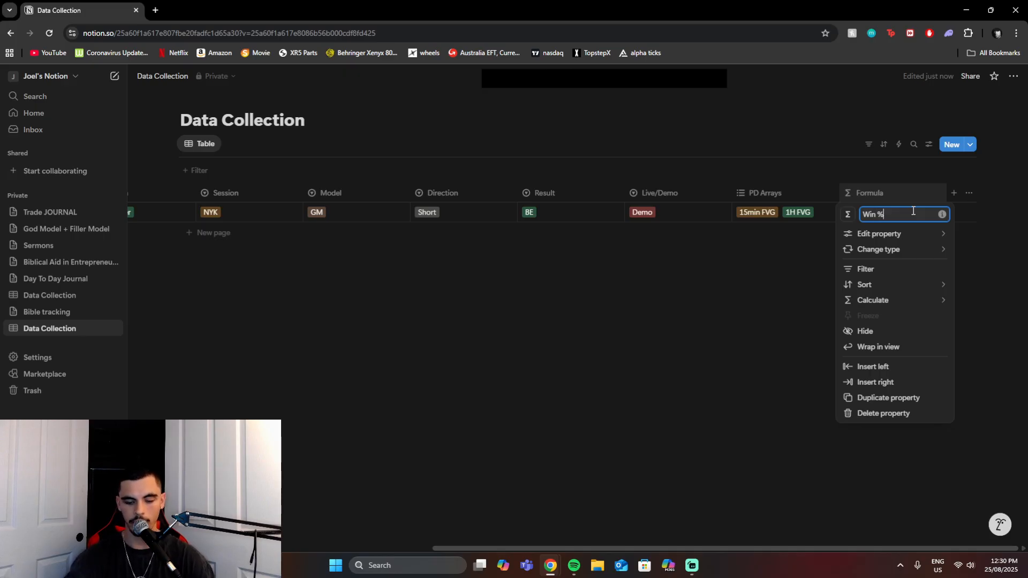
left_click(640, 282)
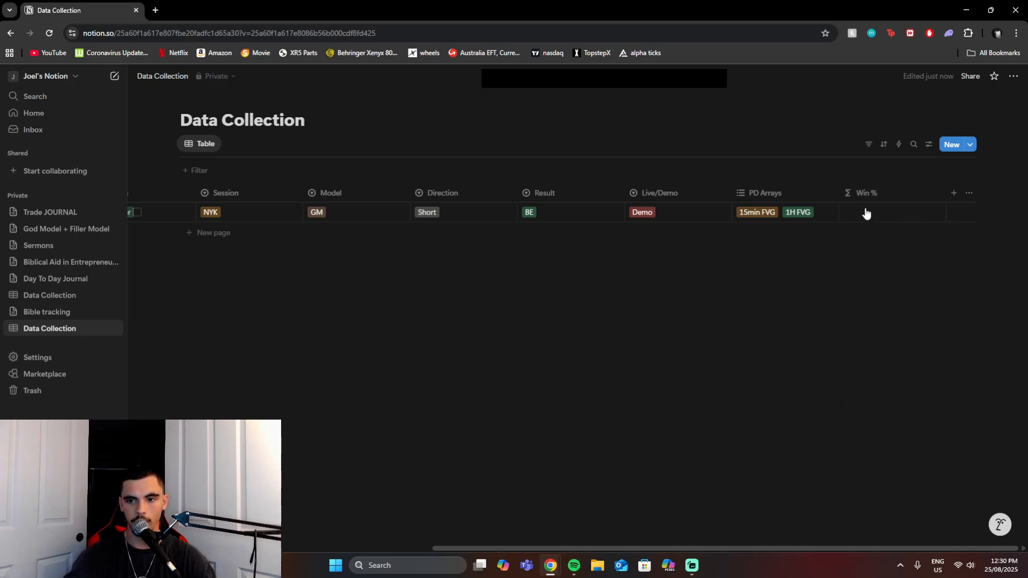
Step: Set the Win % formula to if(Result == "Win", 1, if(Result == "Loss", 0, 0/0)) and save it
left_click(869, 212)
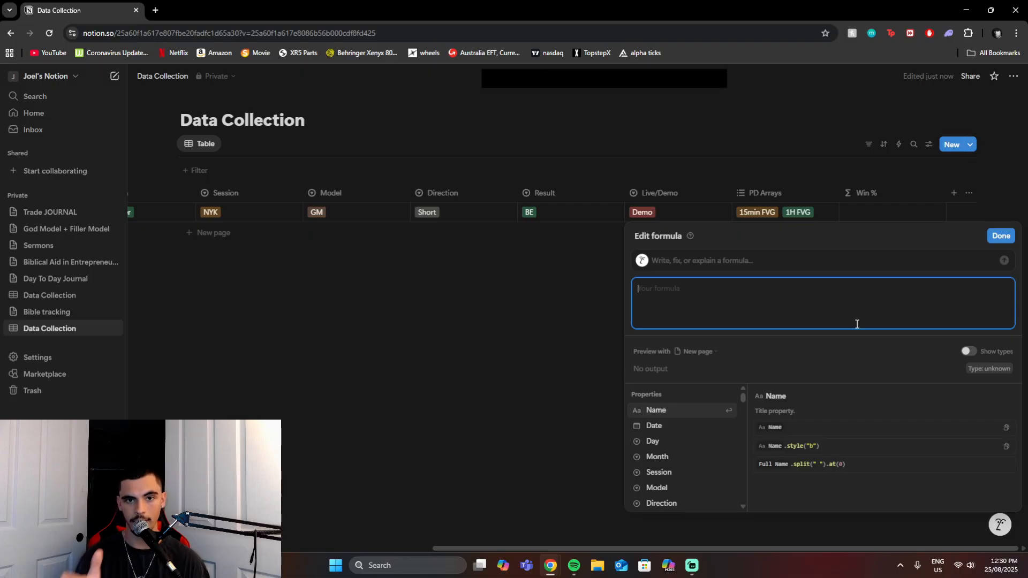
type("if( Result == \"Win\", 1,   if( Result == \"Loss\", 0, 0/0) )")
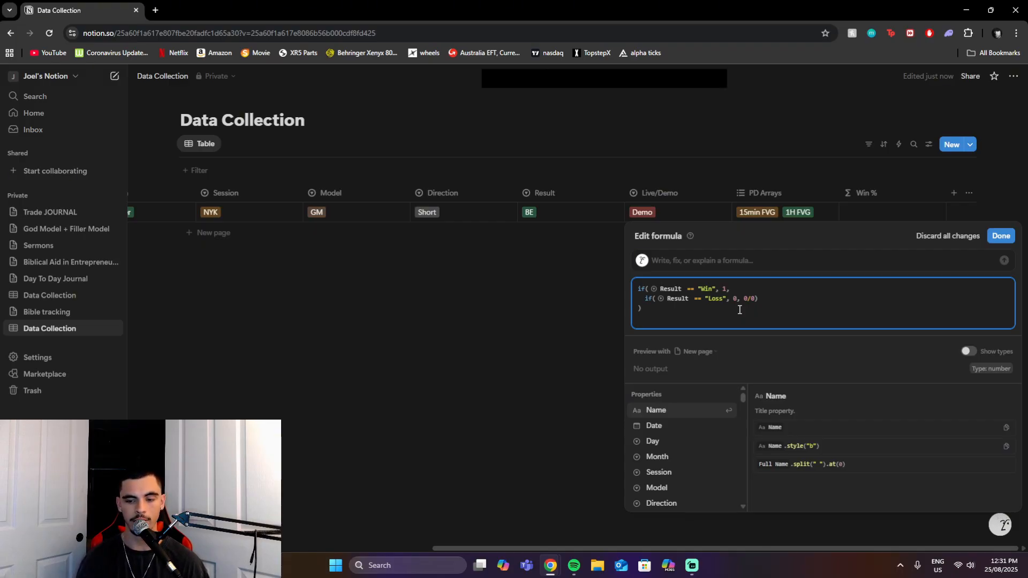
key("Escape")
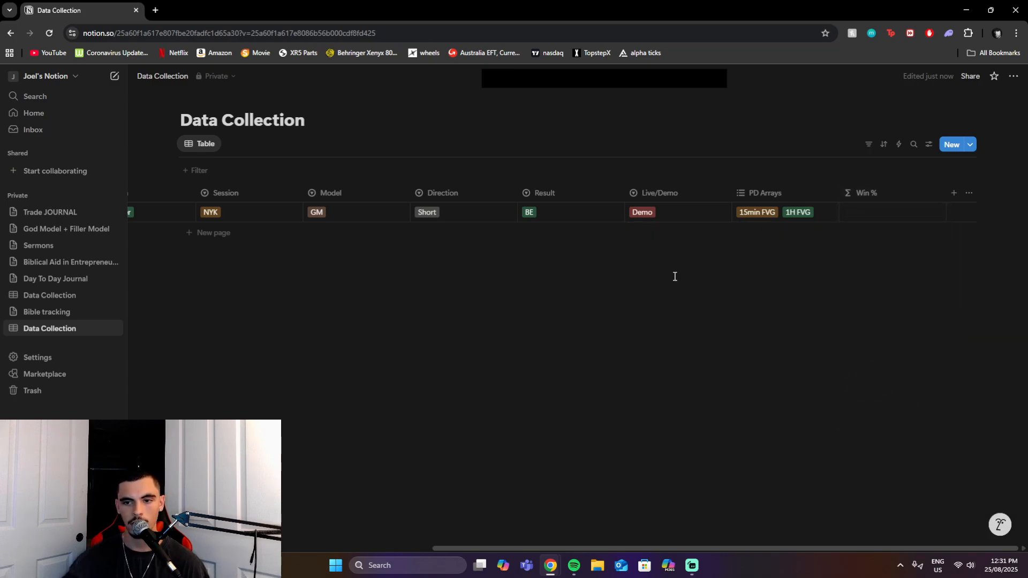
left_click(872, 213)
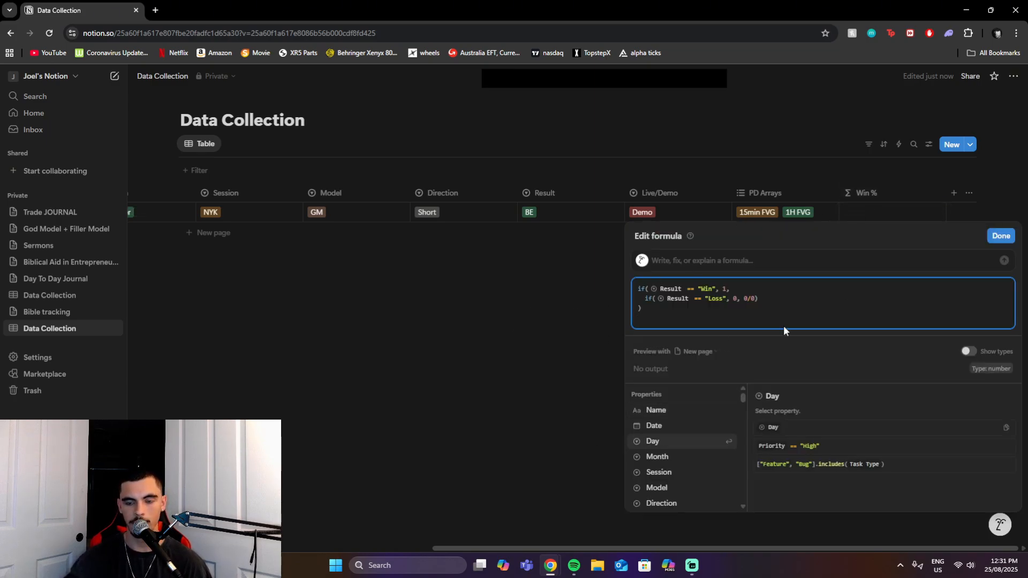
left_click(1000, 236)
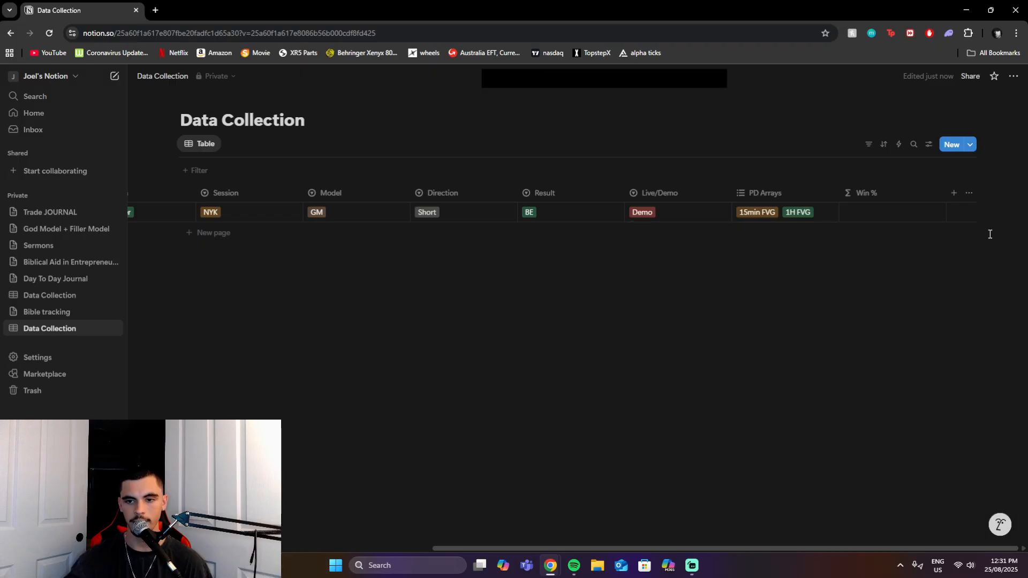
Step: Set the Win % property's number format to Percent and its column calculation to Average
left_click(885, 196)
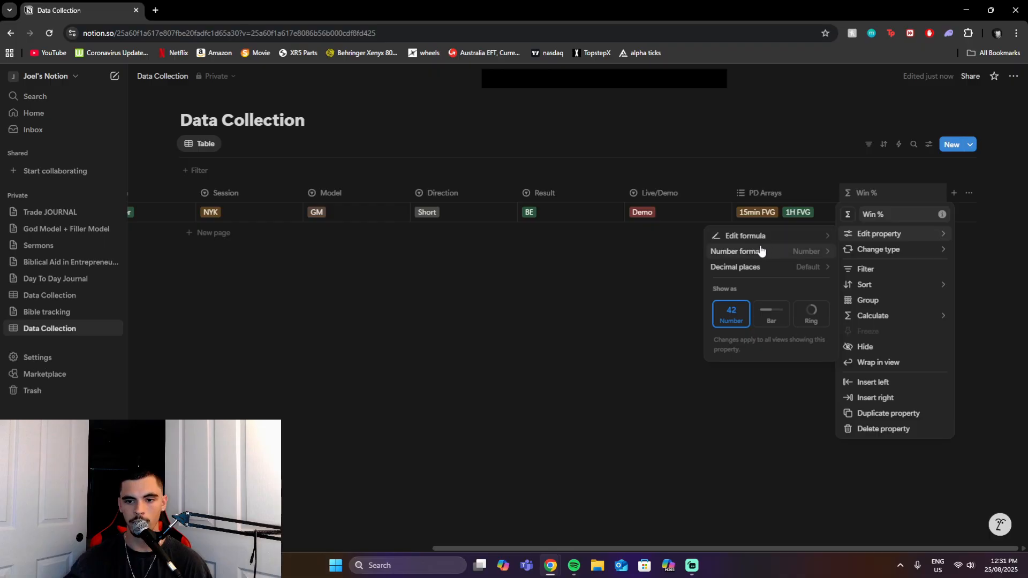
left_click(785, 255)
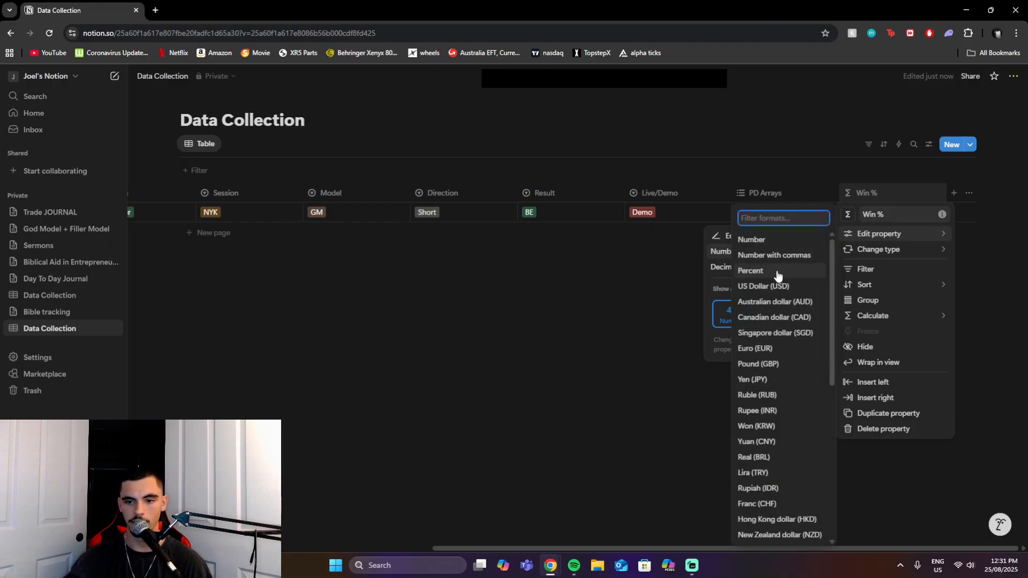
left_click(776, 272)
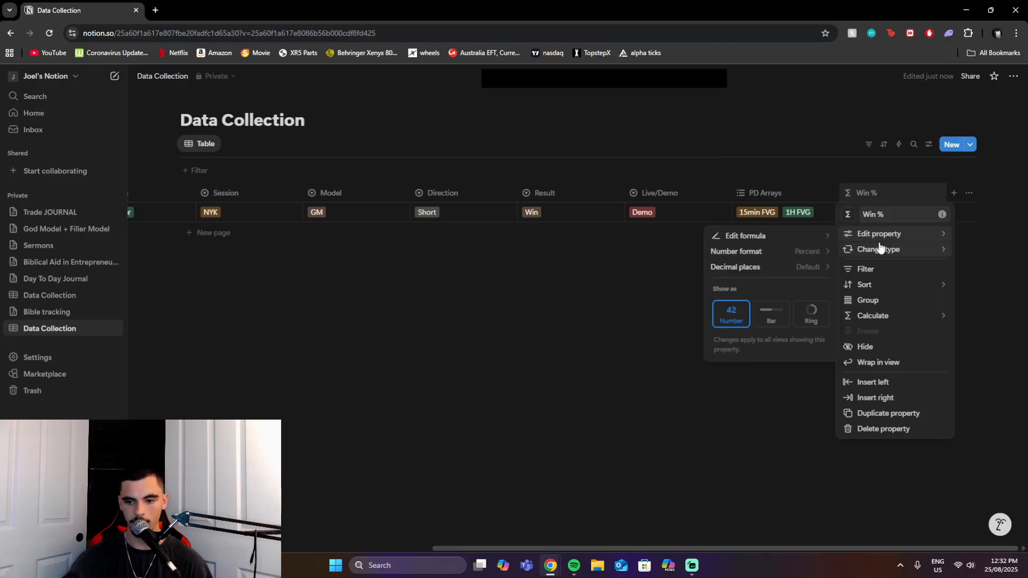
mouse_move(881, 317)
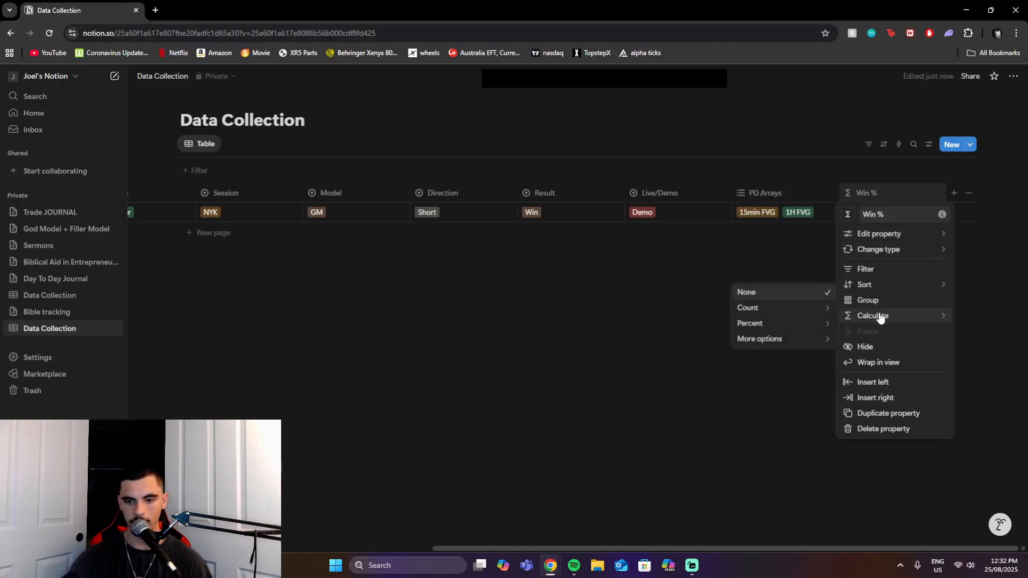
mouse_move(782, 343)
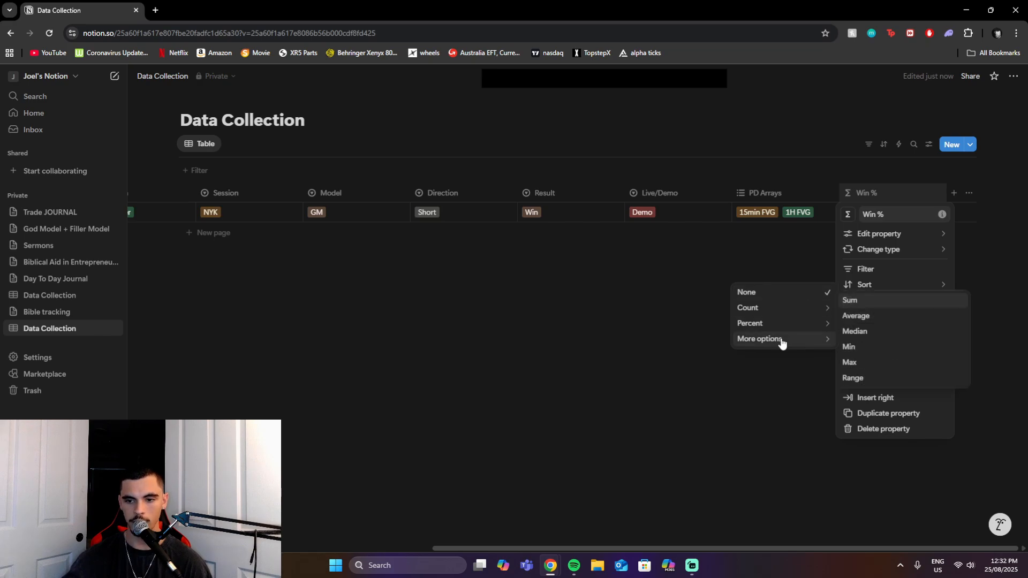
left_click(863, 316)
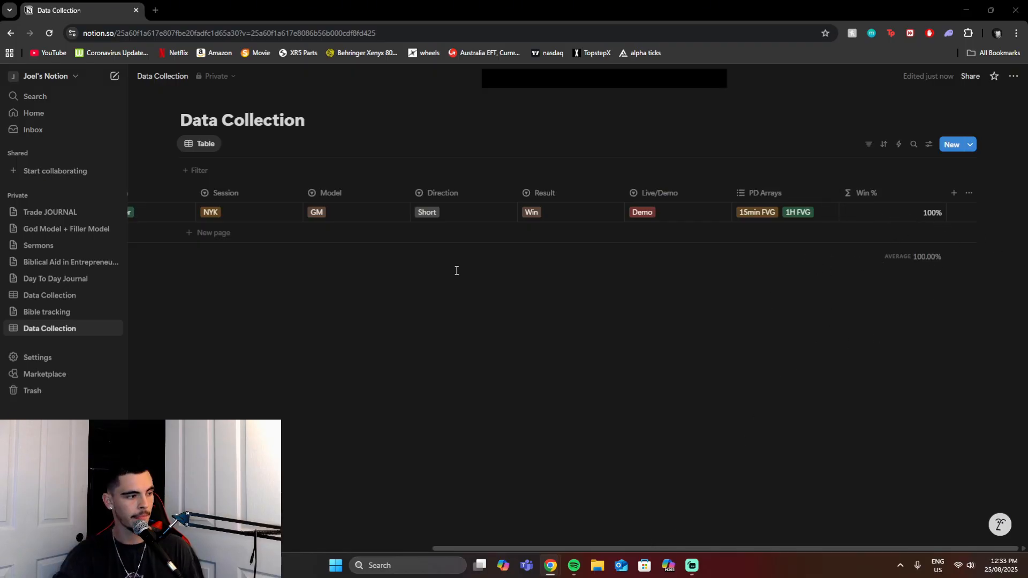
Step: Add a Number property after Win % and rename it RR
left_click(953, 198)
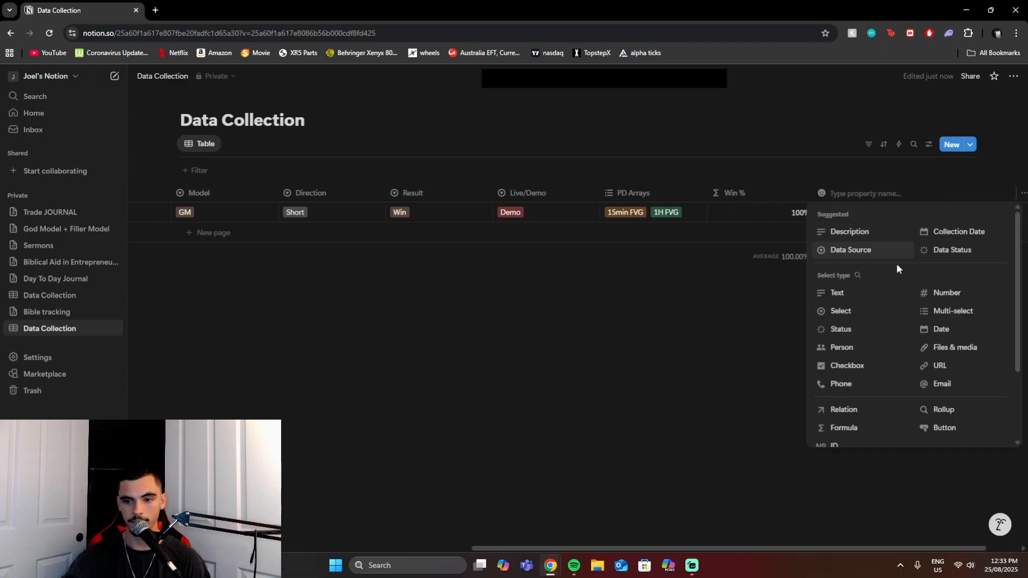
left_click(959, 301)
left_click(878, 234)
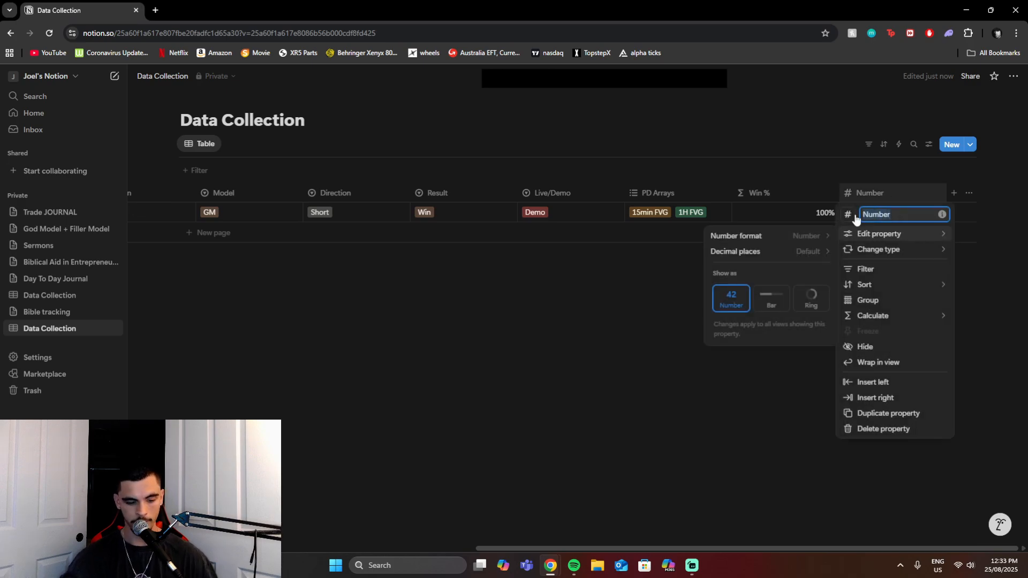
type("RR")
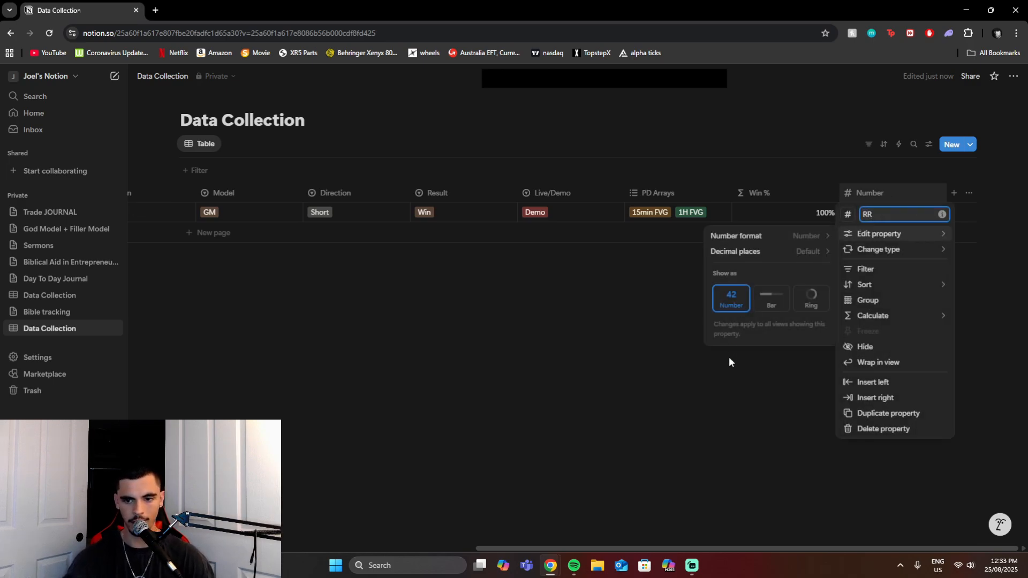
left_click(655, 383)
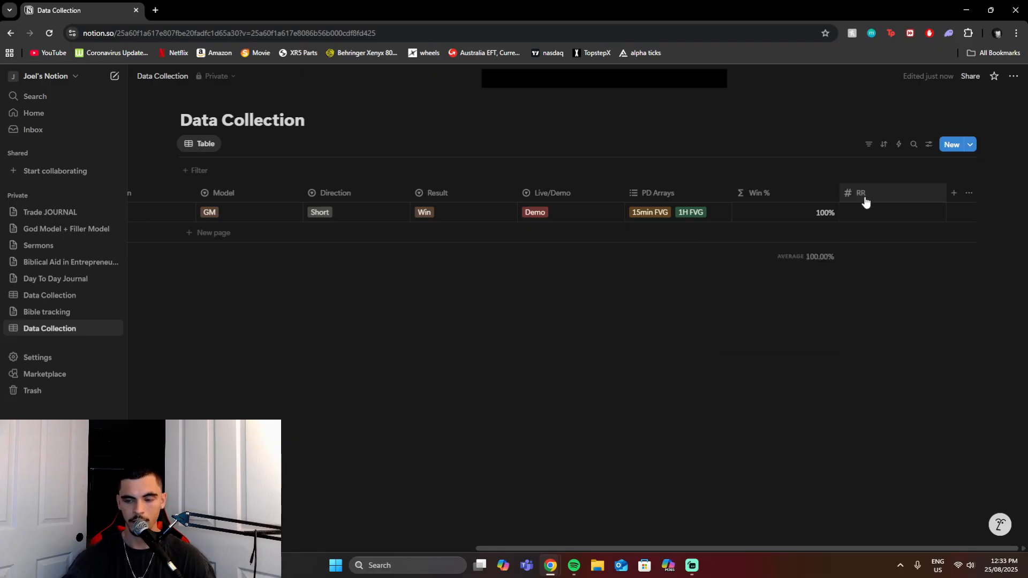
Step: Enter 2 as the RR value of the first row
left_click(869, 211)
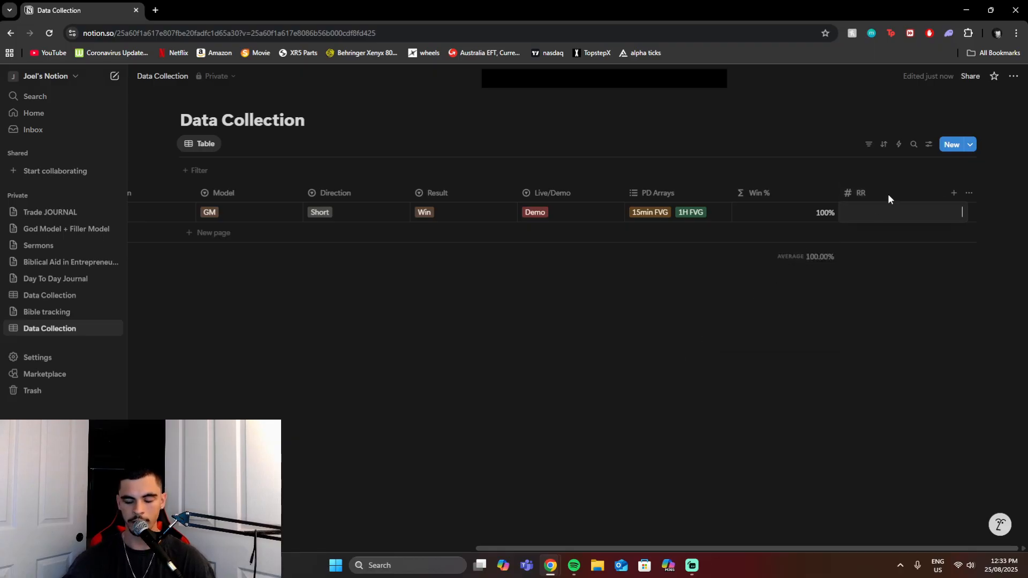
type("2")
key("Return")
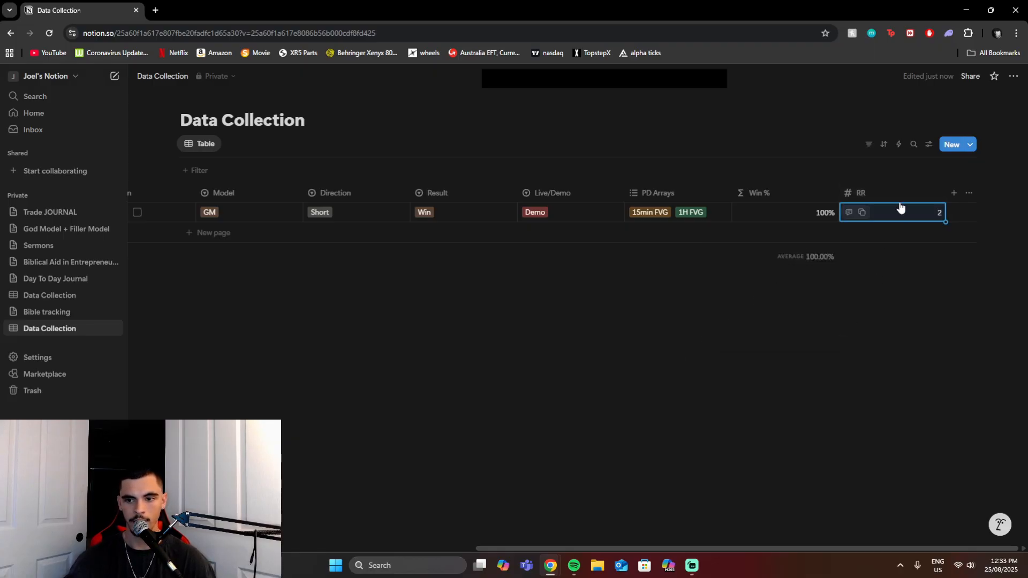
Step: Set the RR property's column calculation to Average
left_click(869, 195)
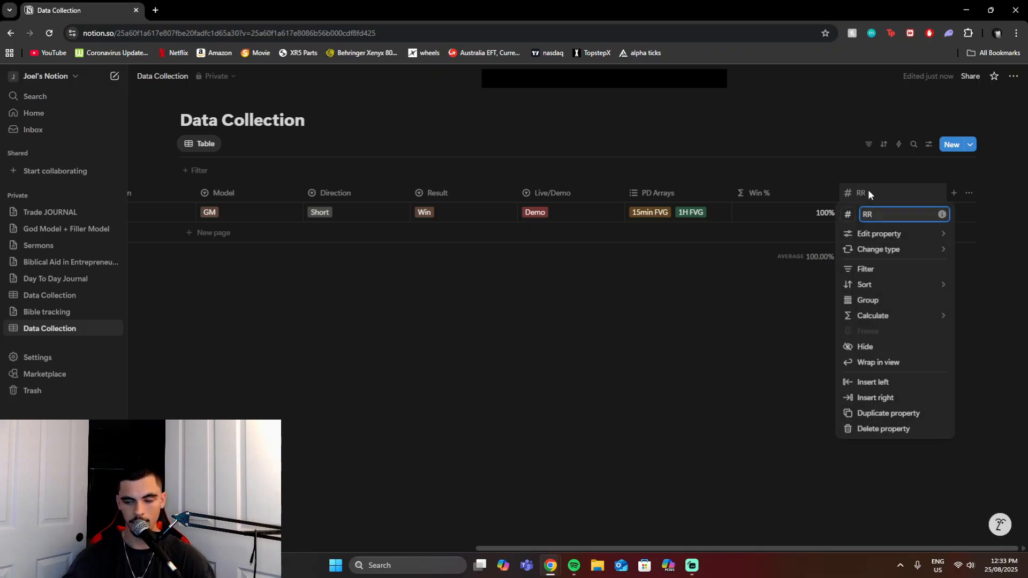
mouse_move(889, 319)
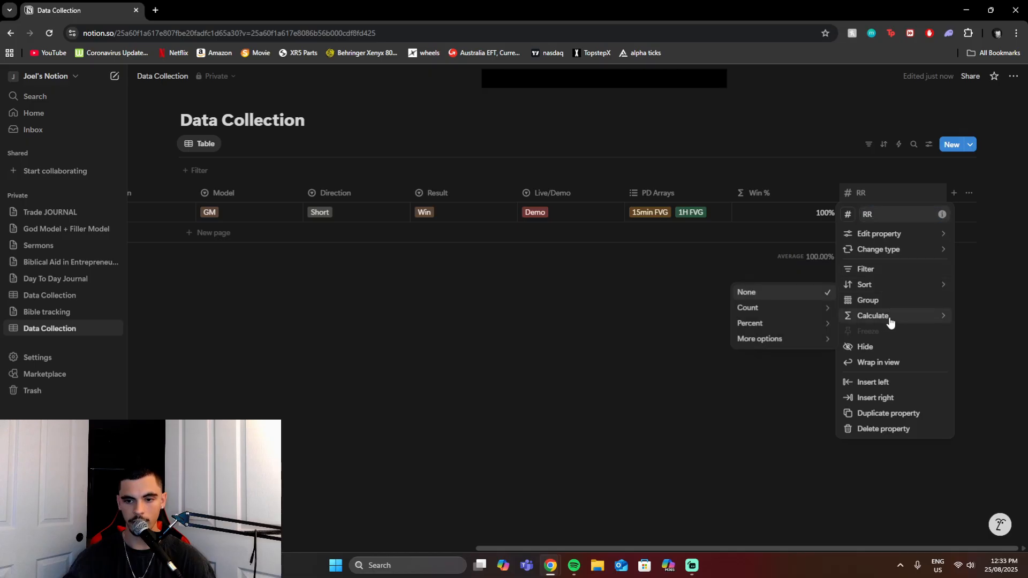
mouse_move(787, 340)
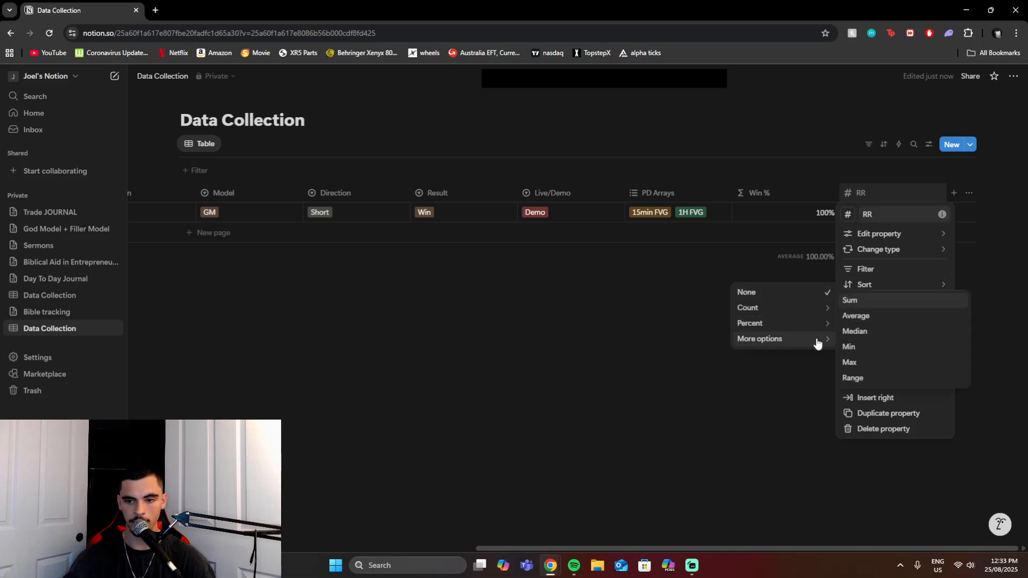
left_click(874, 320)
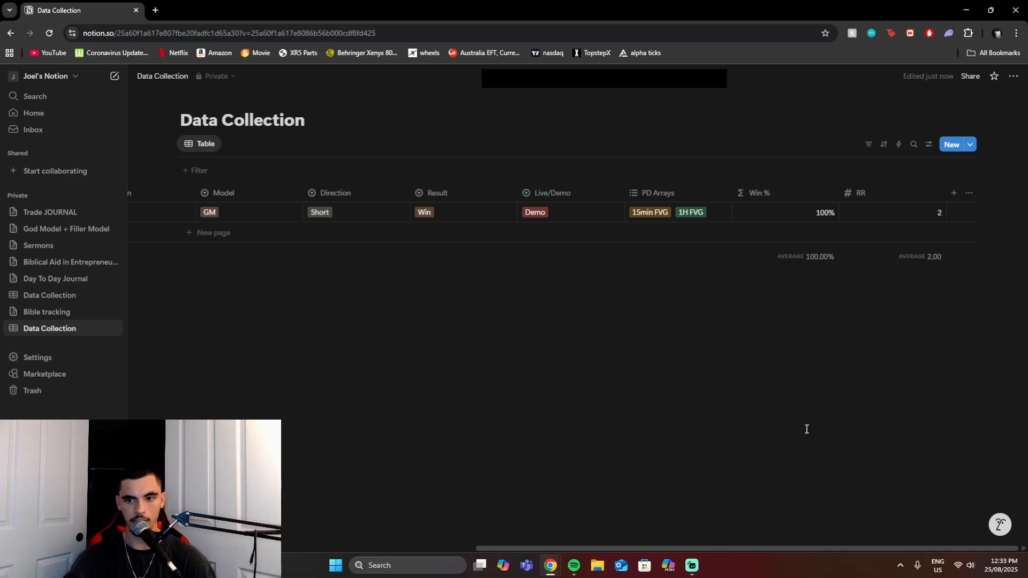
Step: Add a Checkbox property after RR and rename it News
left_click(954, 192)
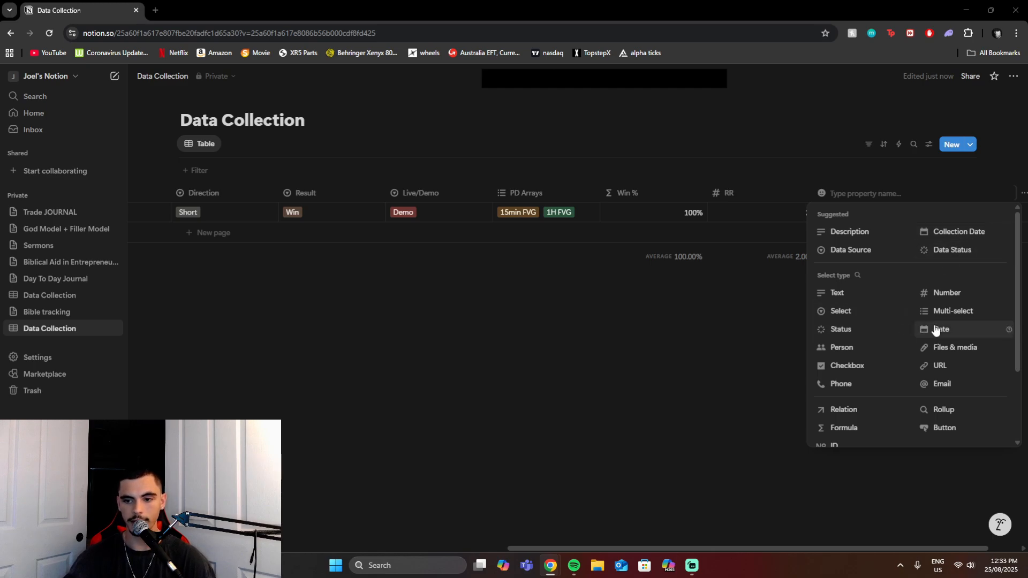
left_click(851, 369)
left_click(887, 197)
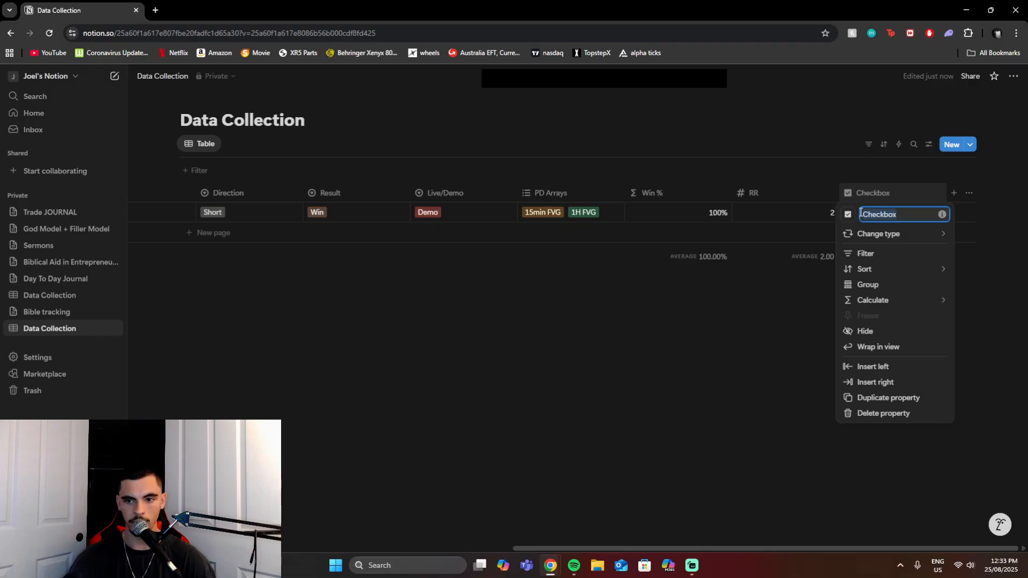
mouse_move(886, 233)
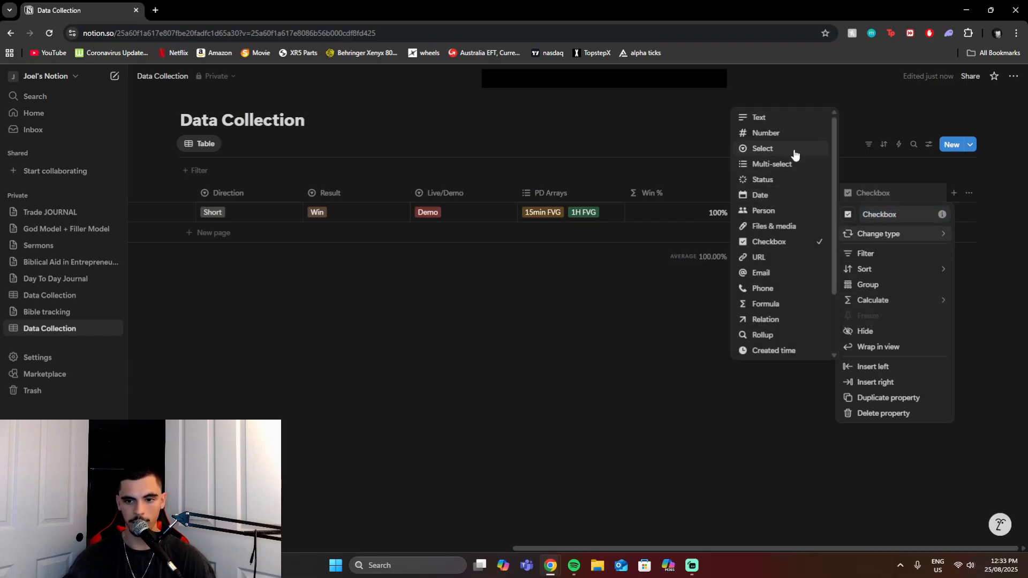
scroll(792, 241, "down", 3)
scroll(791, 303, "up", 3)
left_click(894, 195)
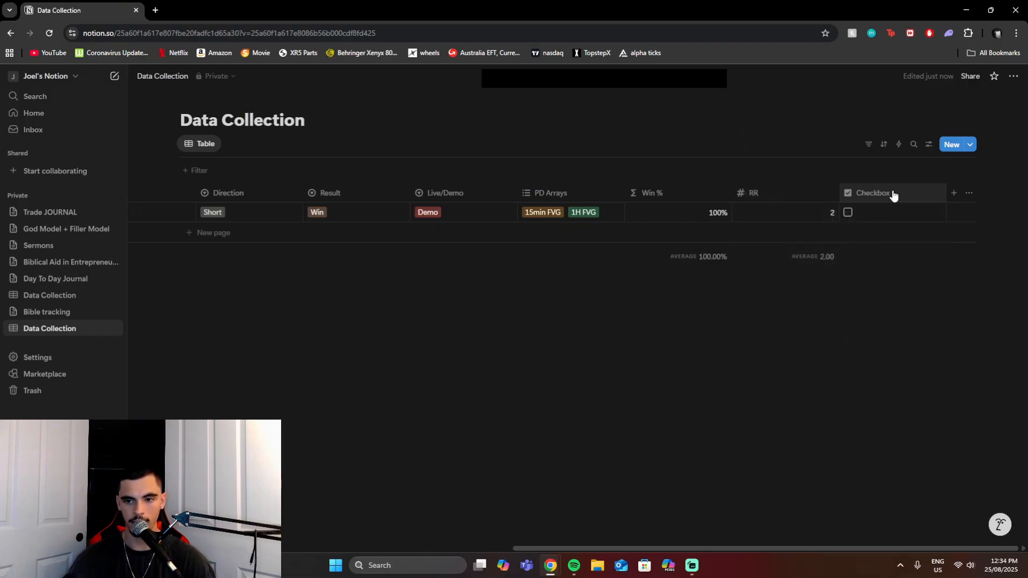
left_click(870, 193)
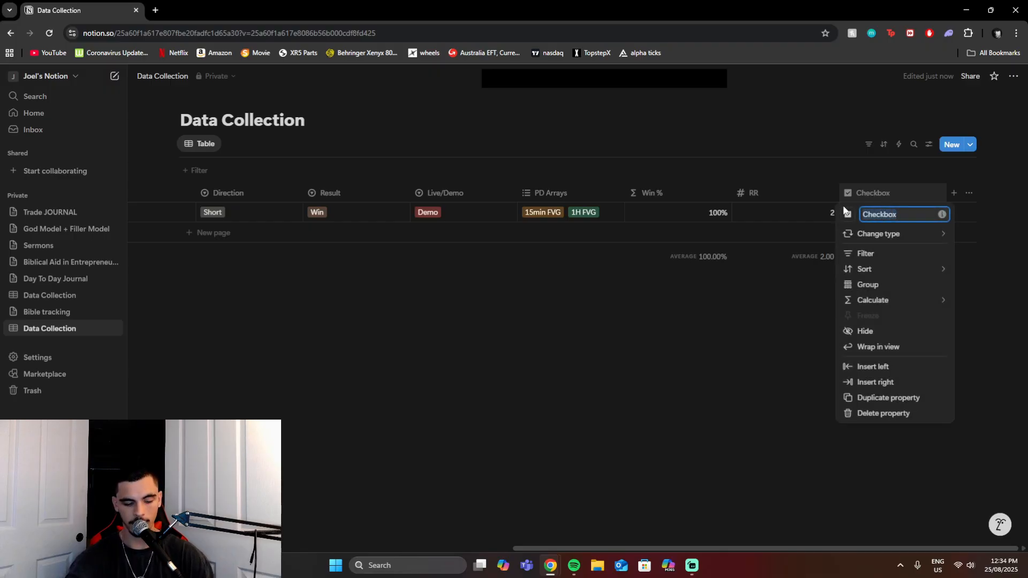
type("News")
left_click(657, 362)
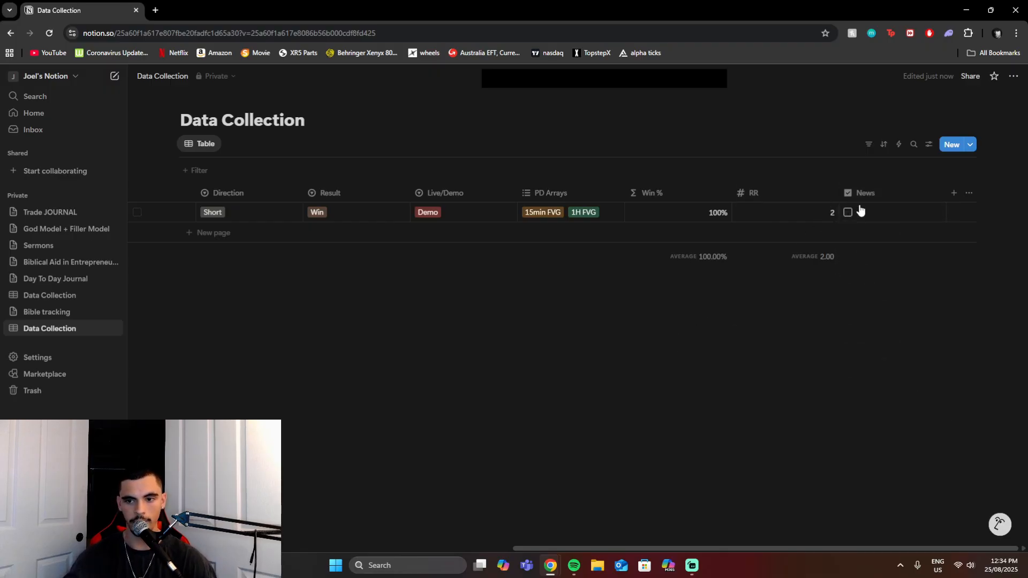
left_click(849, 213)
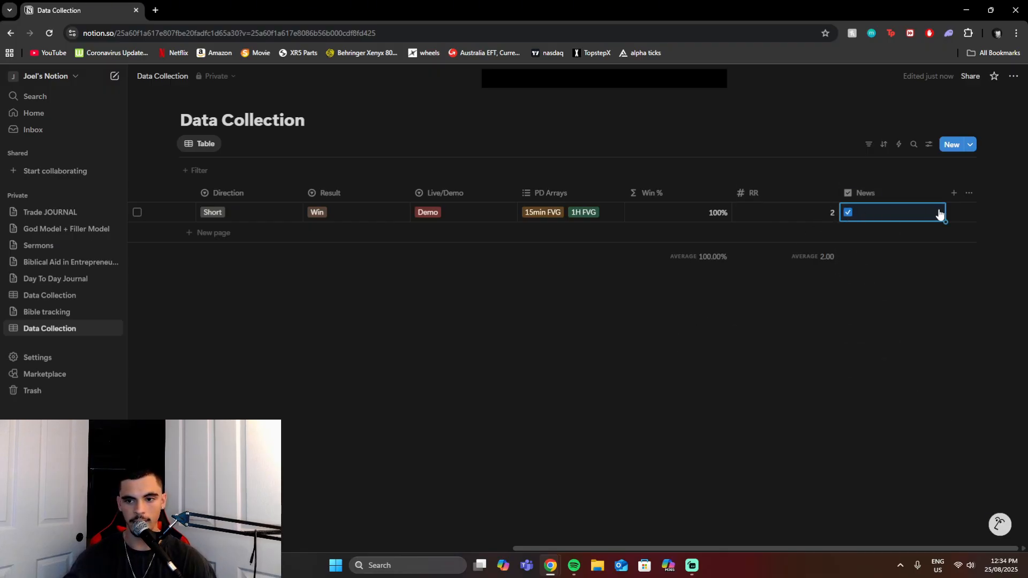
left_click(848, 213)
Step: Add another Checkbox property after News and rename it Partials?
left_click(953, 193)
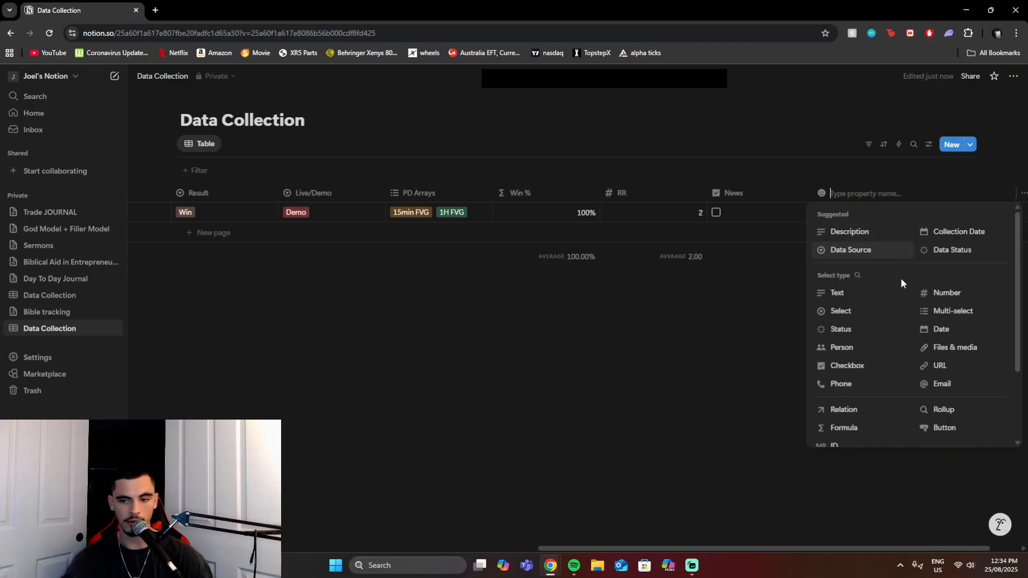
left_click(847, 365)
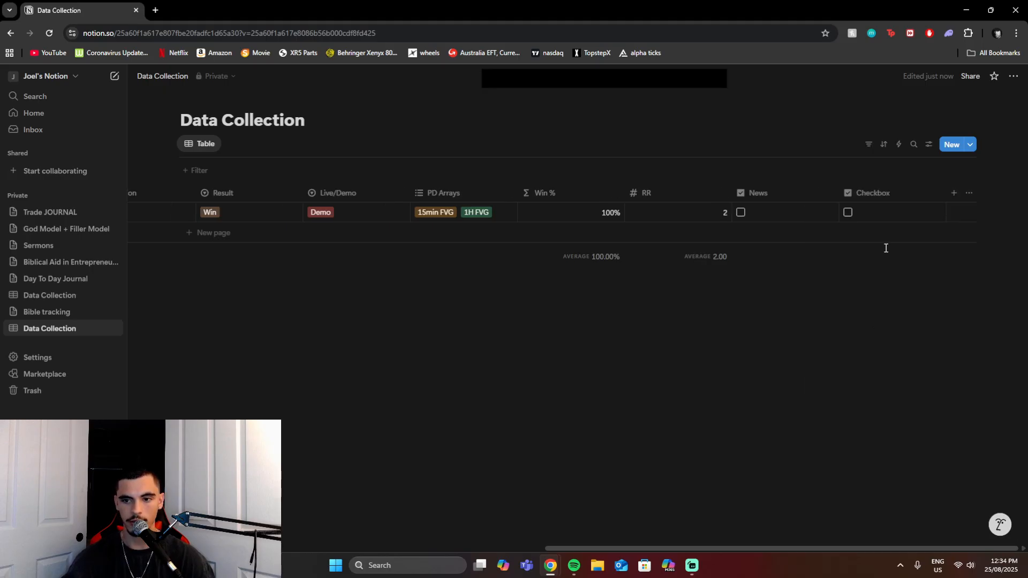
left_click(884, 198)
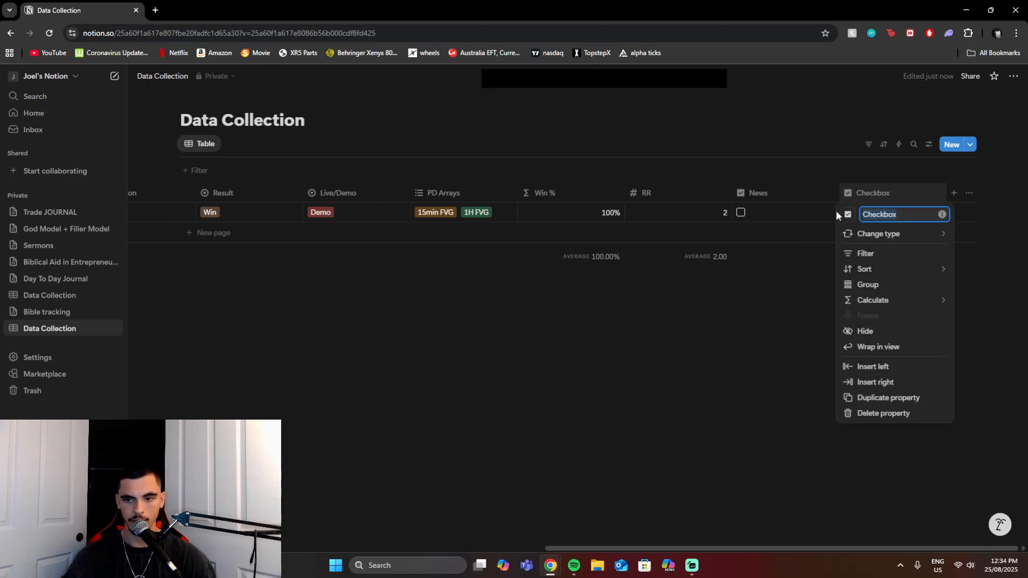
type("Partials?")
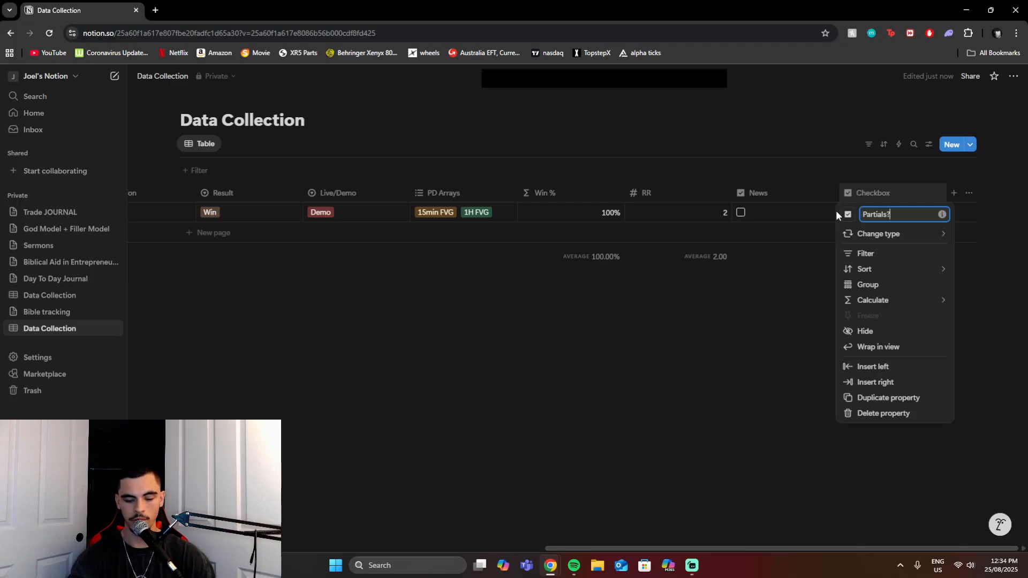
left_click(801, 305)
left_click(854, 217)
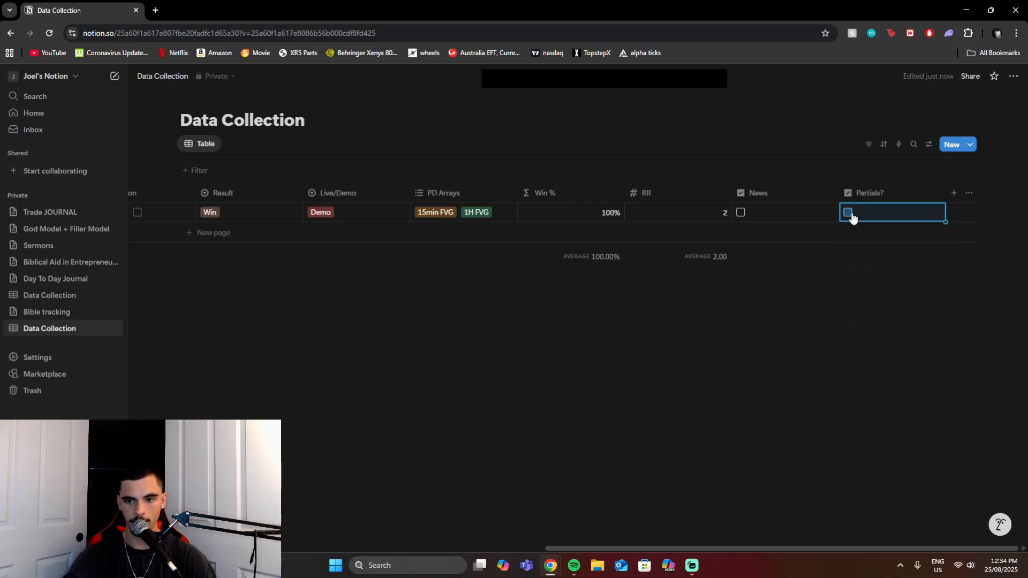
left_click(879, 194)
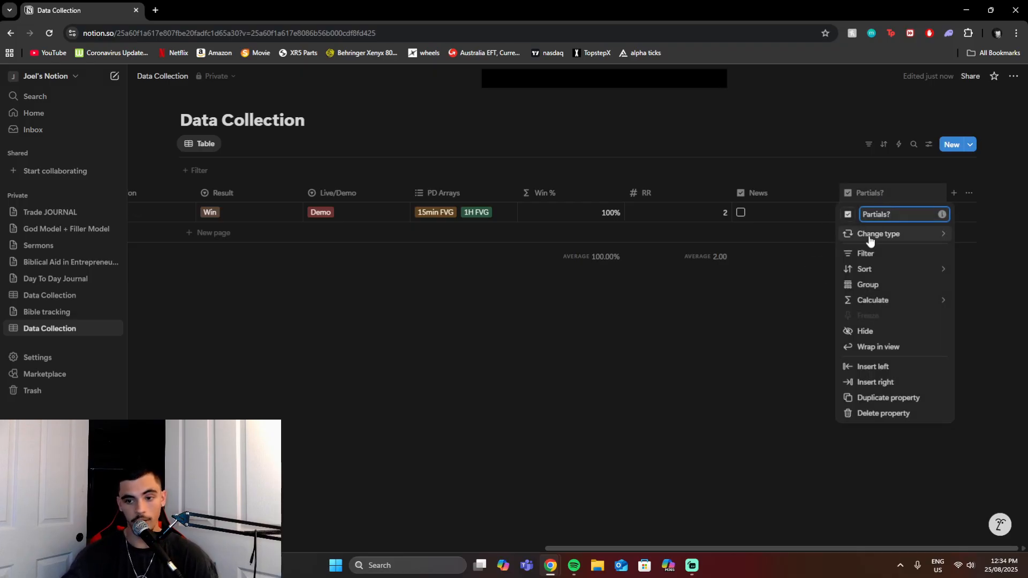
mouse_move(870, 236)
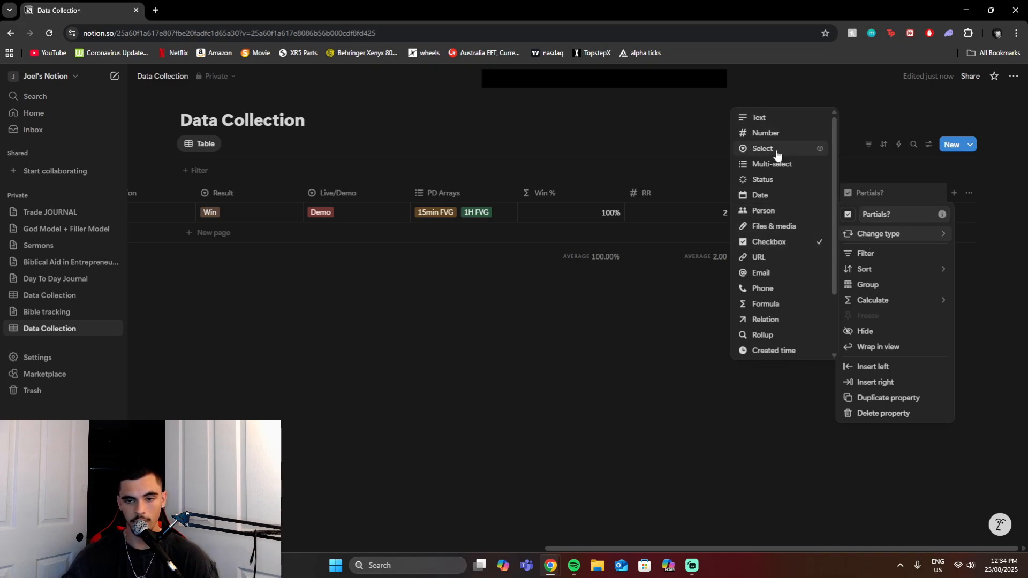
left_click(670, 350)
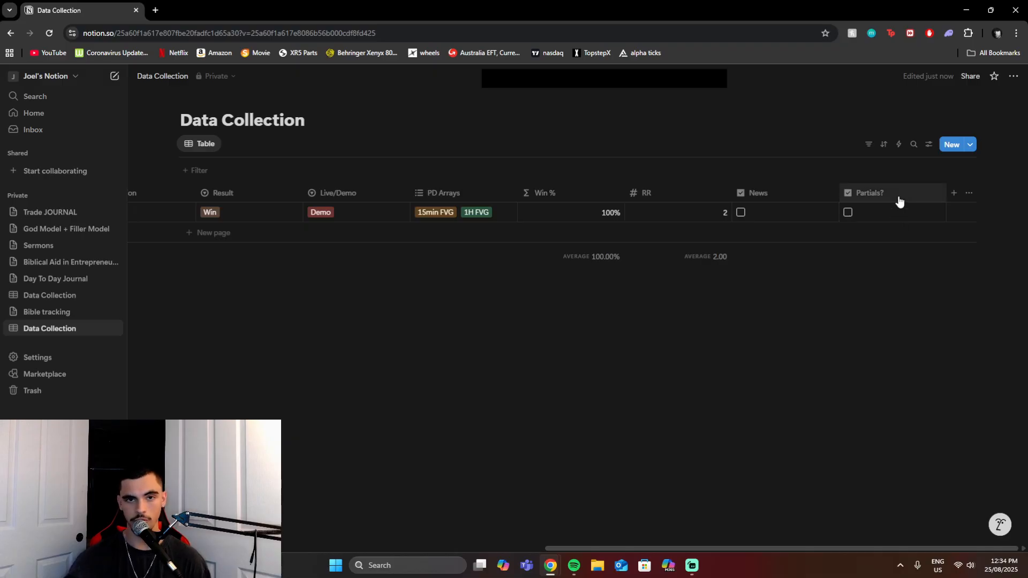
Step: Tick the Partials? checkbox in the first row
left_click(848, 212)
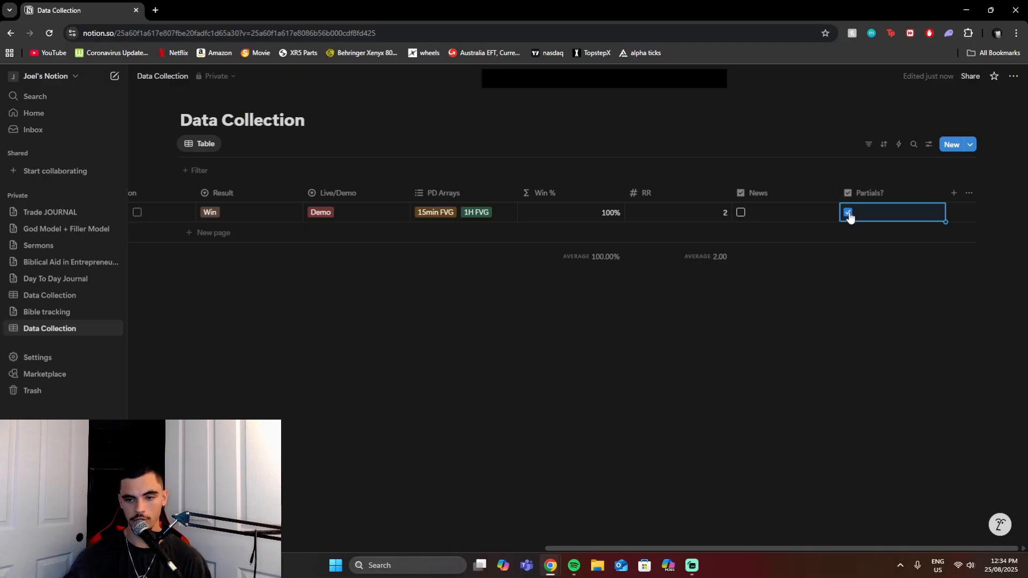
left_click(850, 217)
left_click(850, 216)
left_click(849, 216)
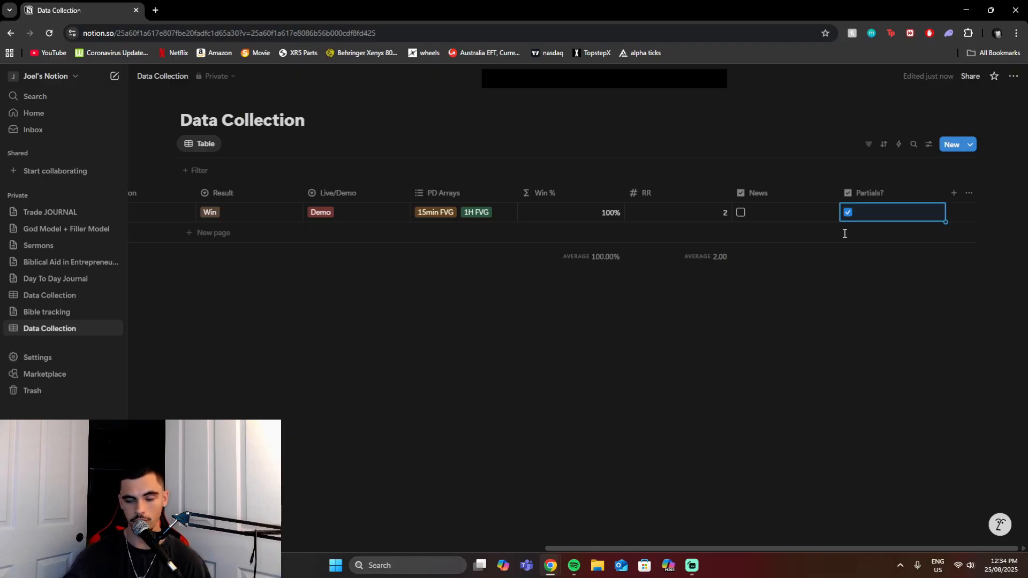
left_click(849, 217)
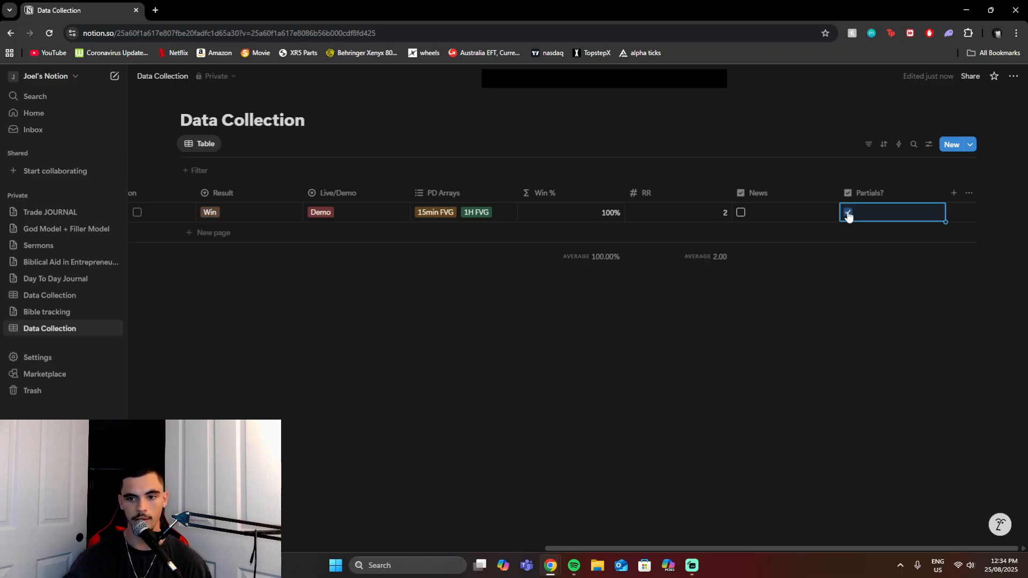
left_click(850, 216)
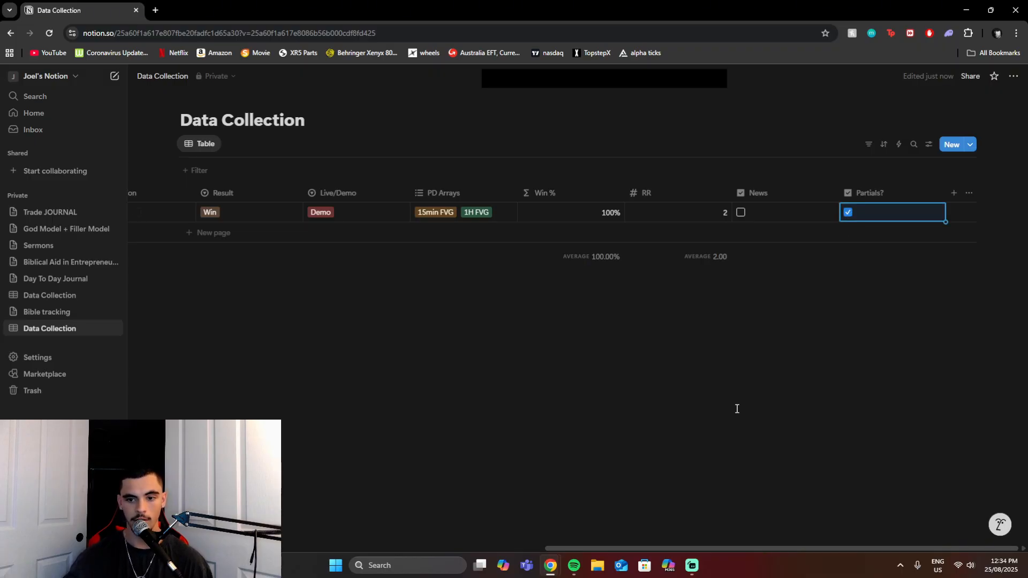
Step: Add a Text property after Partials? and rename it Note/Lesson/Takeaways
left_click(953, 193)
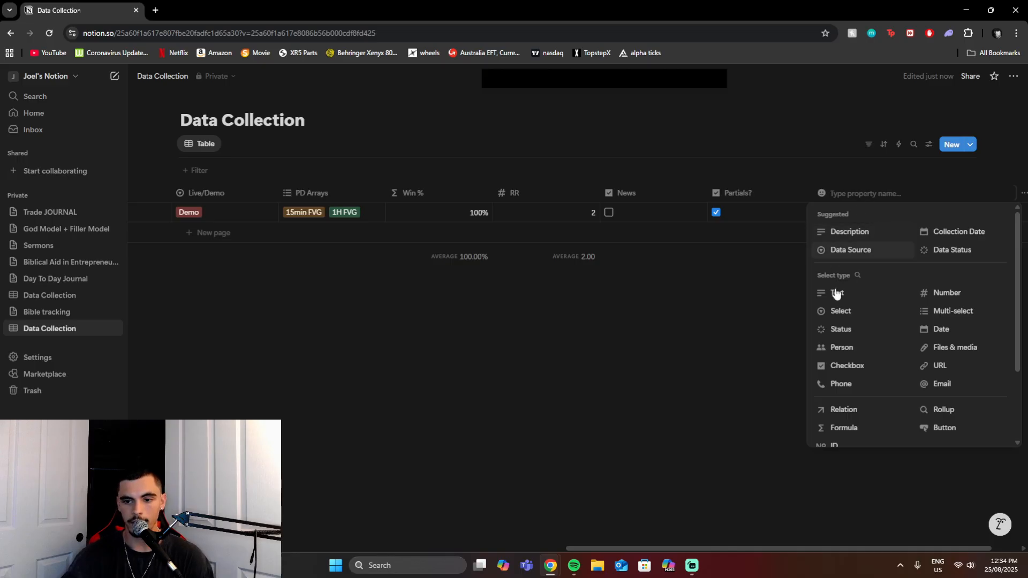
left_click(852, 298)
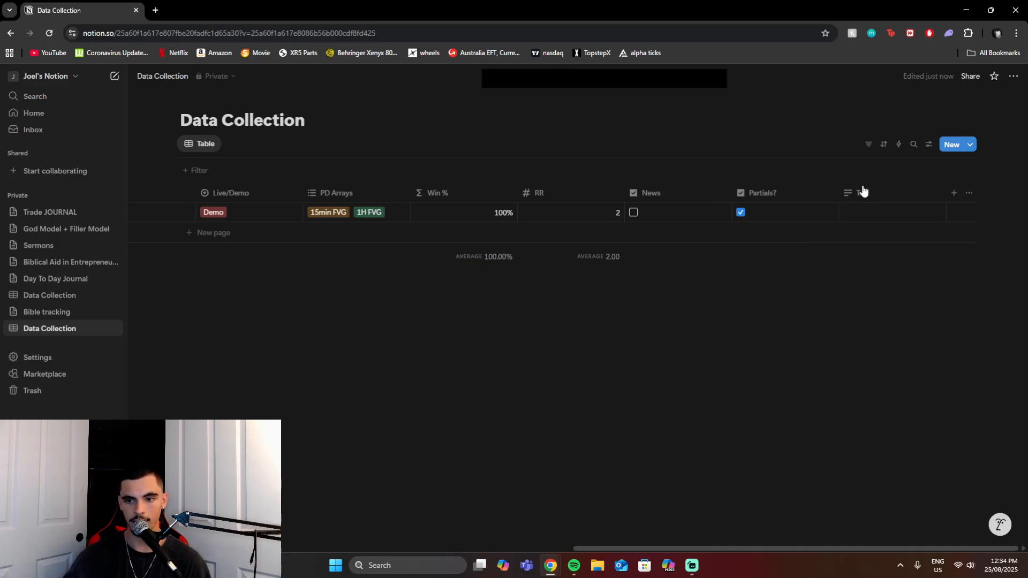
left_click(861, 191)
type("Note/Lesson/")
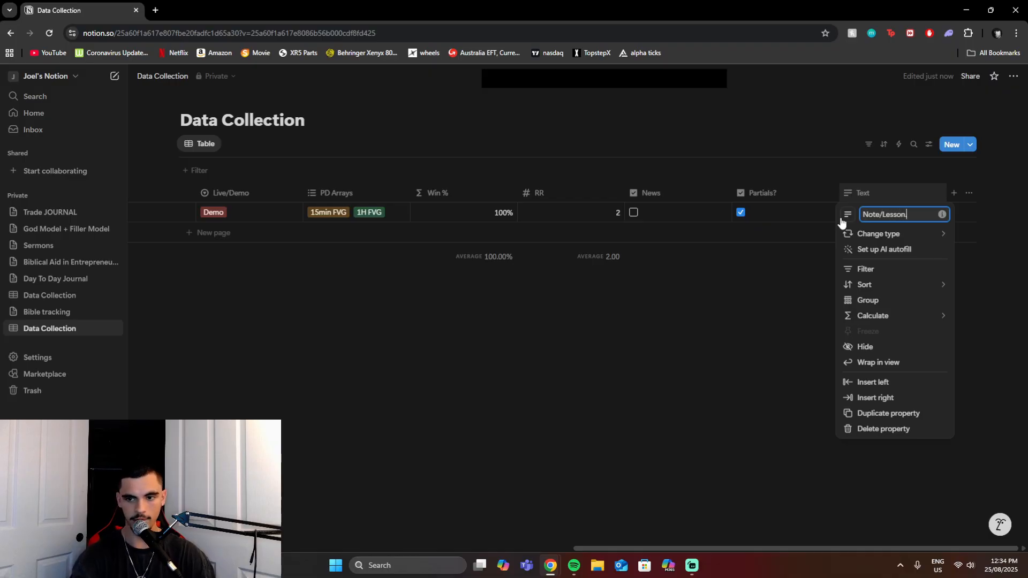
type("Take")
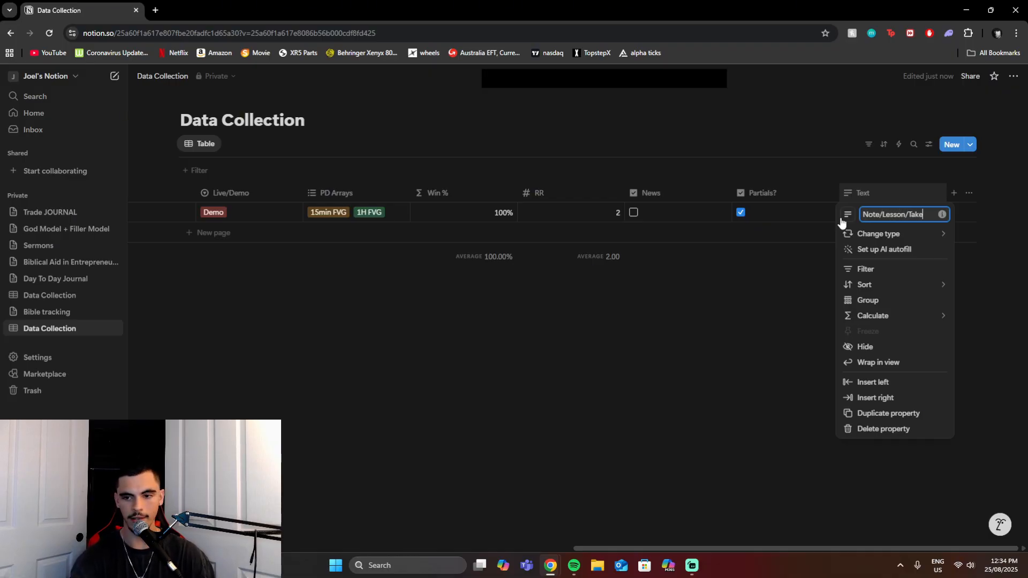
type("aways")
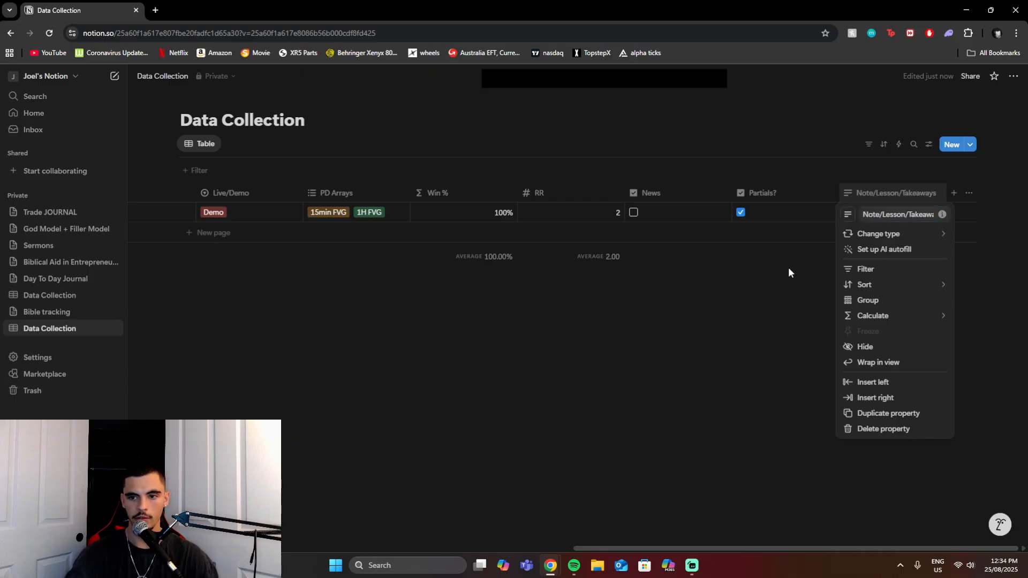
left_click(789, 268)
left_click(879, 215)
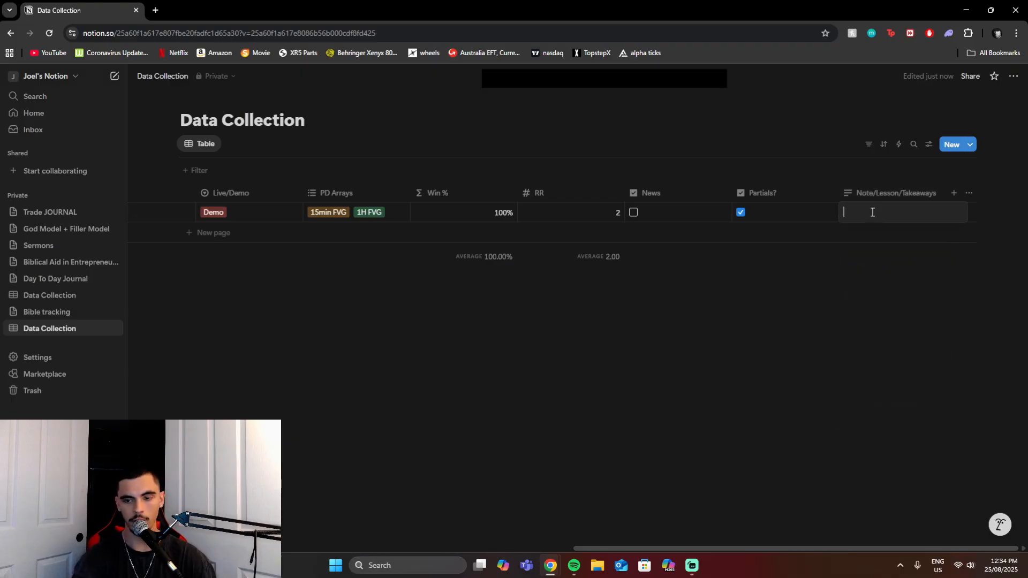
Step: Add a Files & media property after Note/Lesson/Takeaways
left_click(954, 194)
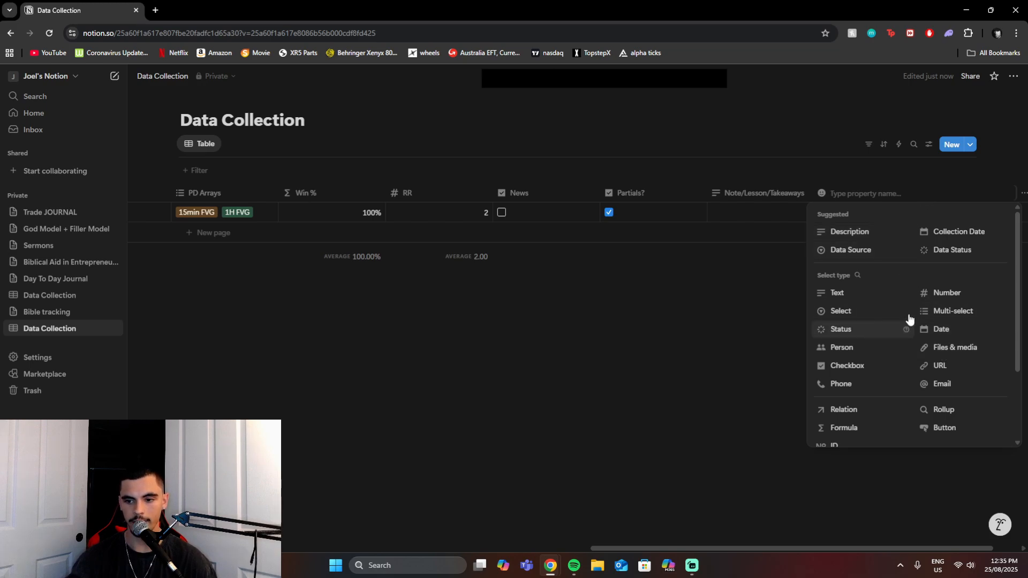
scroll(891, 291, "down", 2)
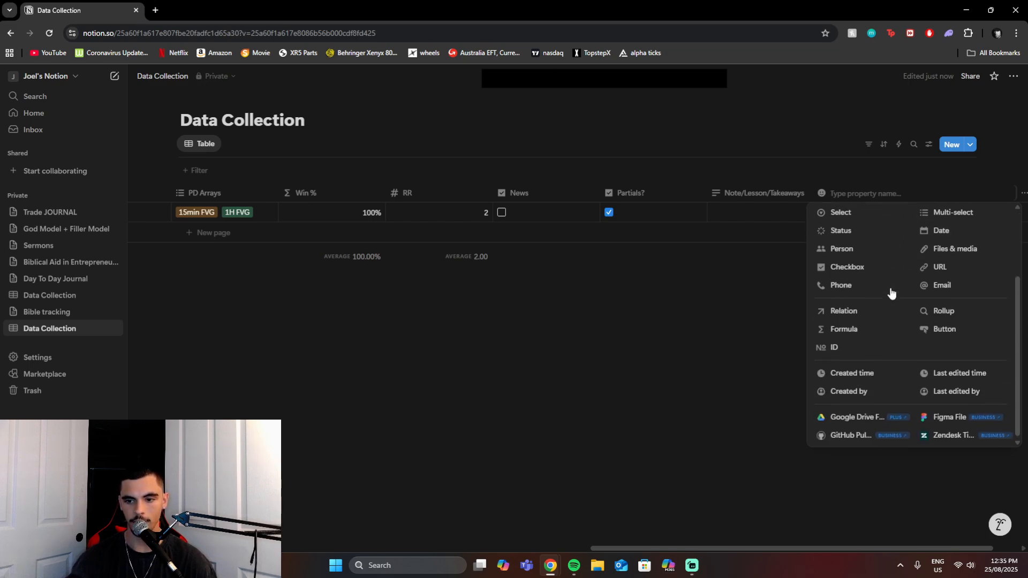
scroll(893, 294, "up", 2)
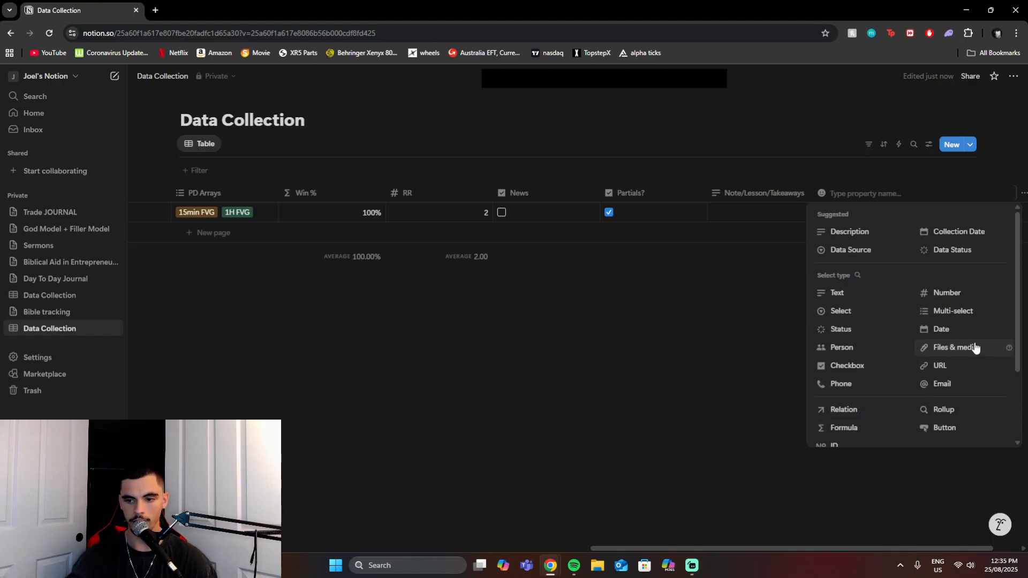
left_click(947, 348)
left_click(879, 213)
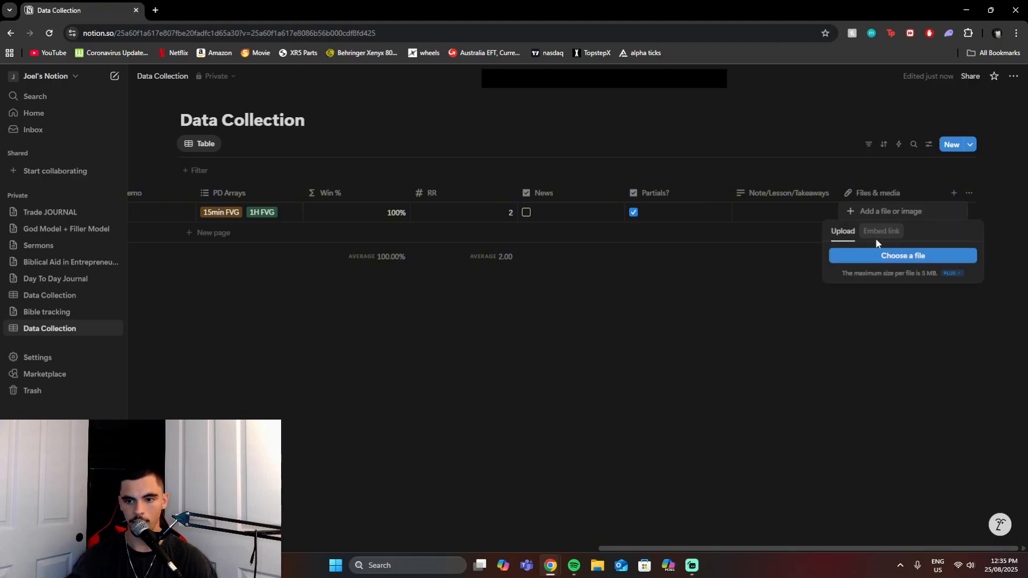
left_click(906, 259)
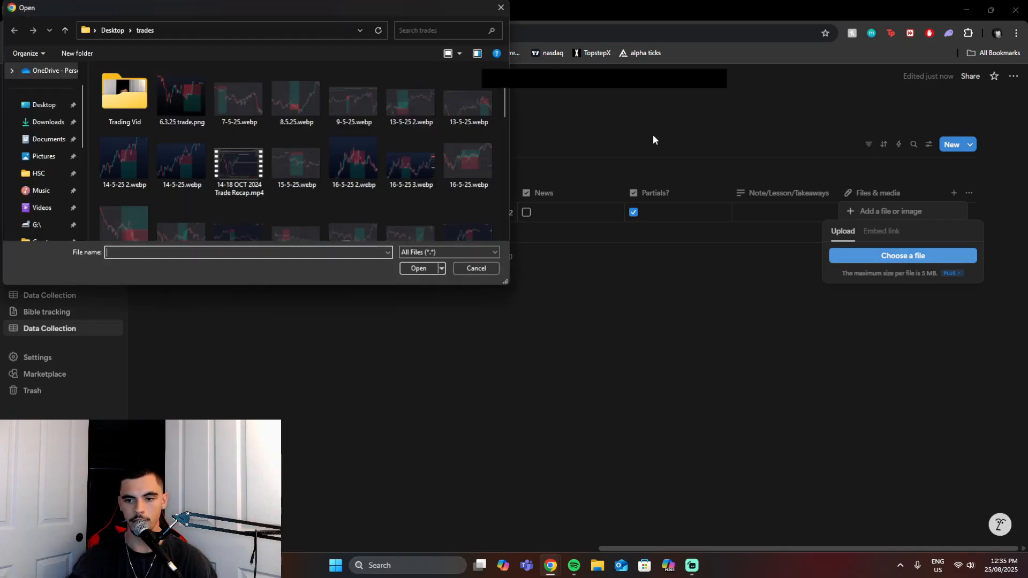
key("Escape")
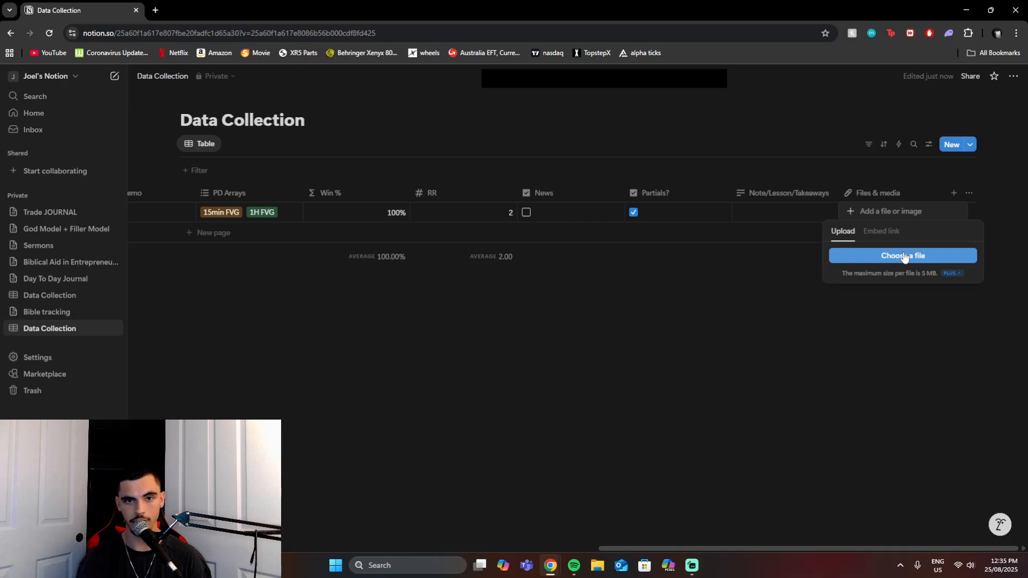
key("Escape")
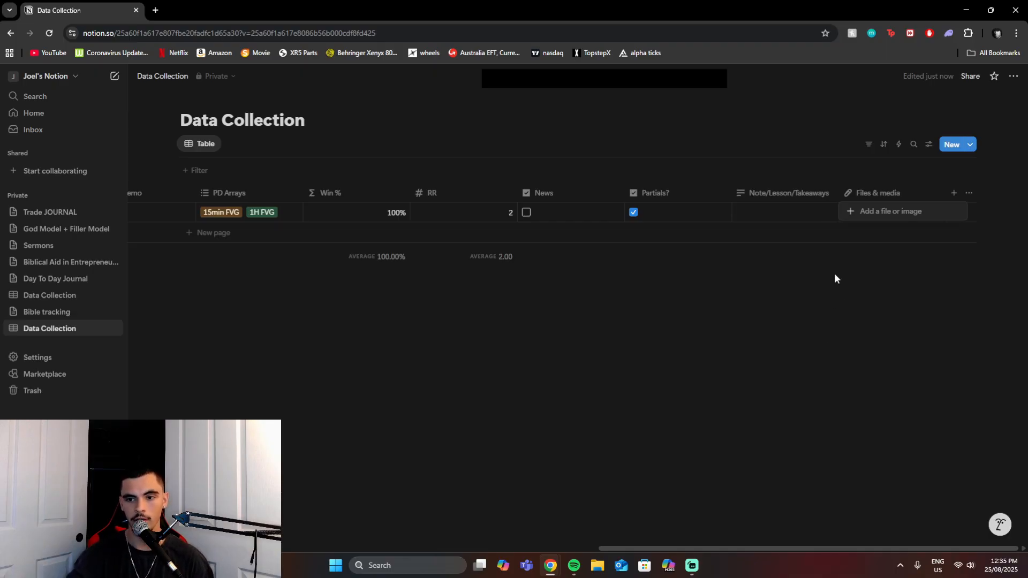
left_click(838, 404)
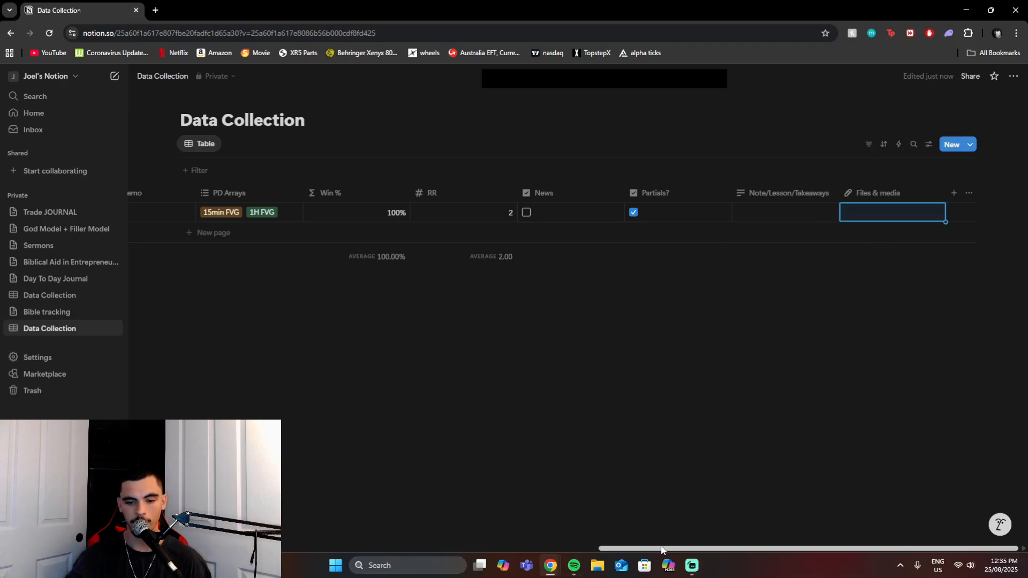
scroll(909, 493, "left", 10)
scroll(909, 493, "right", 10)
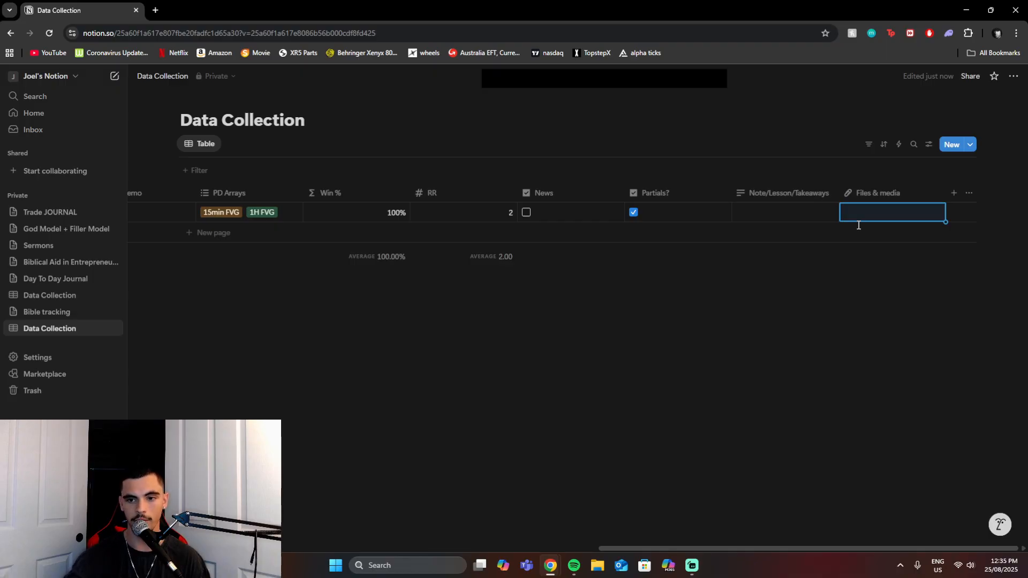
scroll(581, 227, "left", 10)
scroll(738, 532, "right", 4)
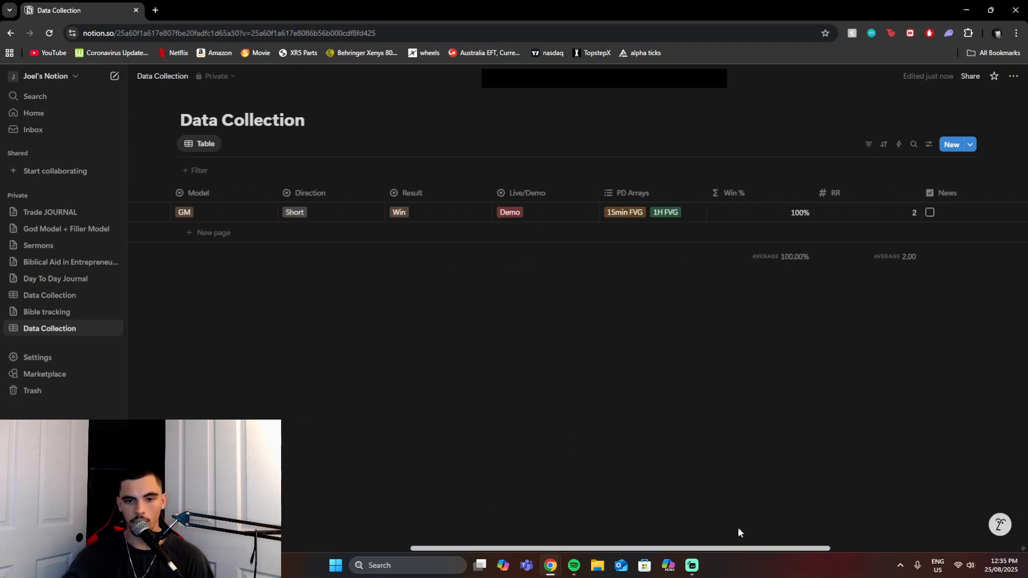
Step: Add a new row to the table and set its Date to August 24, 2025
scroll(738, 532, "right", 5)
scroll(560, 514, "left", 10)
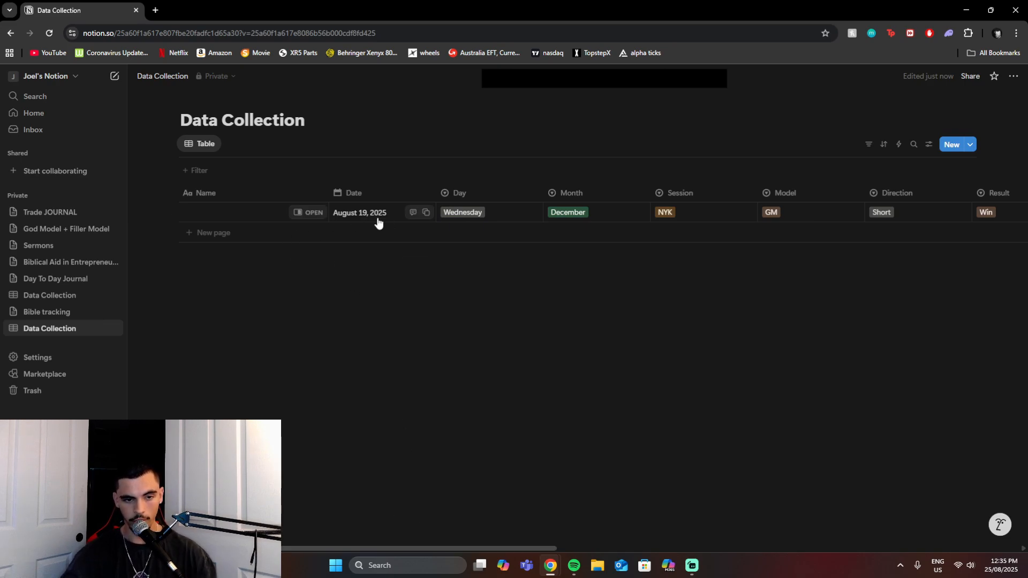
left_click(206, 239)
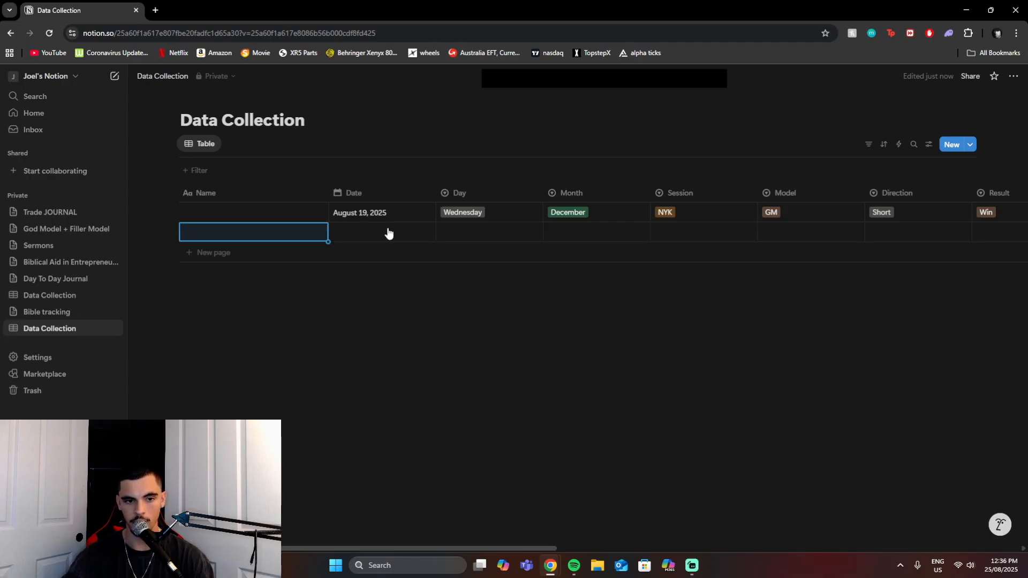
left_click(387, 230)
left_click(343, 376)
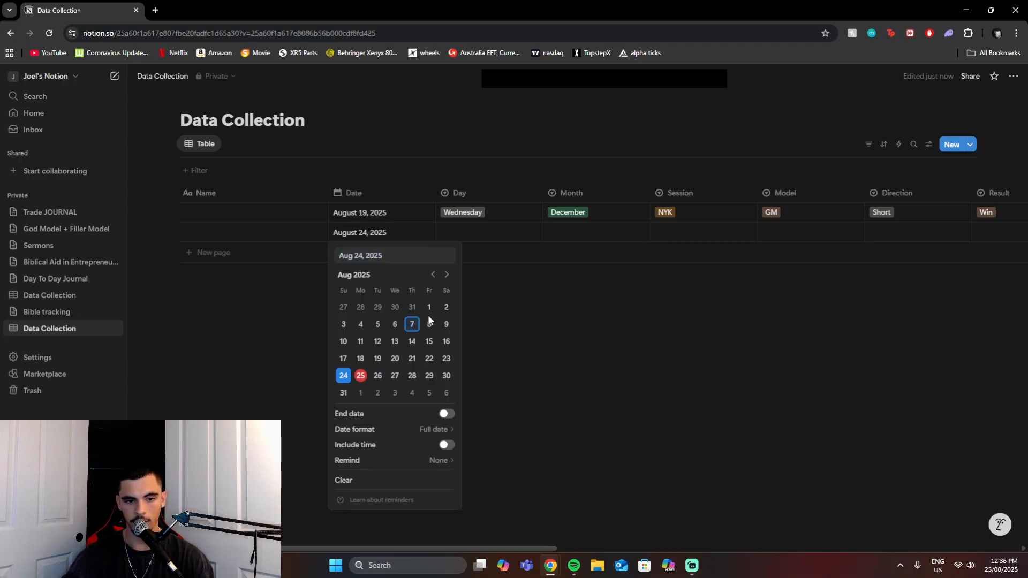
key("Escape")
Step: Set the new row's Day to Monday, Month to March and Session to London
left_click(481, 233)
left_click(479, 298)
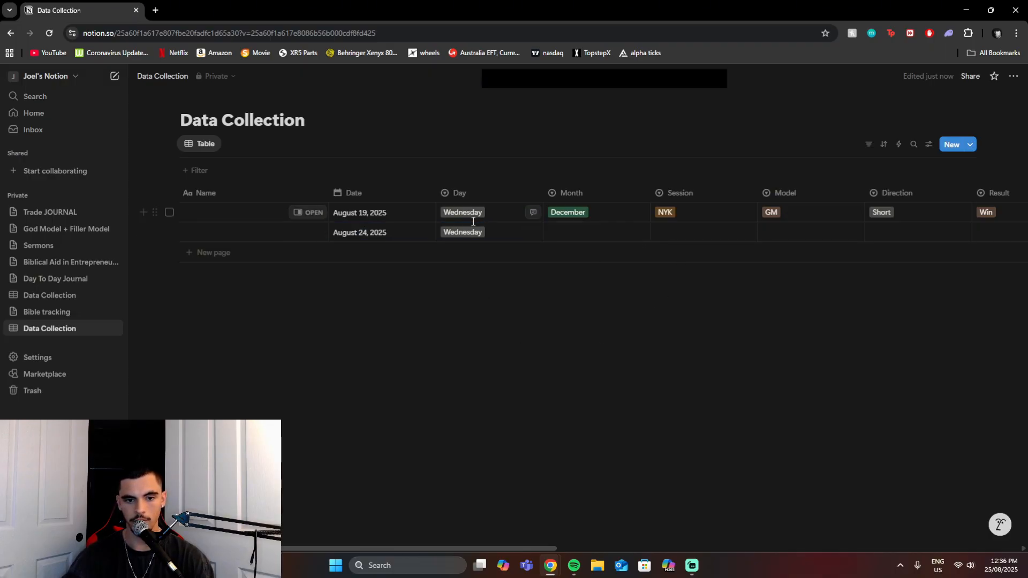
key("Return")
left_click(473, 268)
left_click(598, 233)
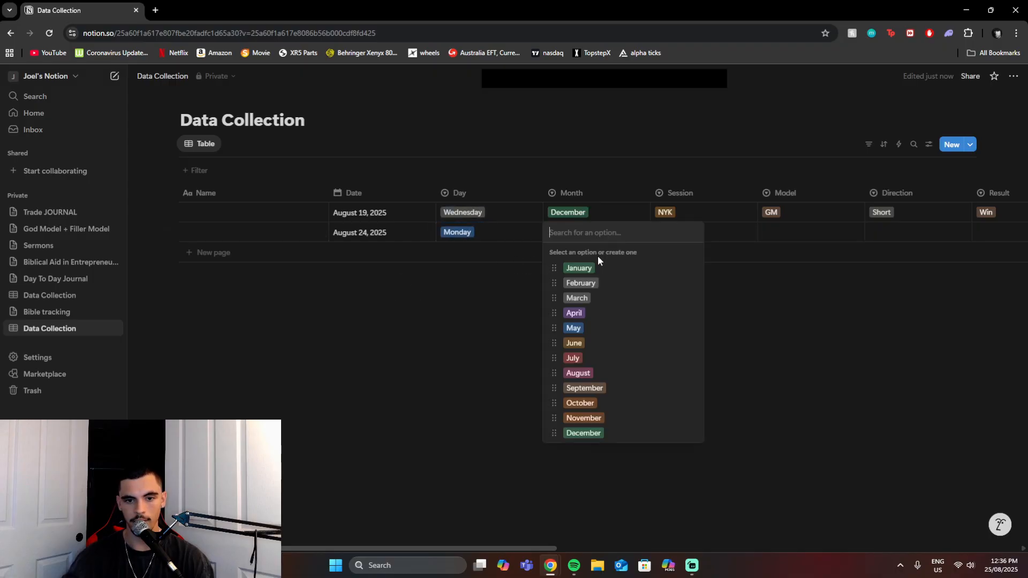
left_click(598, 299)
left_click(691, 237)
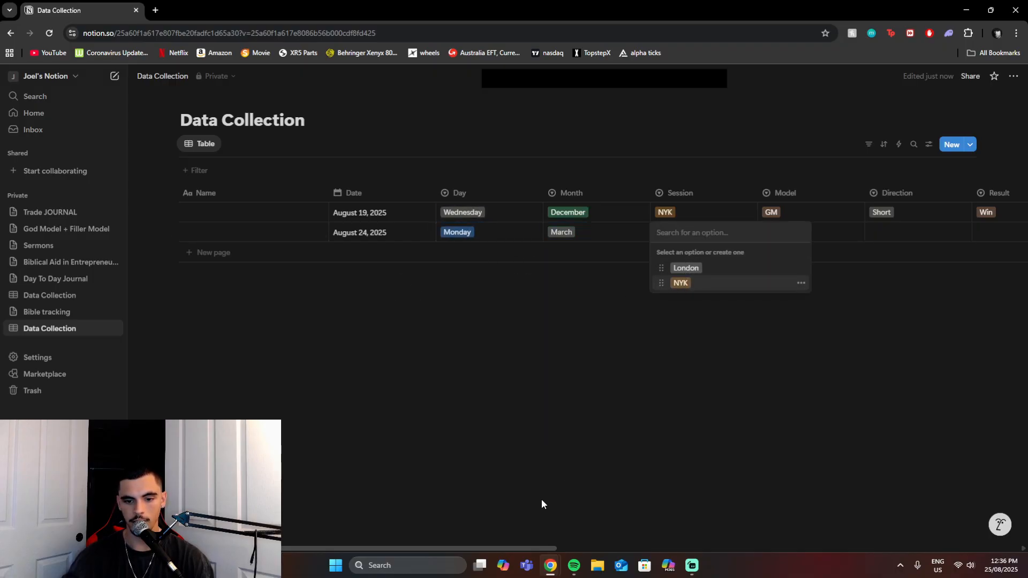
left_click(685, 269)
Step: Fill in the new row with Model GM, Direction Long, Result Loss, Live/Demo Live and PD Arrays 15min FVG, and tick News
left_click_drag(524, 548, 680, 535)
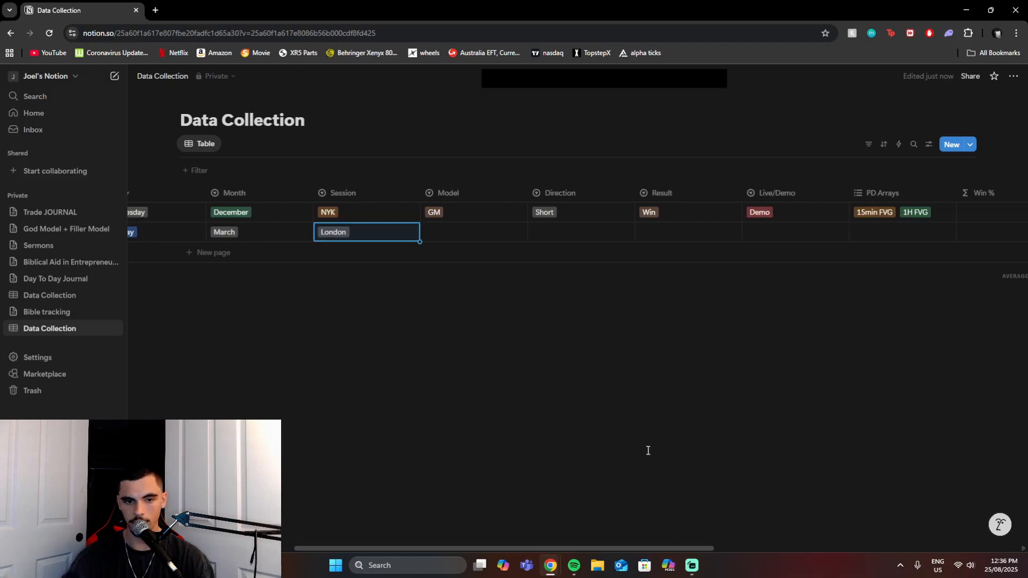
left_click(476, 233)
left_click(529, 276)
left_click(585, 234)
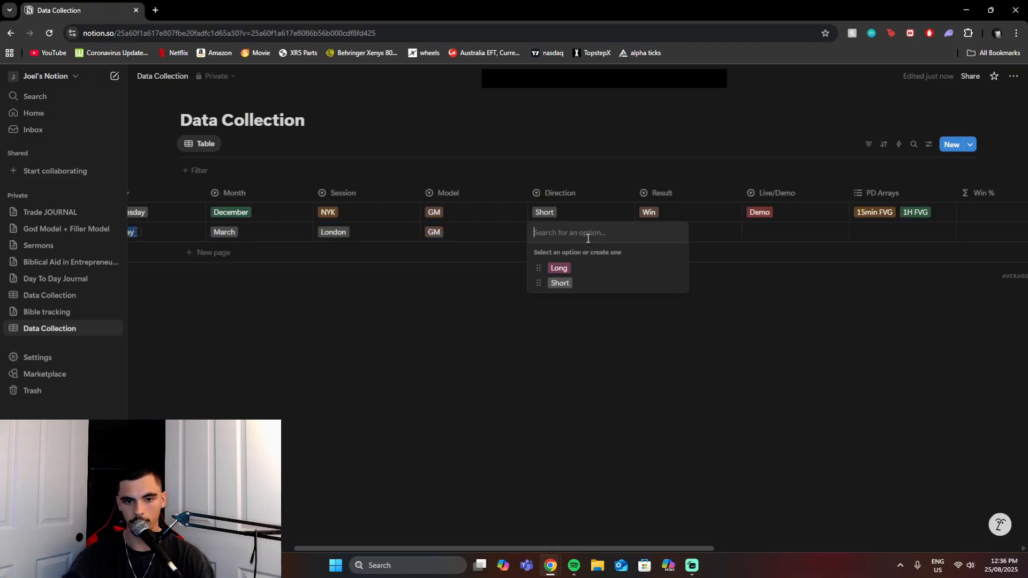
left_click(551, 268)
left_click_drag(435, 549, 300, 531)
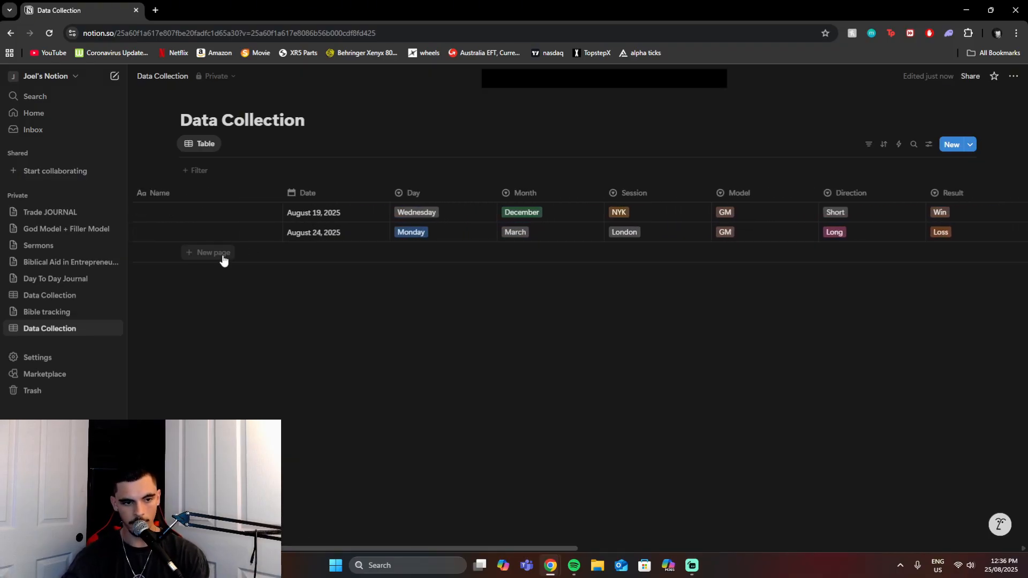
Step: Add a Session filter set to London and check the Win % and RR averages
left_click(207, 171)
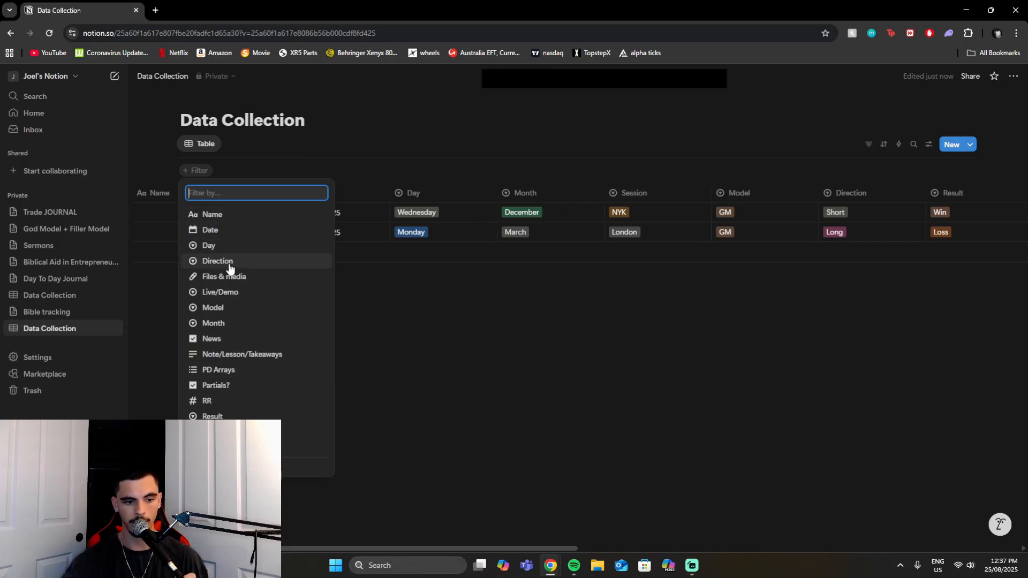
left_click(246, 431)
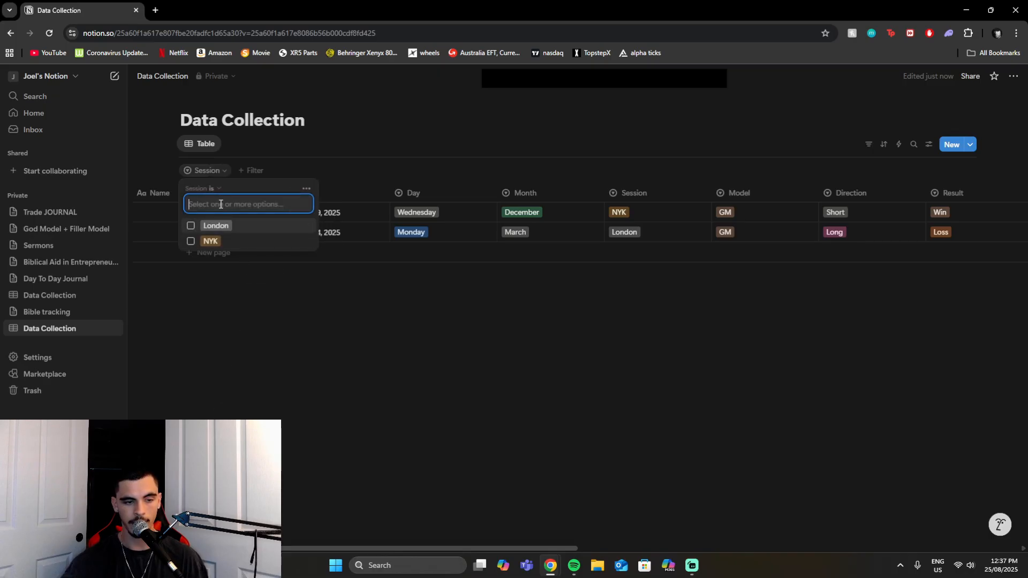
left_click(193, 229)
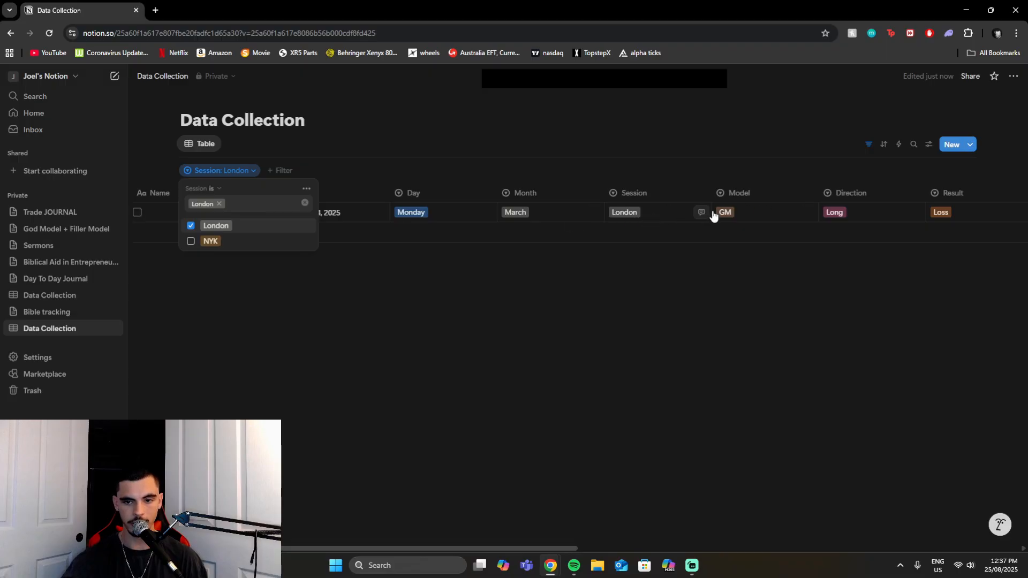
scroll(788, 346, "right", 10)
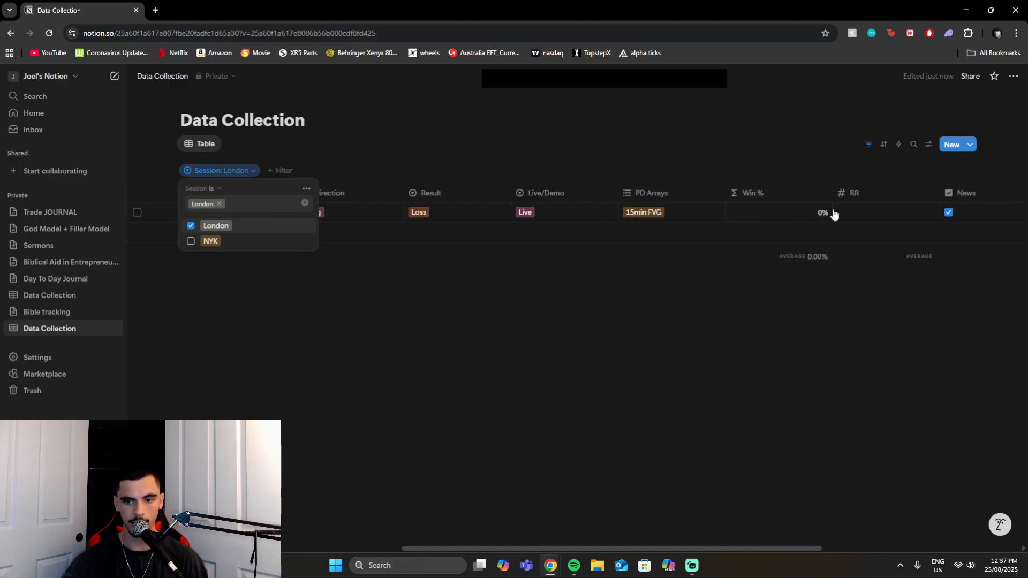
left_click_drag(564, 549, 637, 518)
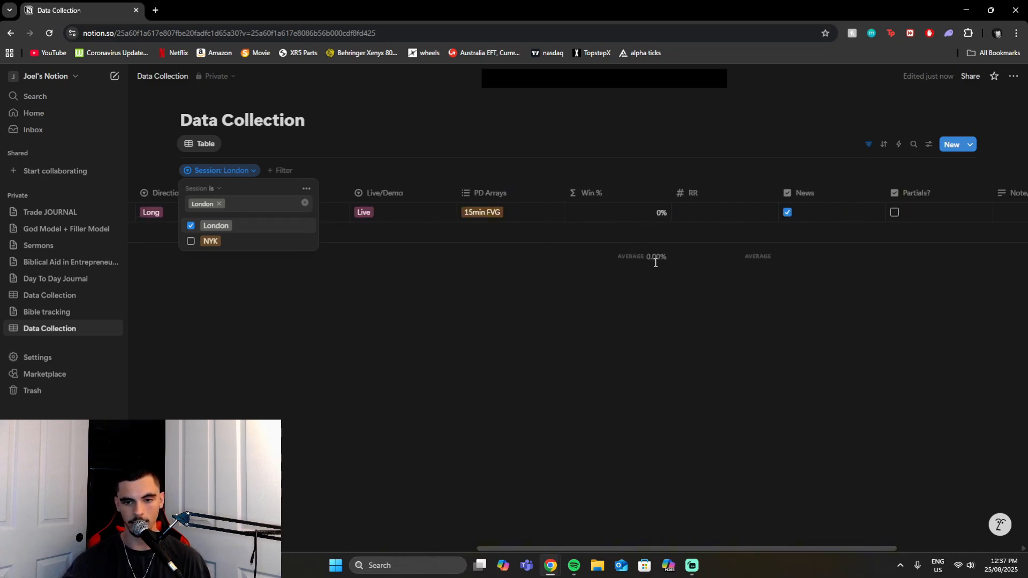
Step: Switch the Session filter to NYK and clear its selection again
left_click(192, 227)
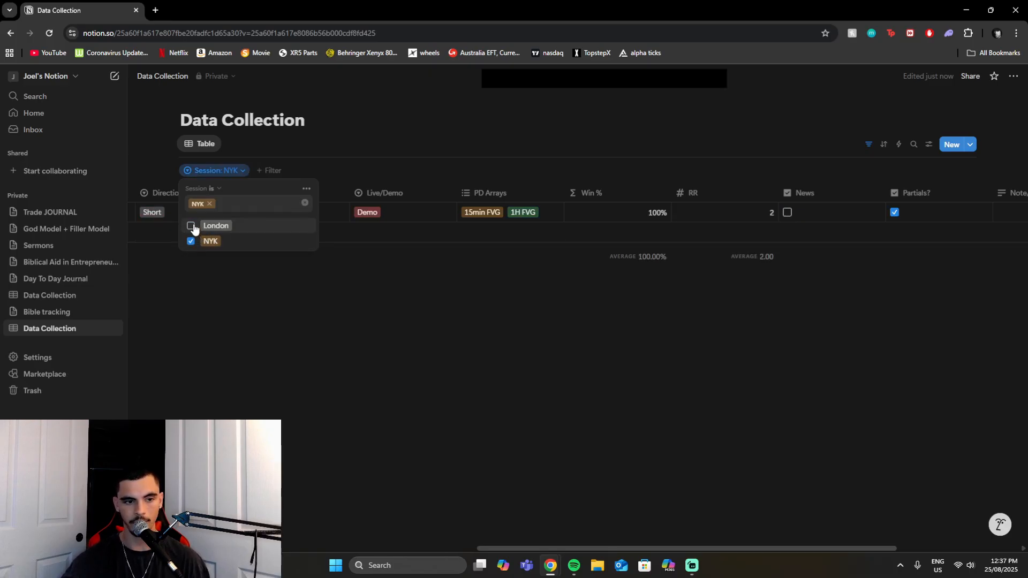
left_click(361, 294)
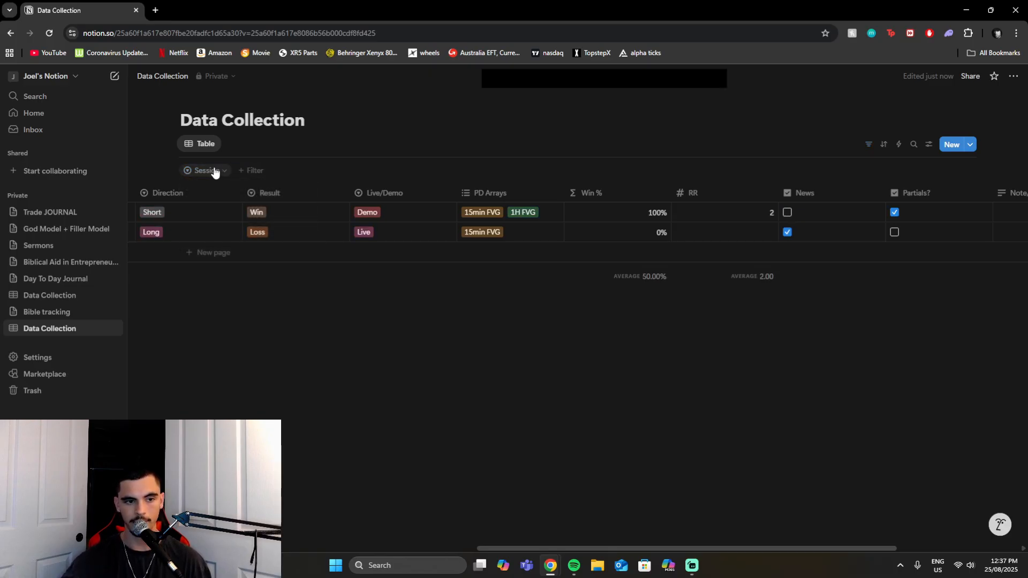
Step: Add a Live/Demo filter set to Live
left_click(255, 171)
left_click(287, 293)
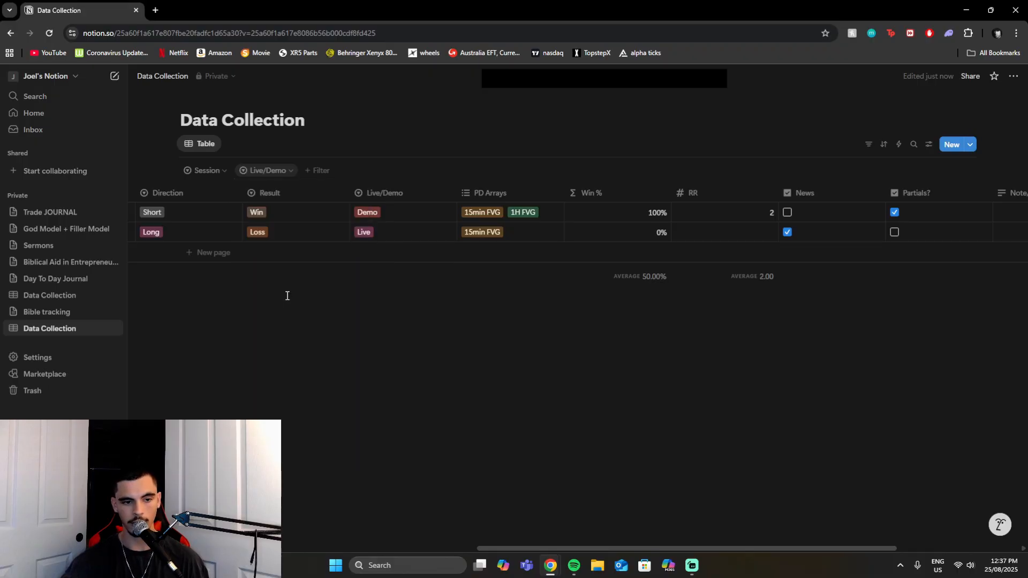
left_click(248, 227)
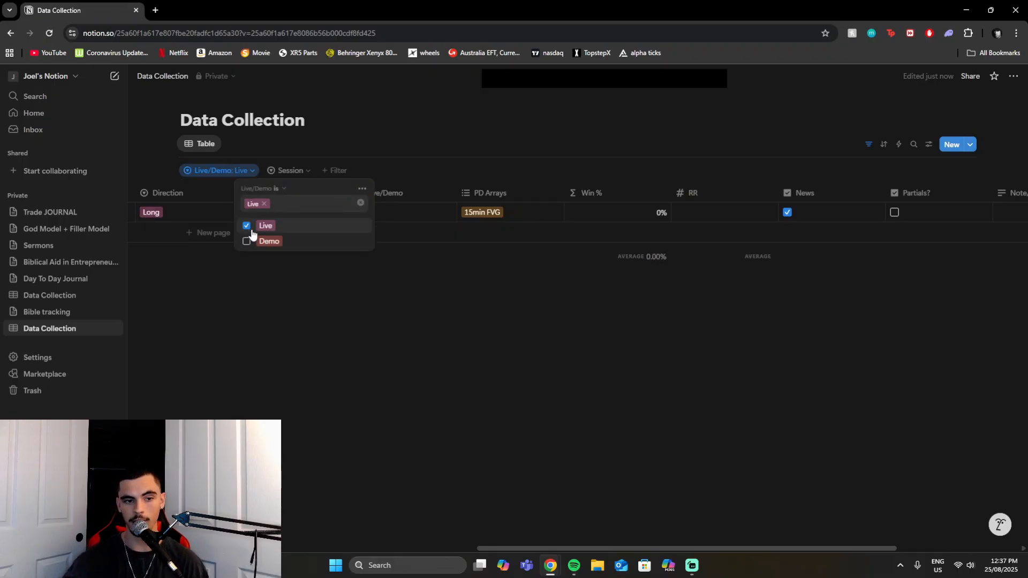
left_click(313, 358)
Step: Set the Session filter to London in combination with the Live/Demo filter
left_click(289, 170)
left_click(284, 225)
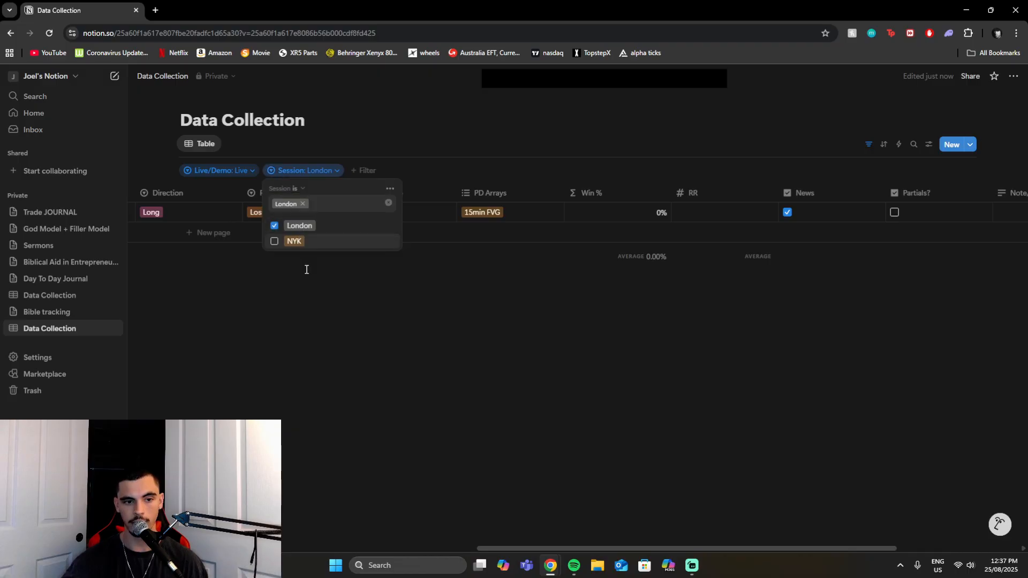
left_click(411, 347)
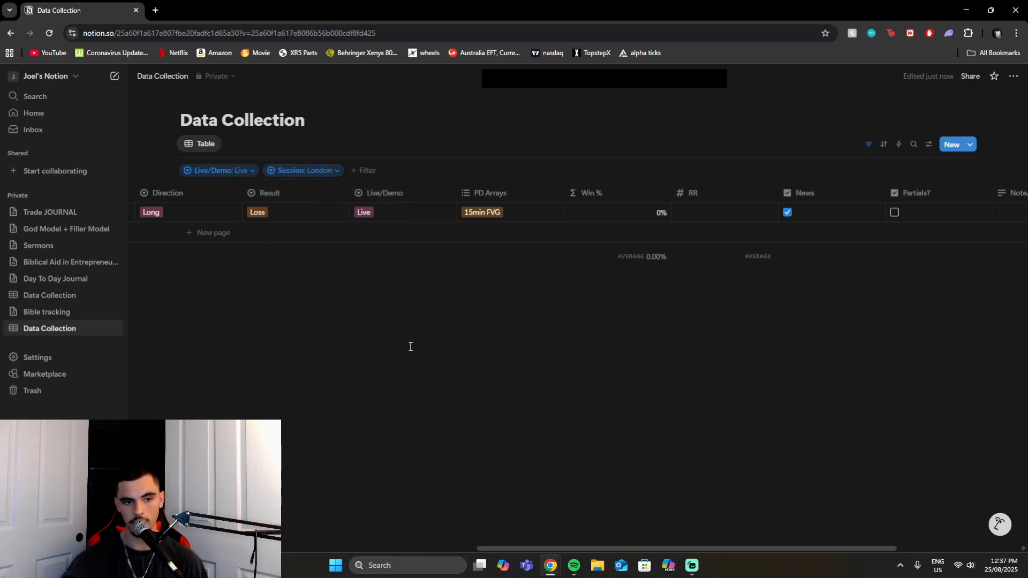
Step: Include Demo in the Live/Demo filter and remove it again so only Live is selected
left_click(251, 172)
left_click(257, 243)
left_click(282, 277)
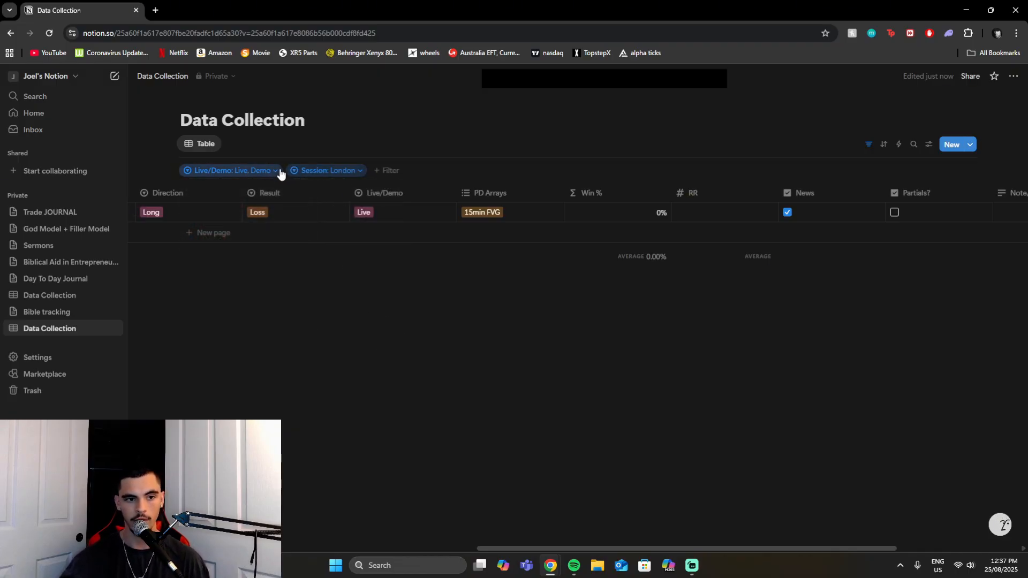
left_click(278, 172)
left_click(257, 245)
left_click(267, 309)
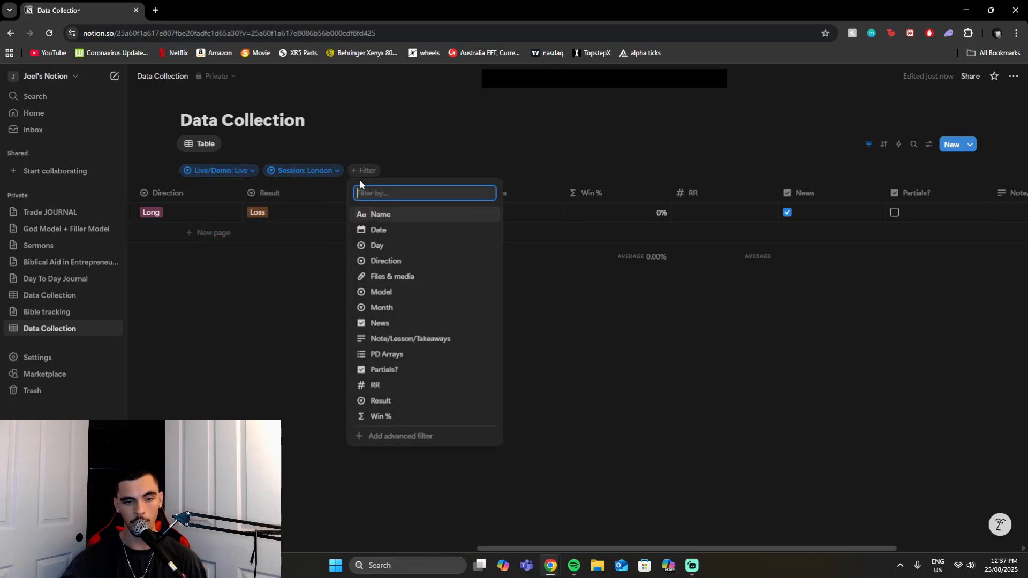
Step: Add a Direction filter set to Long
left_click(364, 170)
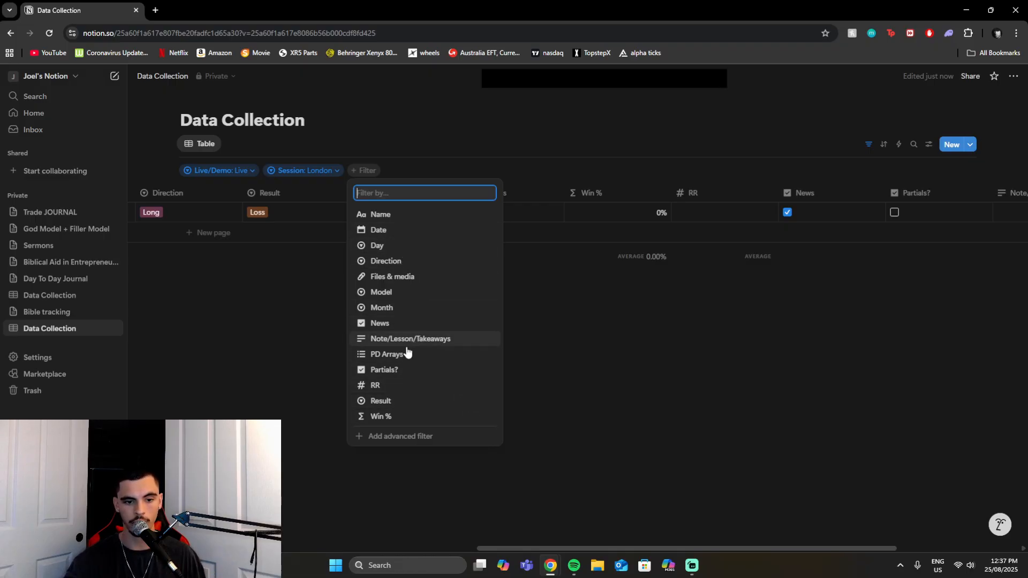
left_click(403, 261)
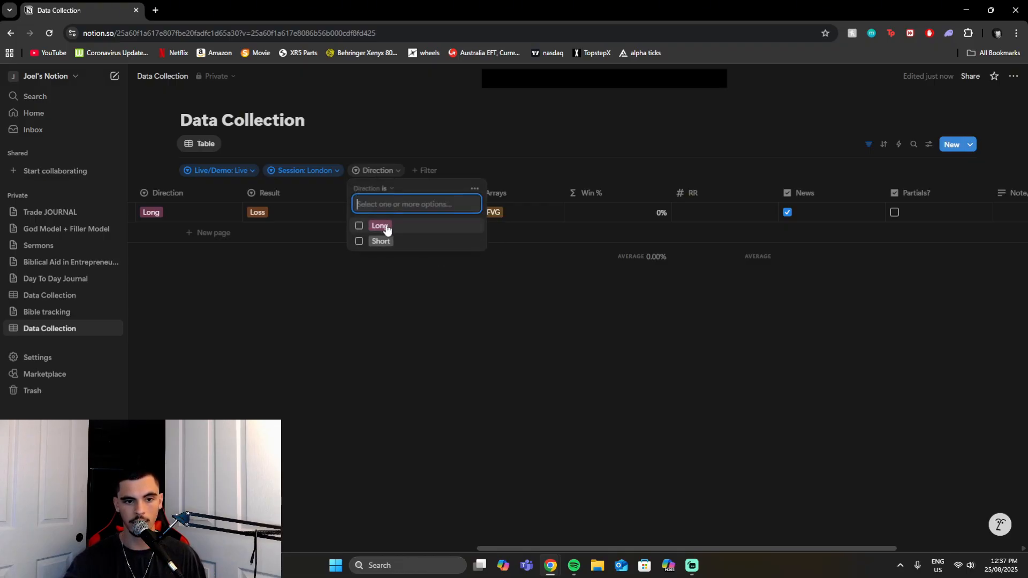
left_click(380, 226)
left_click(378, 316)
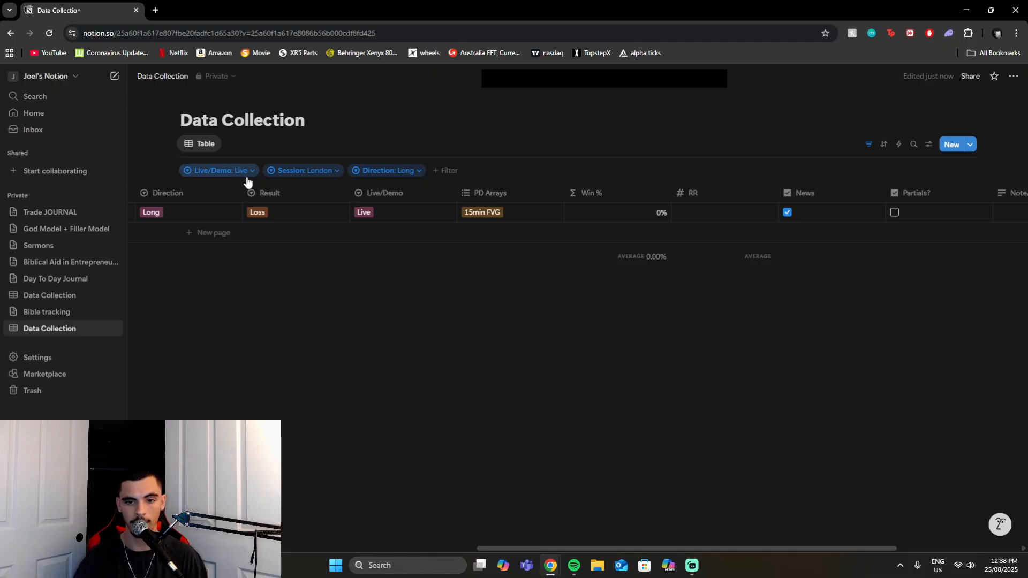
Step: Clear the selected values from the Session, Live/Demo and Direction filters, keeping the filters in place
left_click_drag(649, 550, 406, 239)
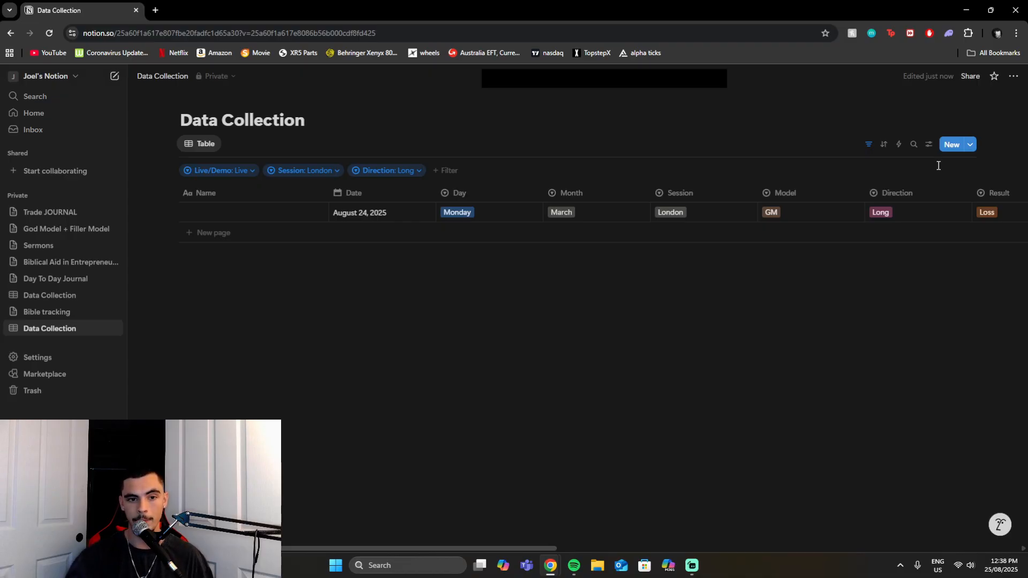
left_click(312, 171)
left_click(303, 204)
left_click(253, 170)
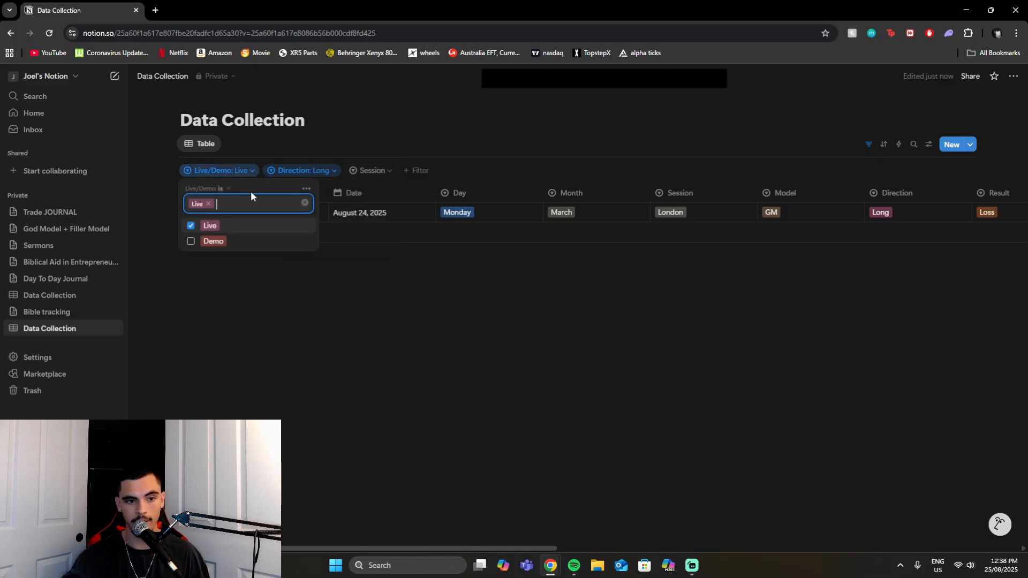
left_click(212, 204)
left_click(234, 171)
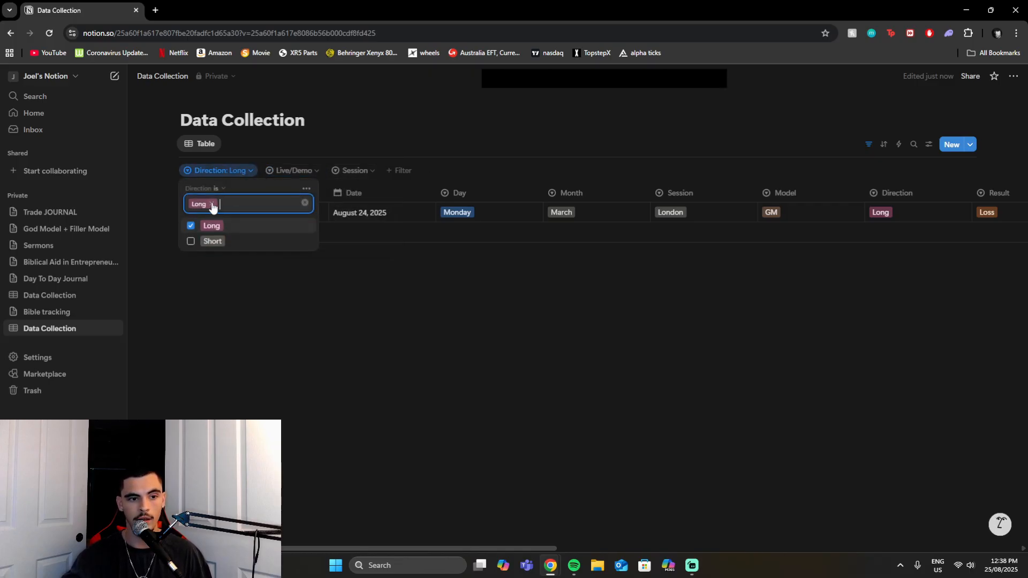
left_click(211, 204)
left_click(284, 344)
Step: Browse the icons available for the Day property without choosing one
left_click(444, 193)
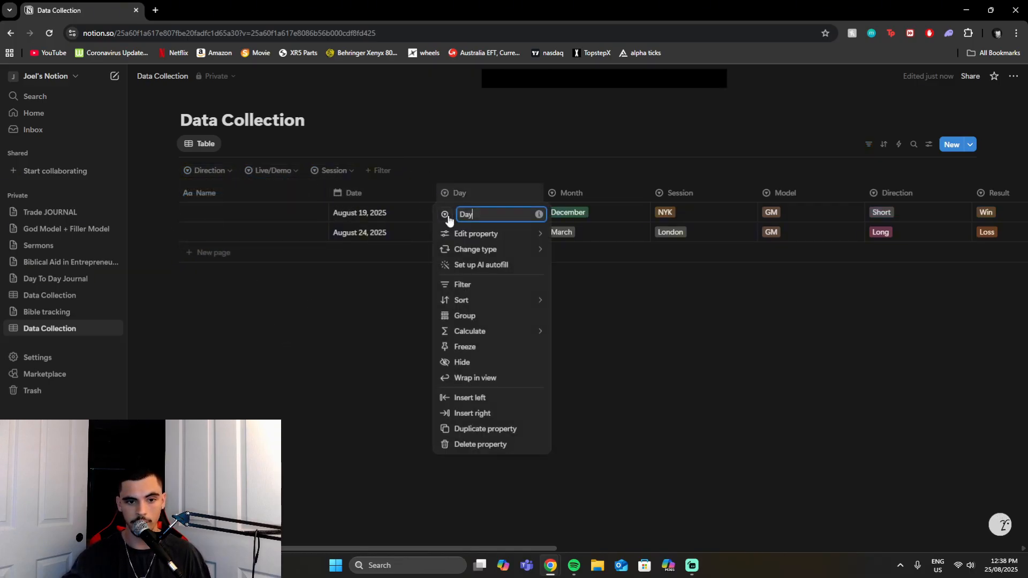
left_click(445, 214)
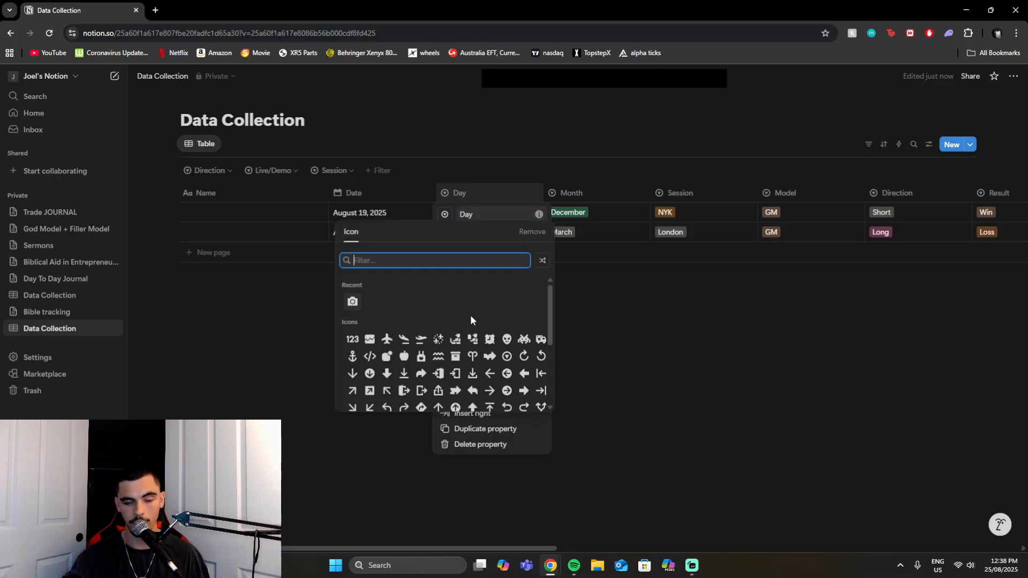
scroll(470, 322, "down", 5)
left_click(663, 354)
left_click(591, 260)
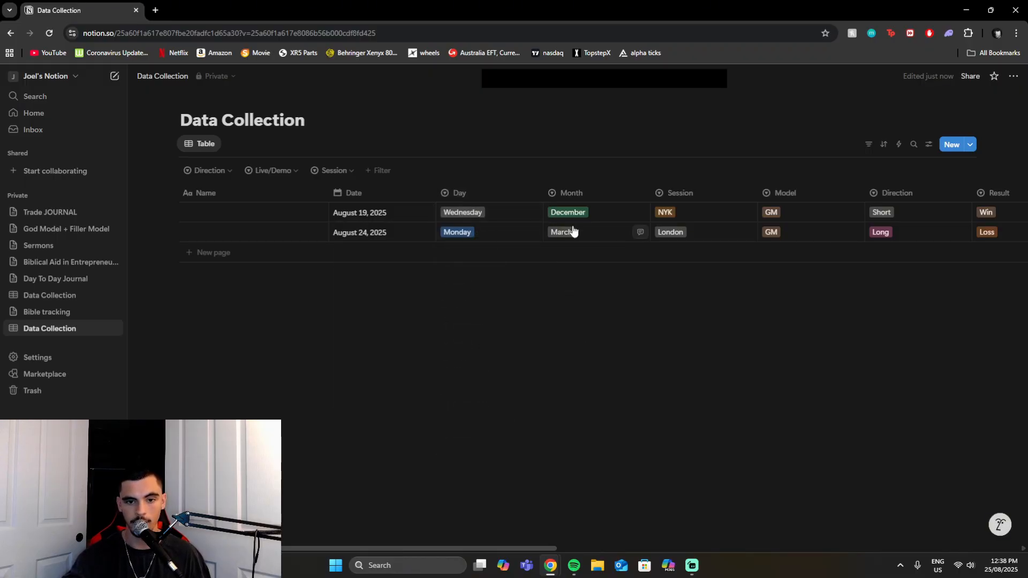
left_click_drag(520, 549, 917, 539)
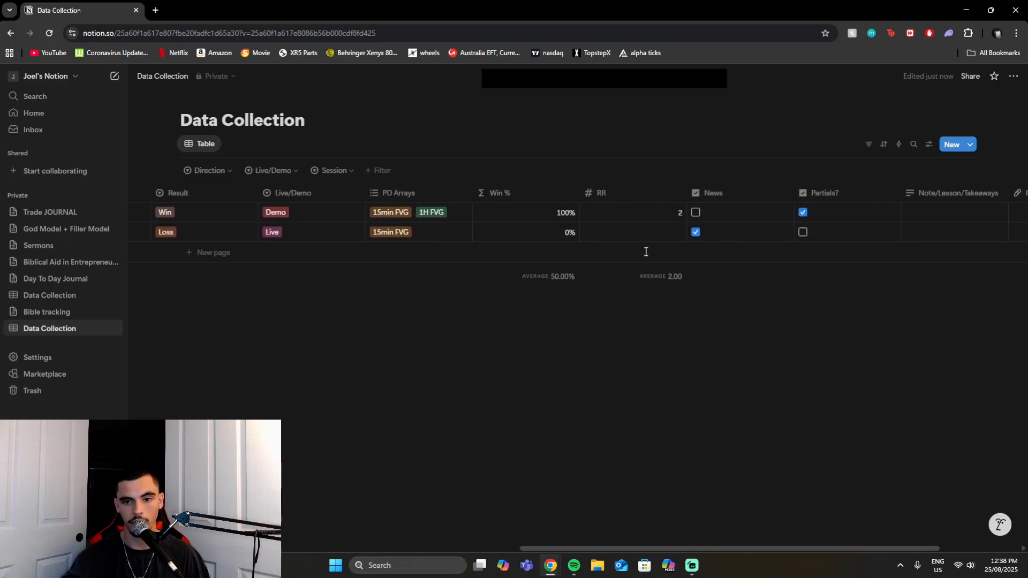
left_click_drag(753, 549, 337, 533)
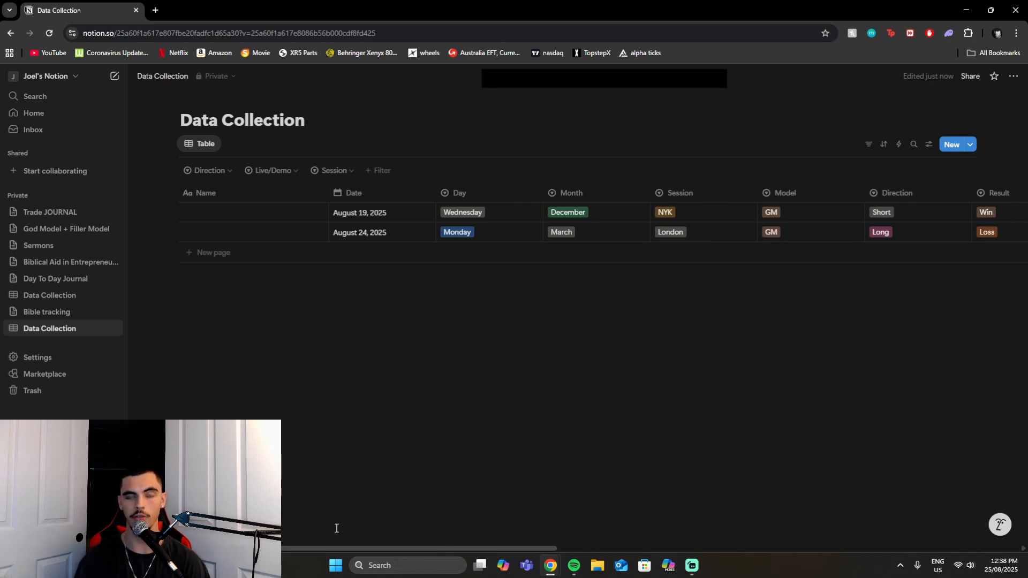